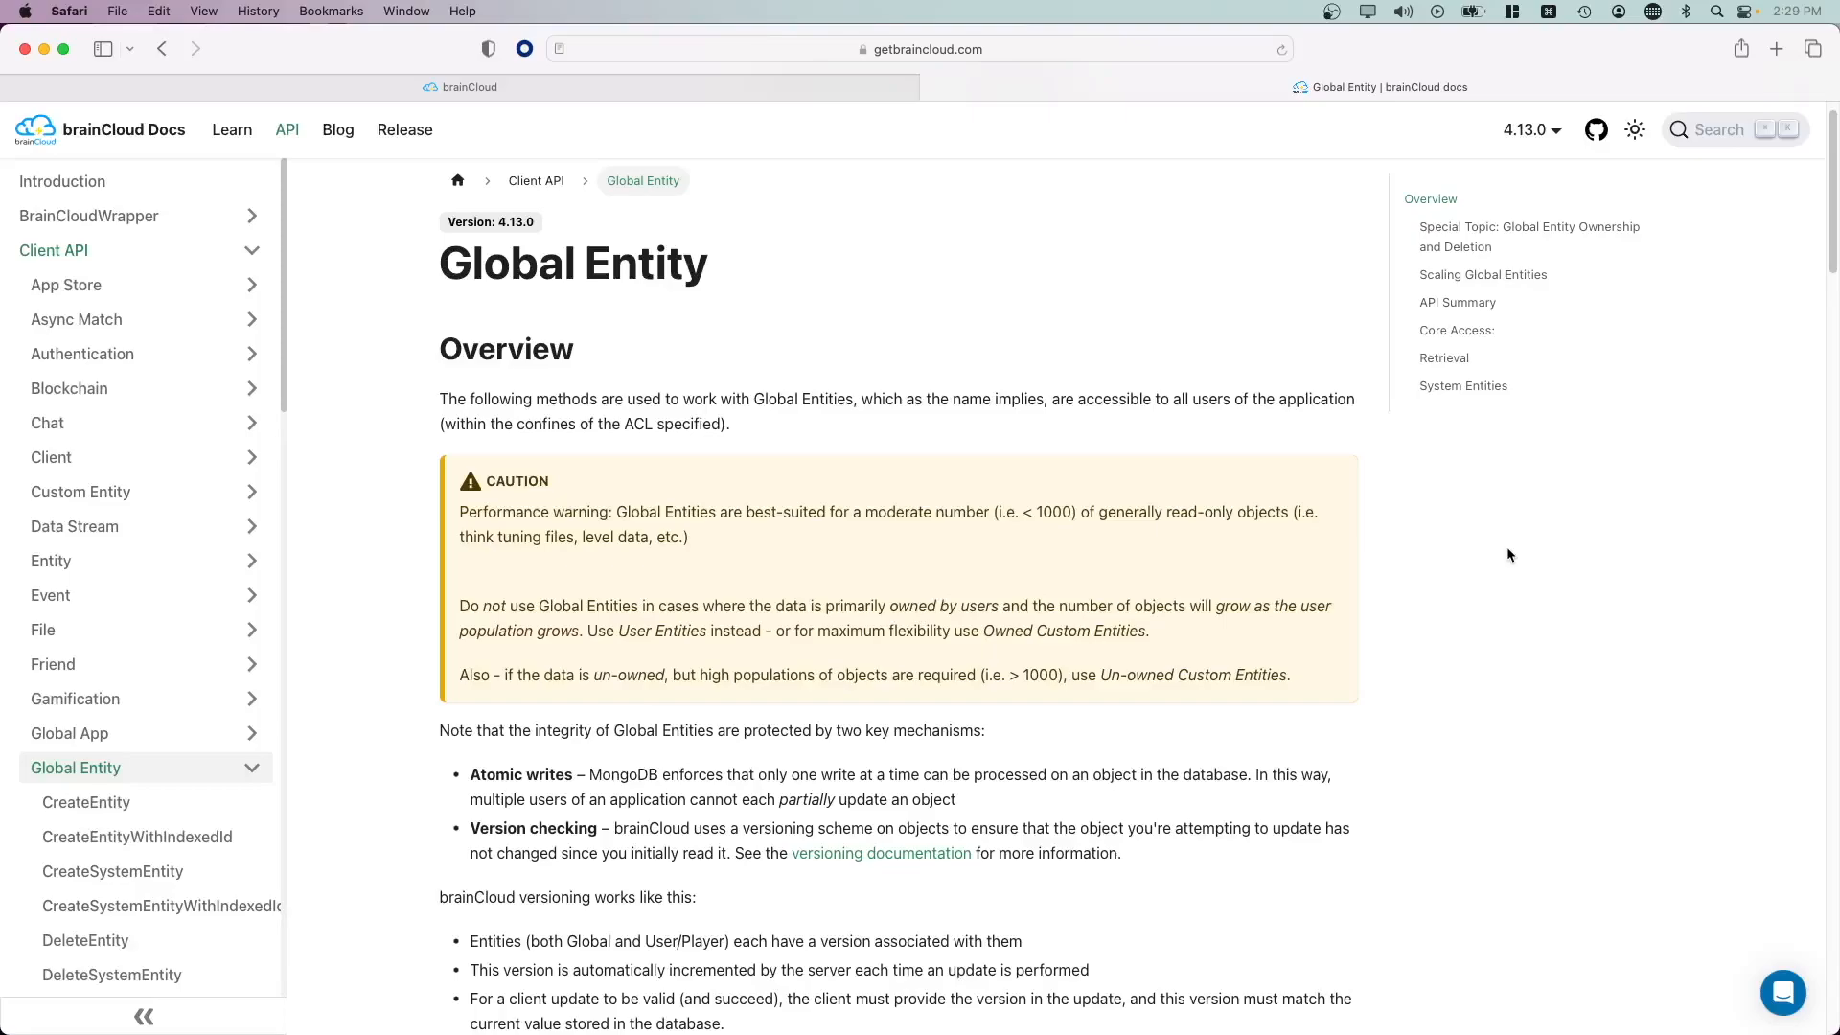
# Skim the Global Entity documentation overview, and open the Global Entities page of the Space Shooter (Unreal) app in the brainCloud portal
pyautogui.scroll(-10, 1508, 550)
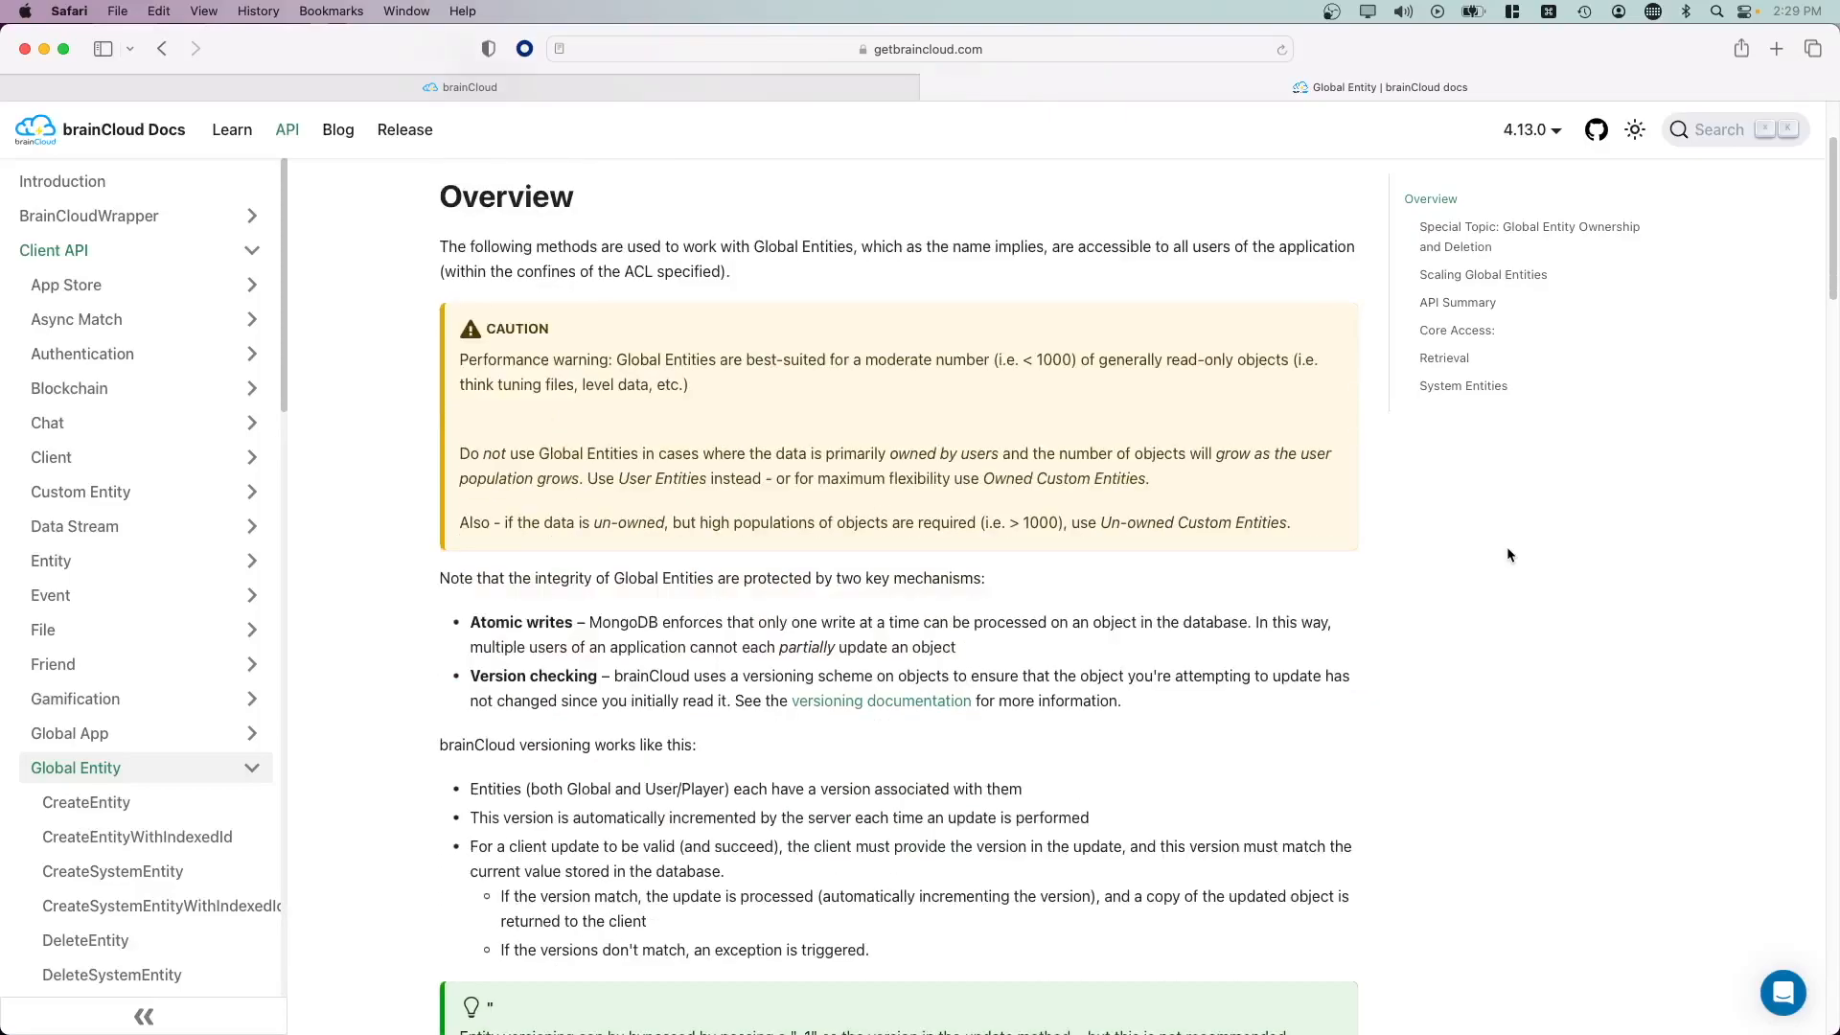
pyautogui.scroll(-2, 1507, 552)
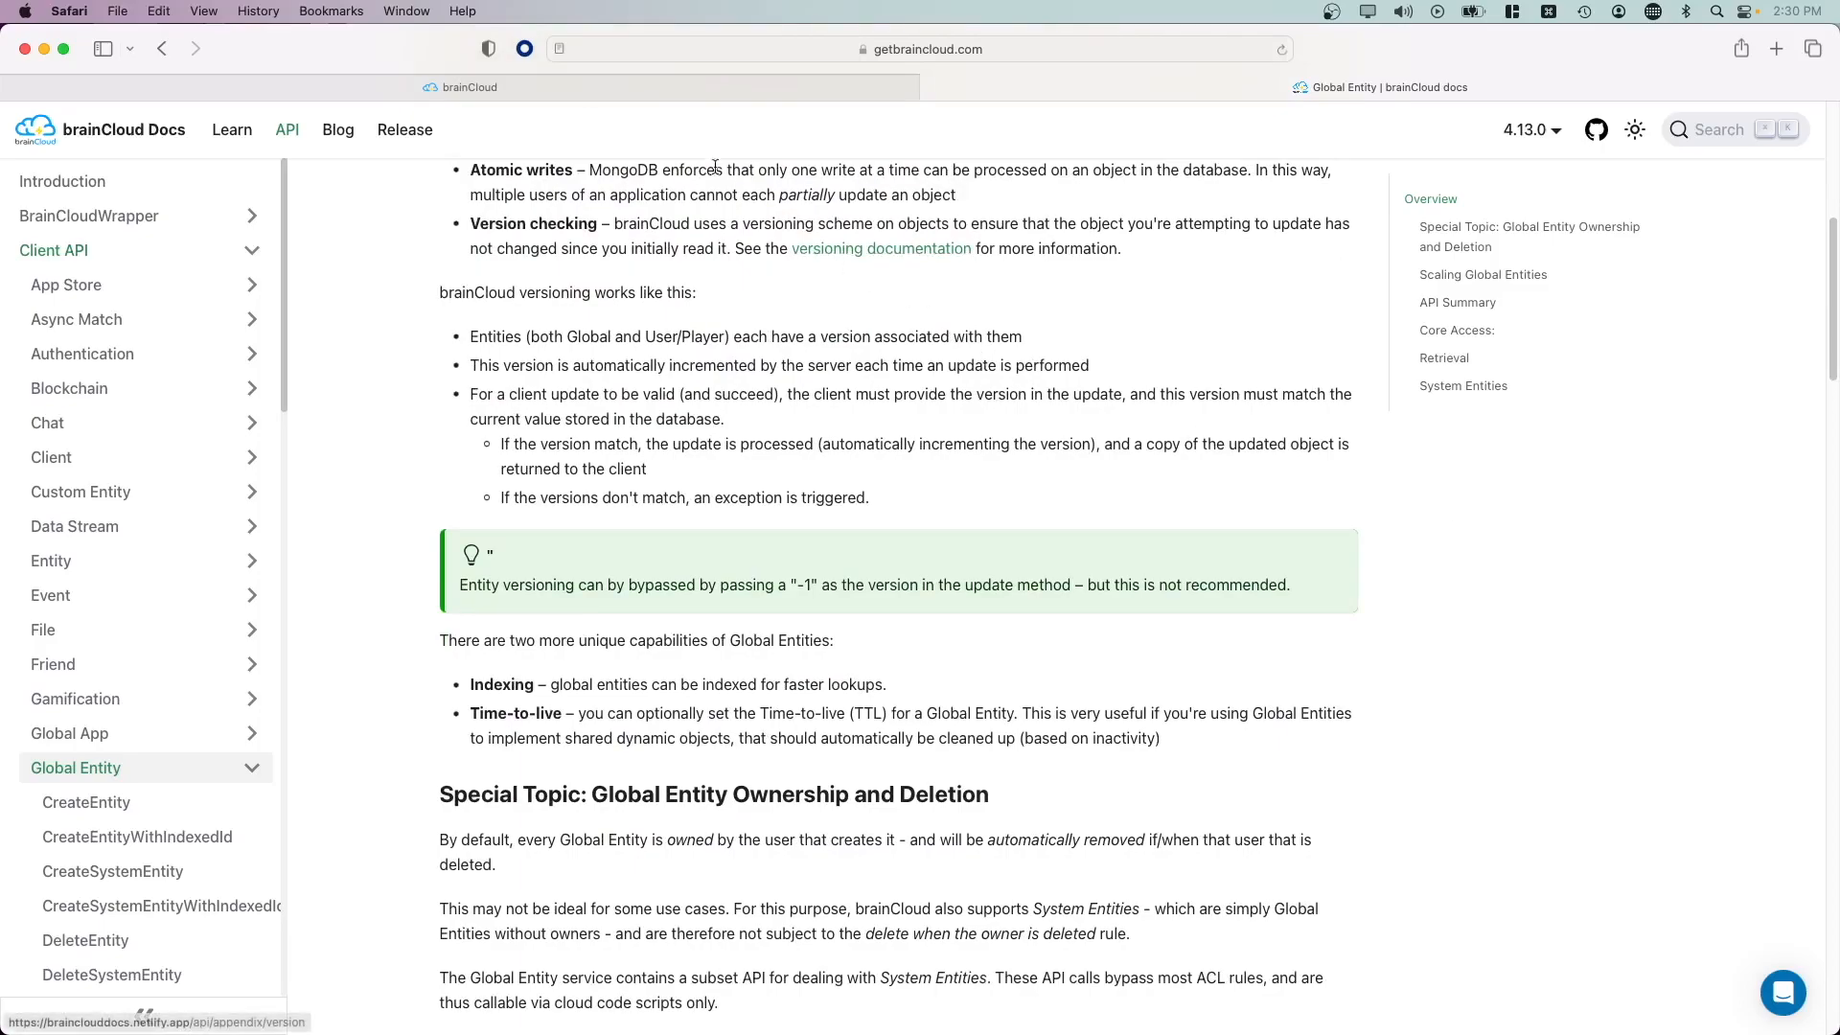
pyautogui.click(640, 95)
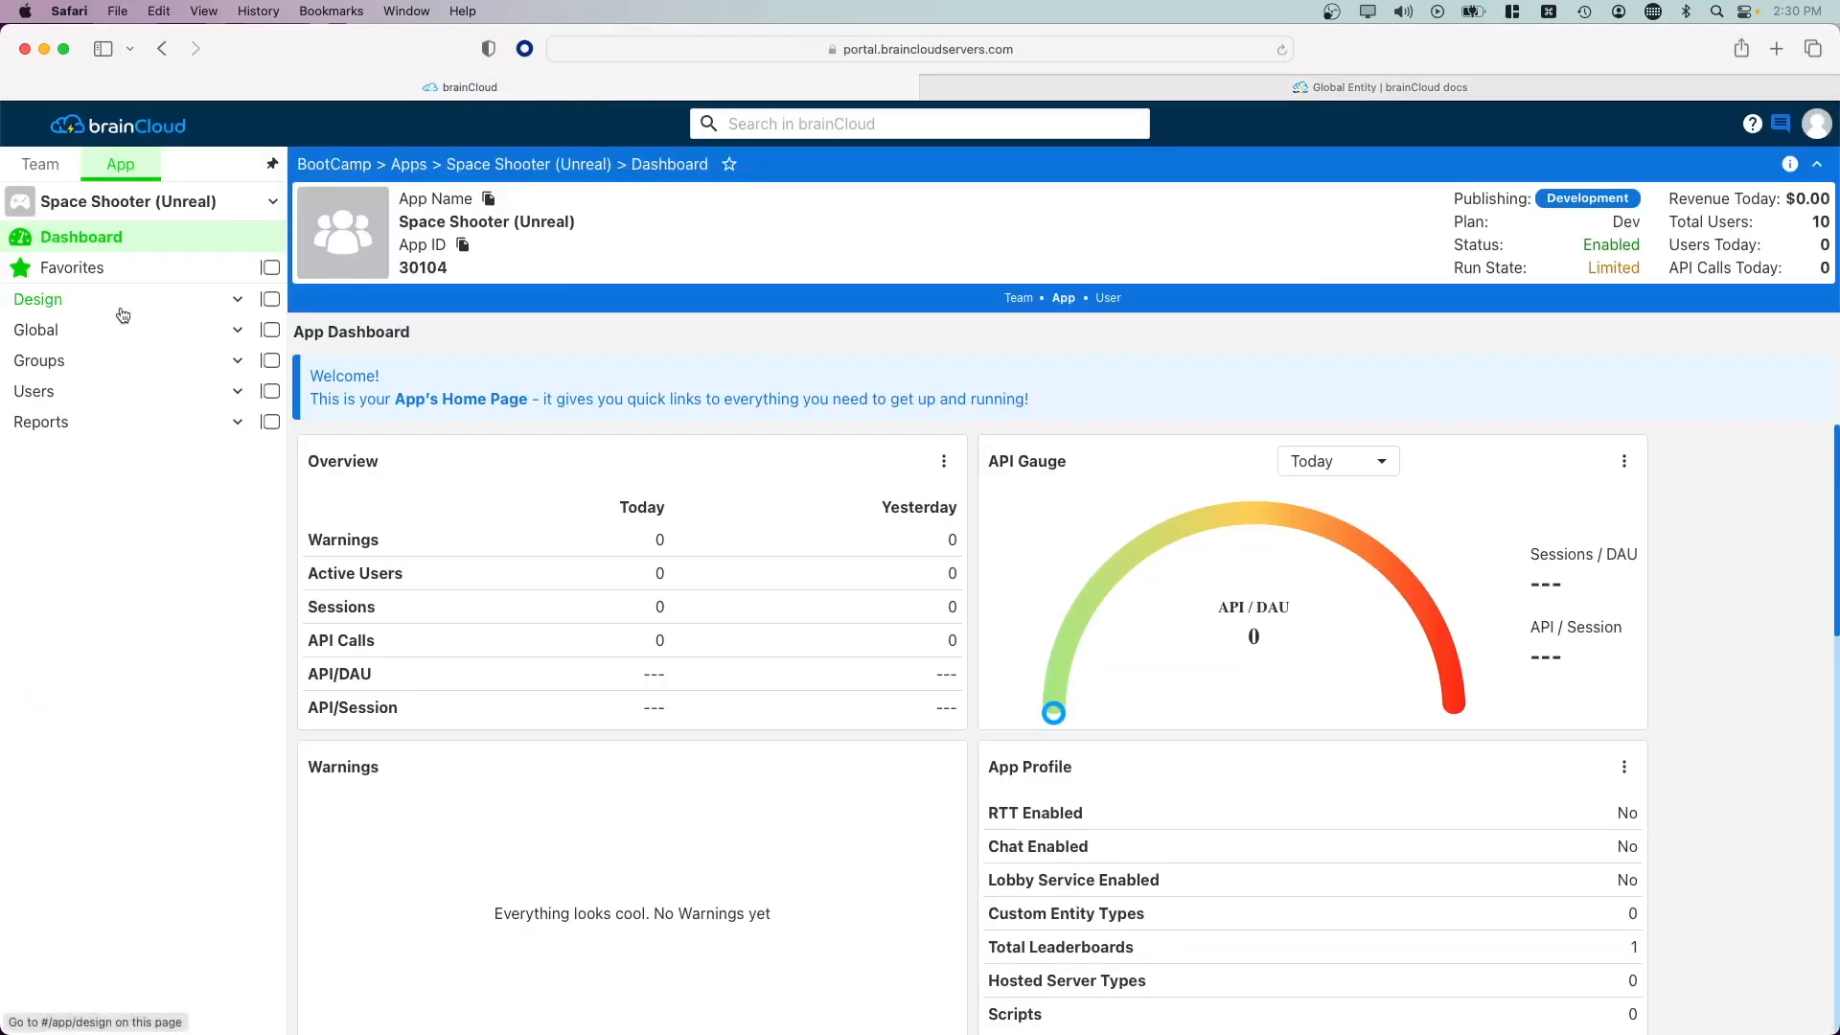
pyautogui.click(111, 333)
pyautogui.click(116, 369)
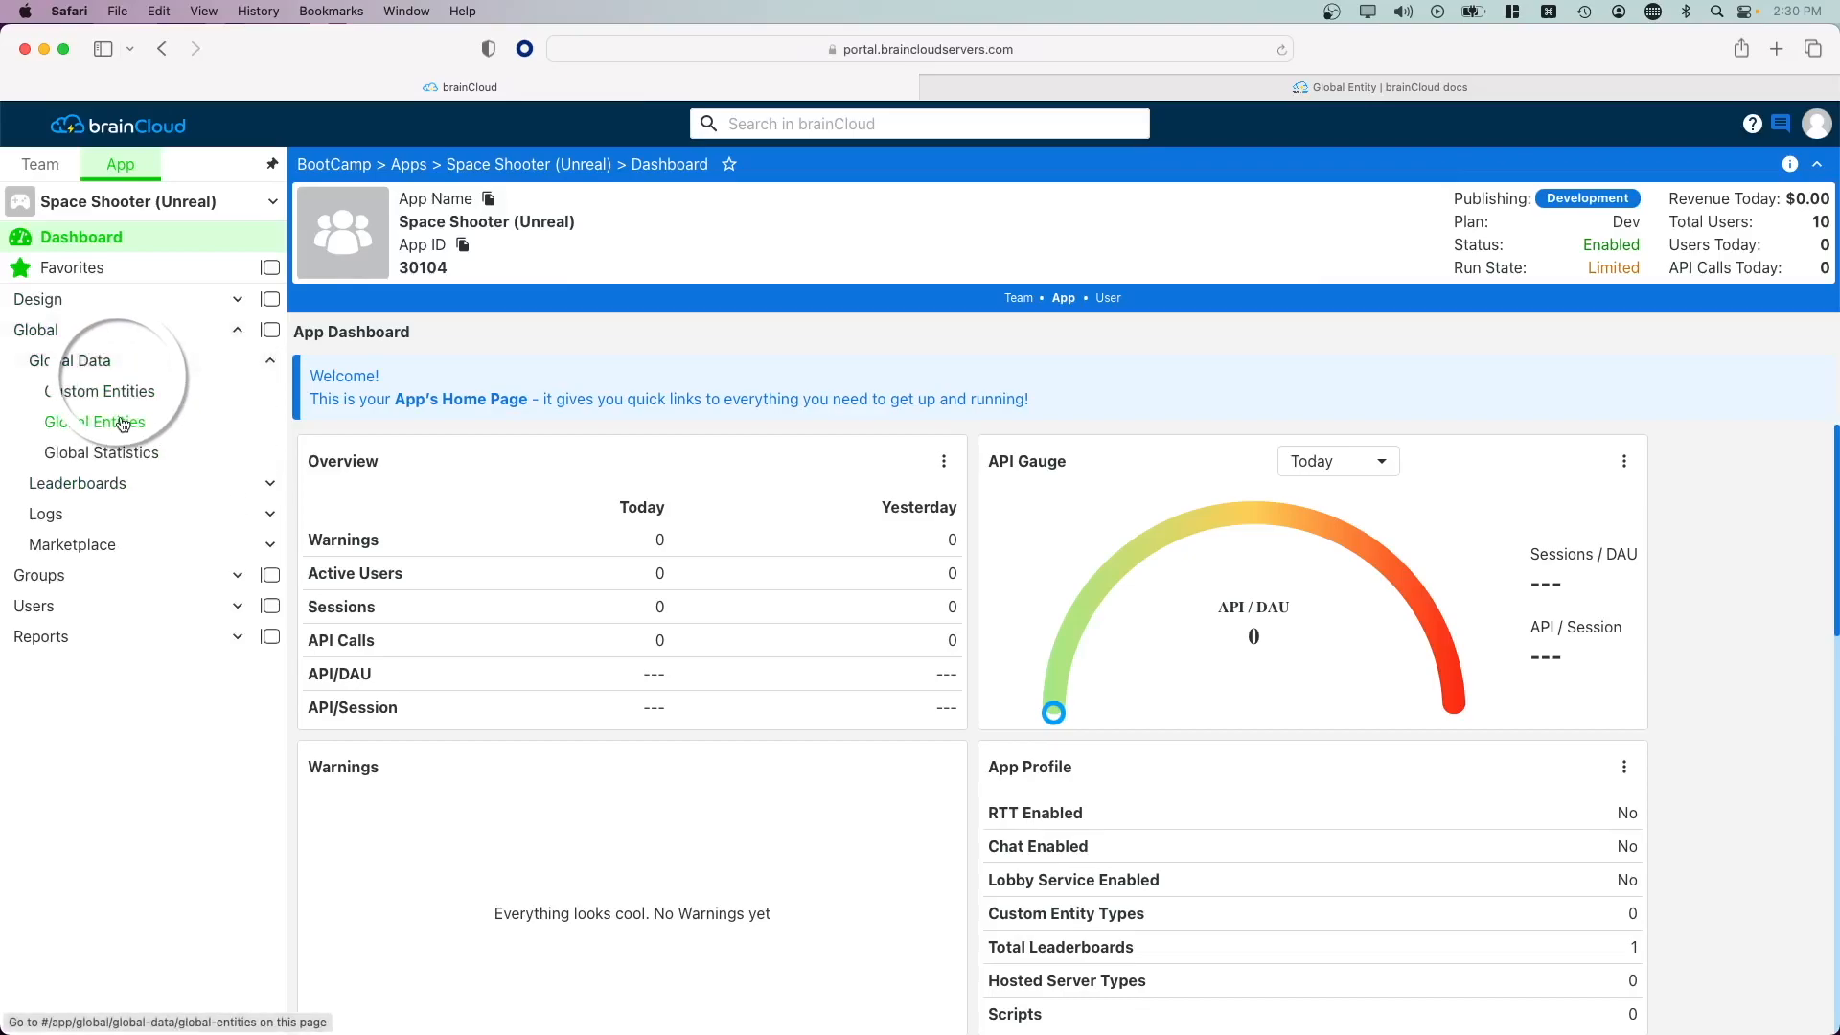
pyautogui.click(110, 422)
# Start a new global entity with entity type Level1 and entity indexed ID Level
pyautogui.click(1758, 436)
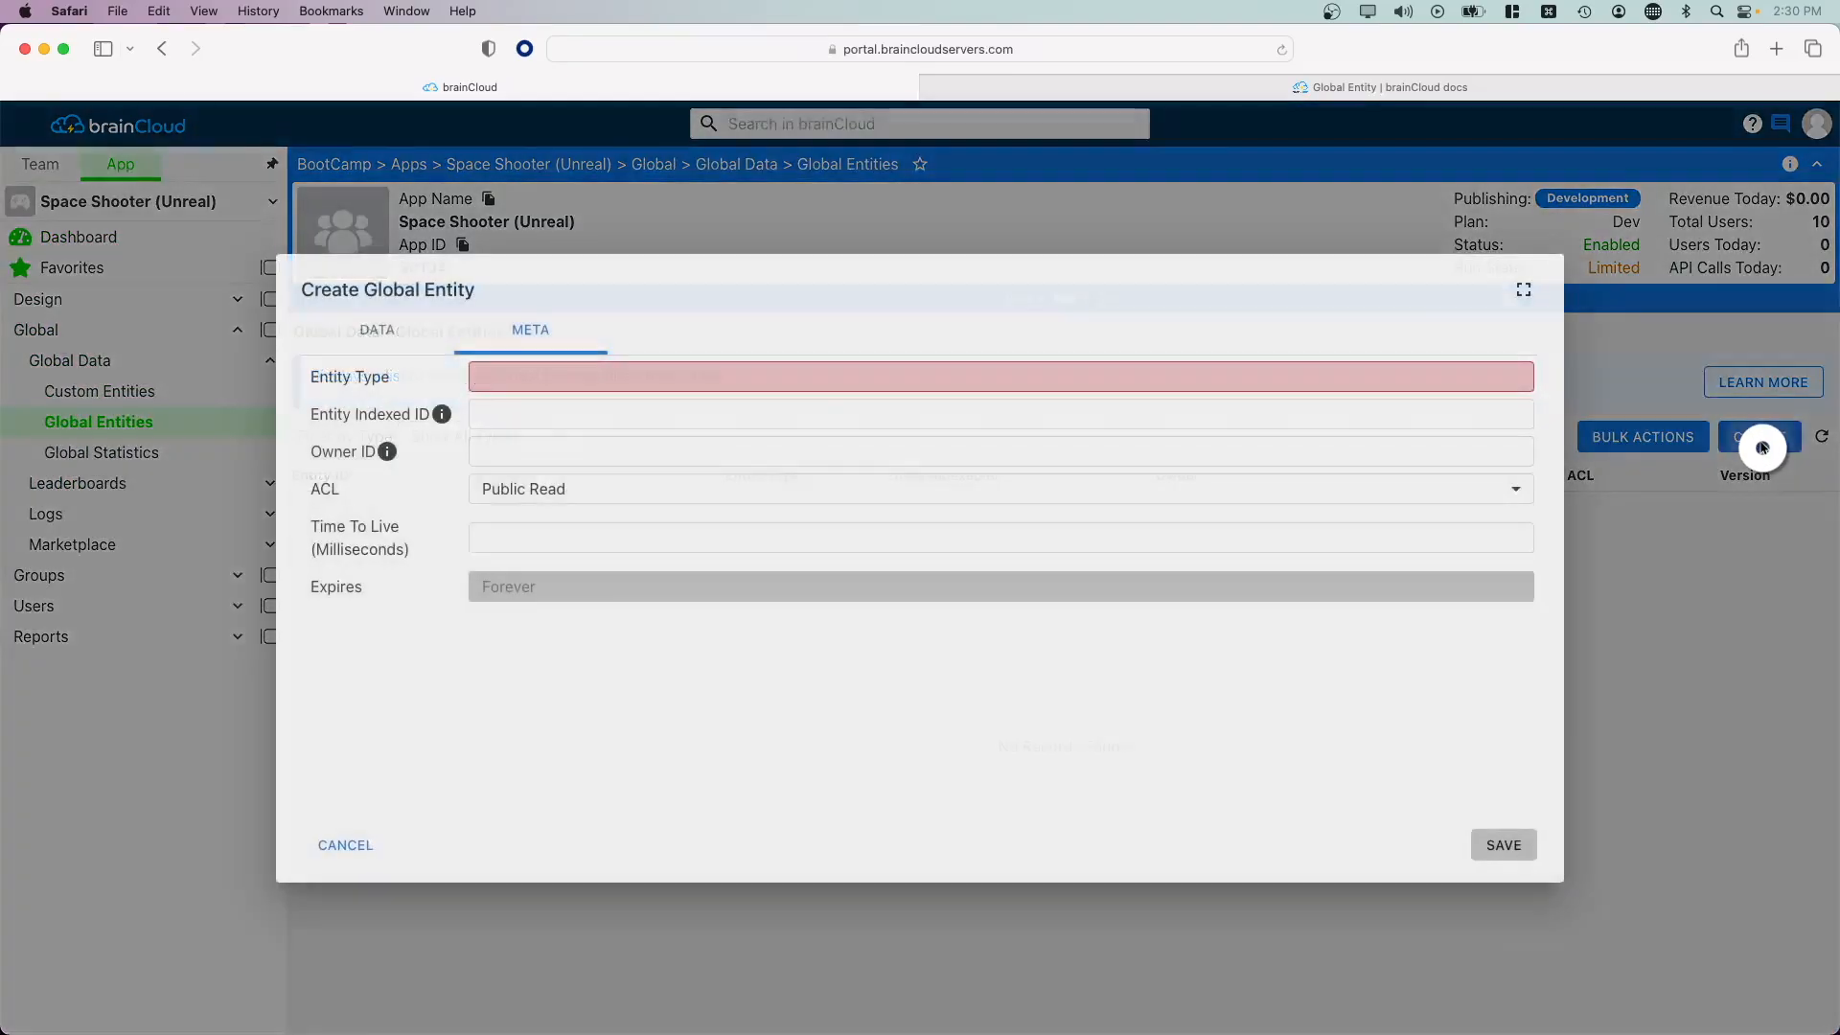
pyautogui.click(551, 377)
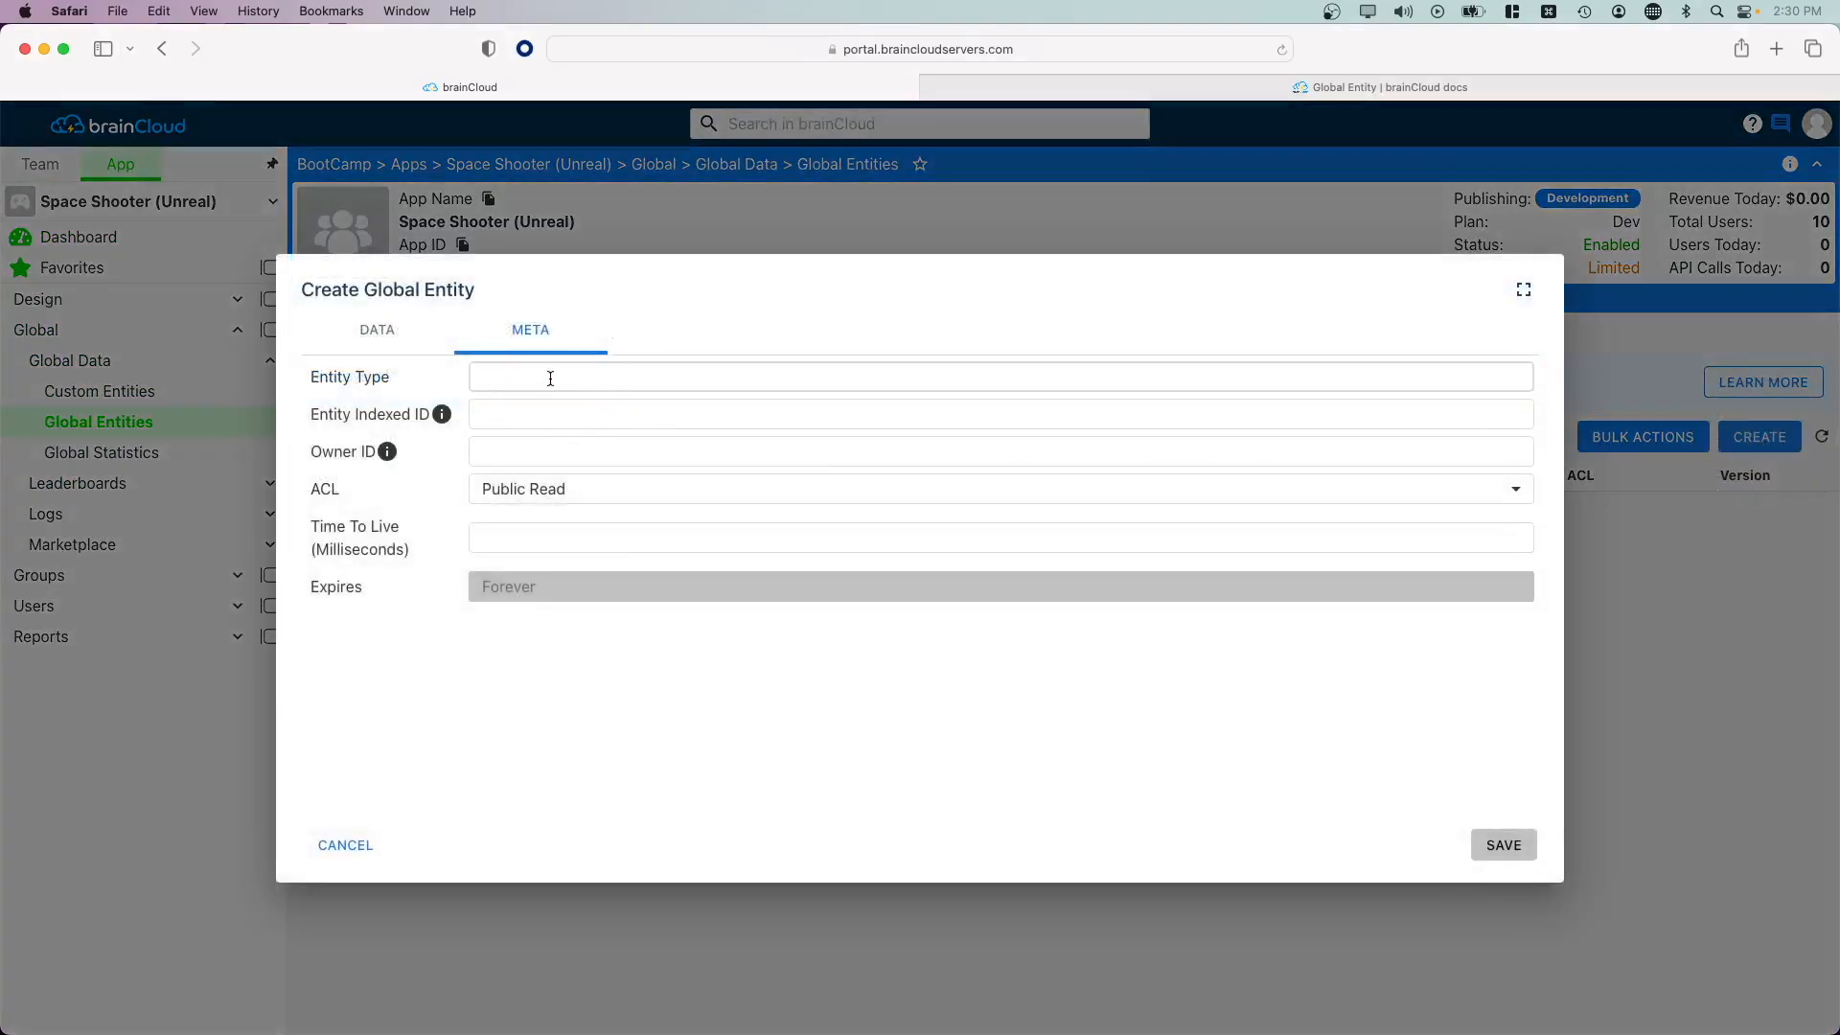
pyautogui.write('Level1')
pyautogui.click(546, 406)
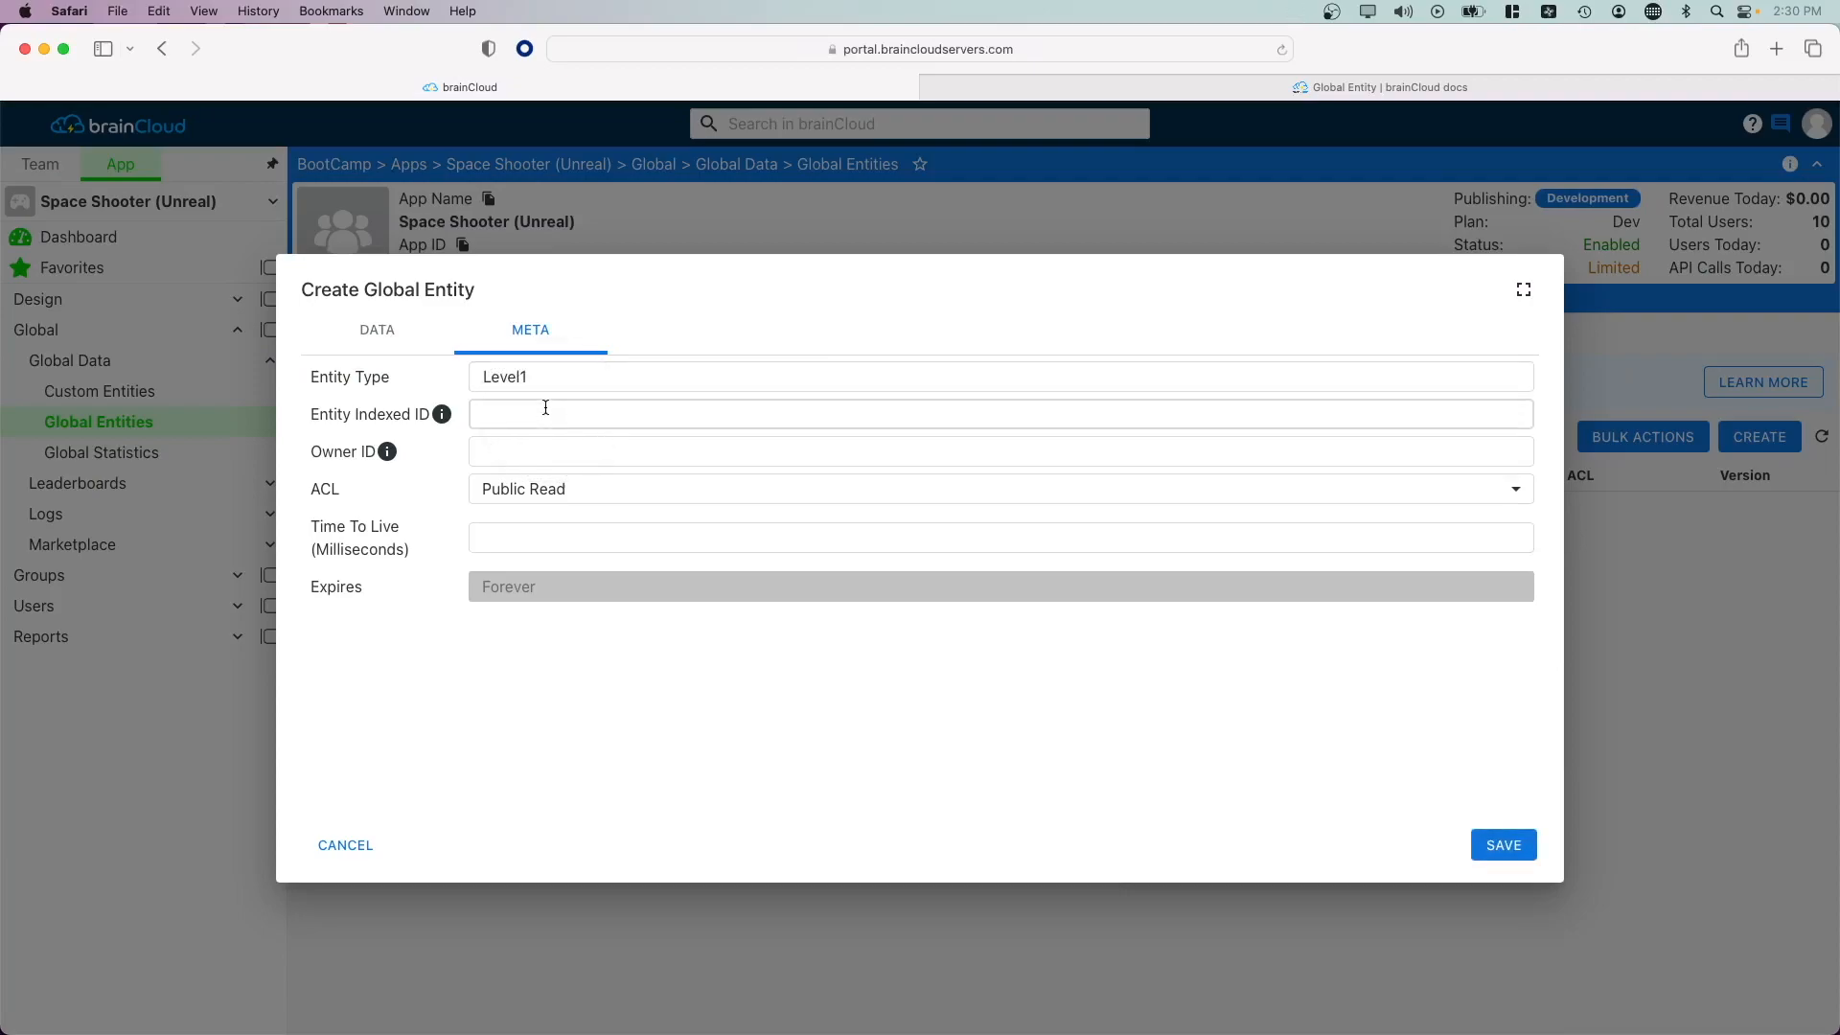
pyautogui.write('Level')
# Replace the entity's placeholder data with levelIndex 0 and a level object containing Duration 40.0 and Description "Survive 40 seconds"
pyautogui.click(376, 329)
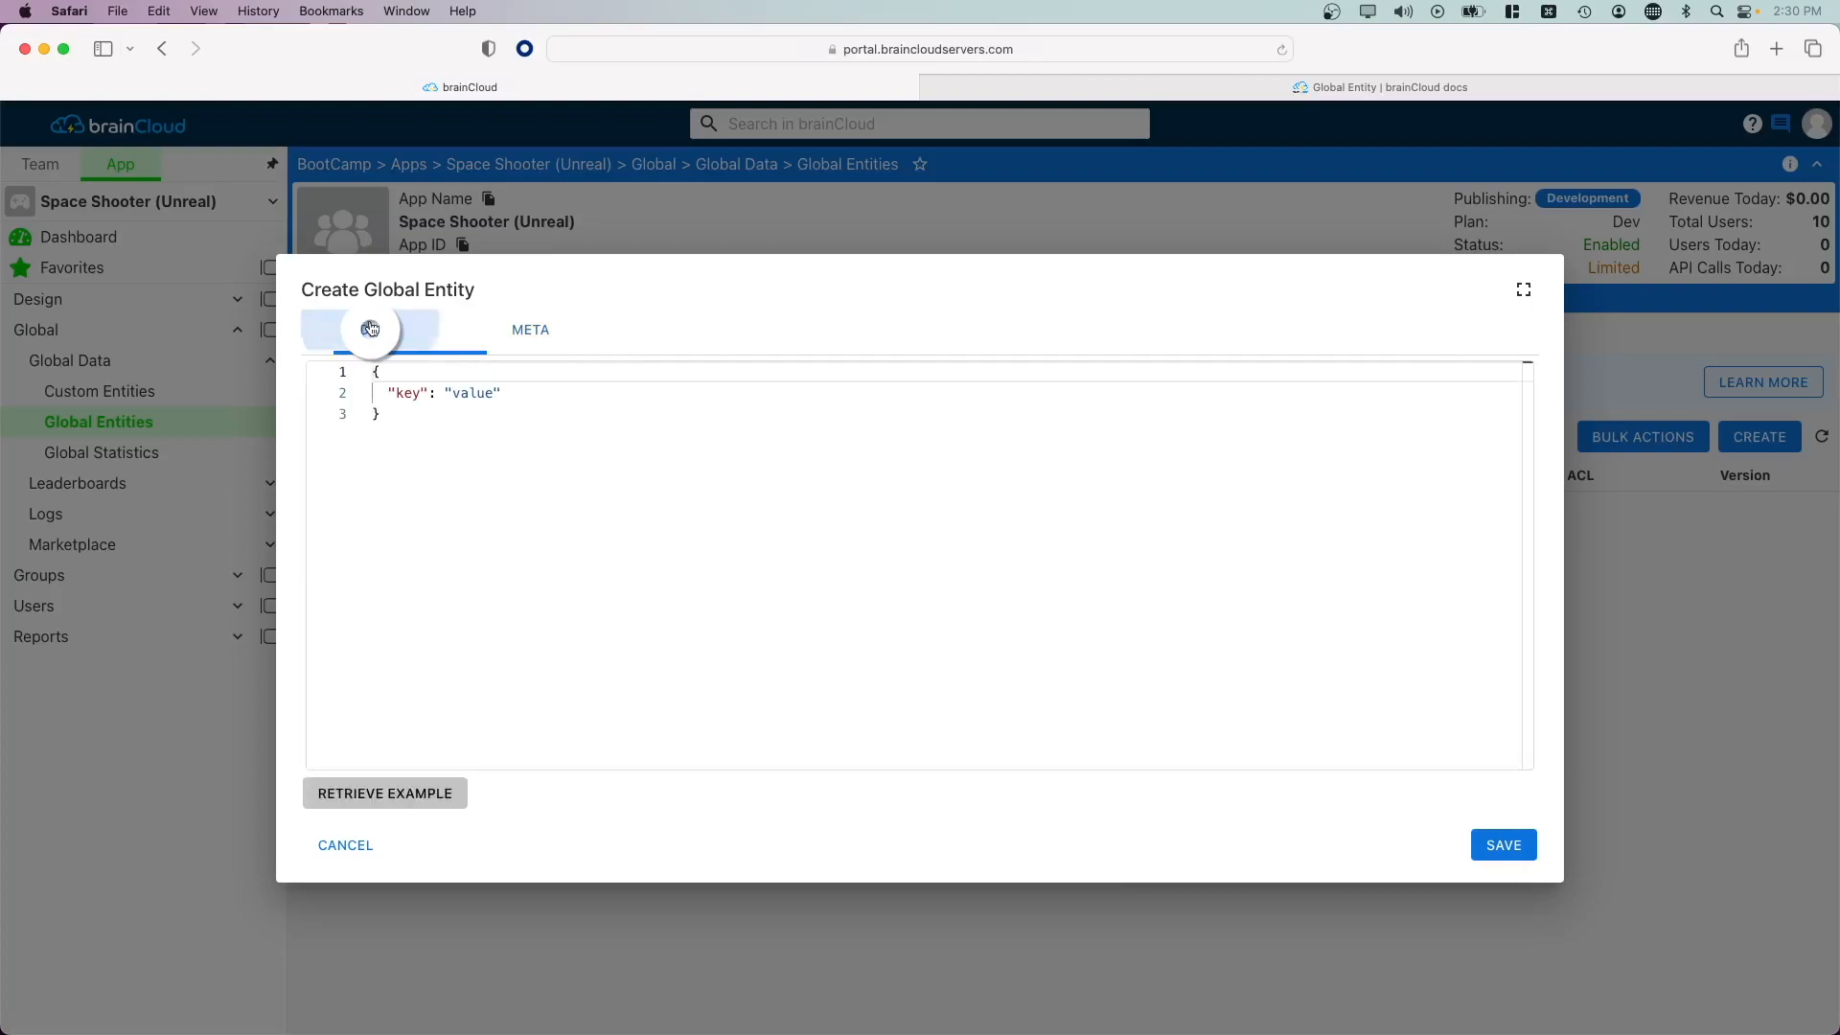
pyautogui.moveTo(543, 393); pyautogui.dragTo(390, 393)
pyautogui.press('BackSpace')
pyautogui.write('"levelIndex" : 0,')
pyautogui.press('Return')
pyautogui.write('"level" : {')
pyautogui.press('Return')
pyautogui.write('"Duration" : 40.0,')
pyautogui.press('Return')
pyautogui.write('"Description" : "Survive 40 seconds",')
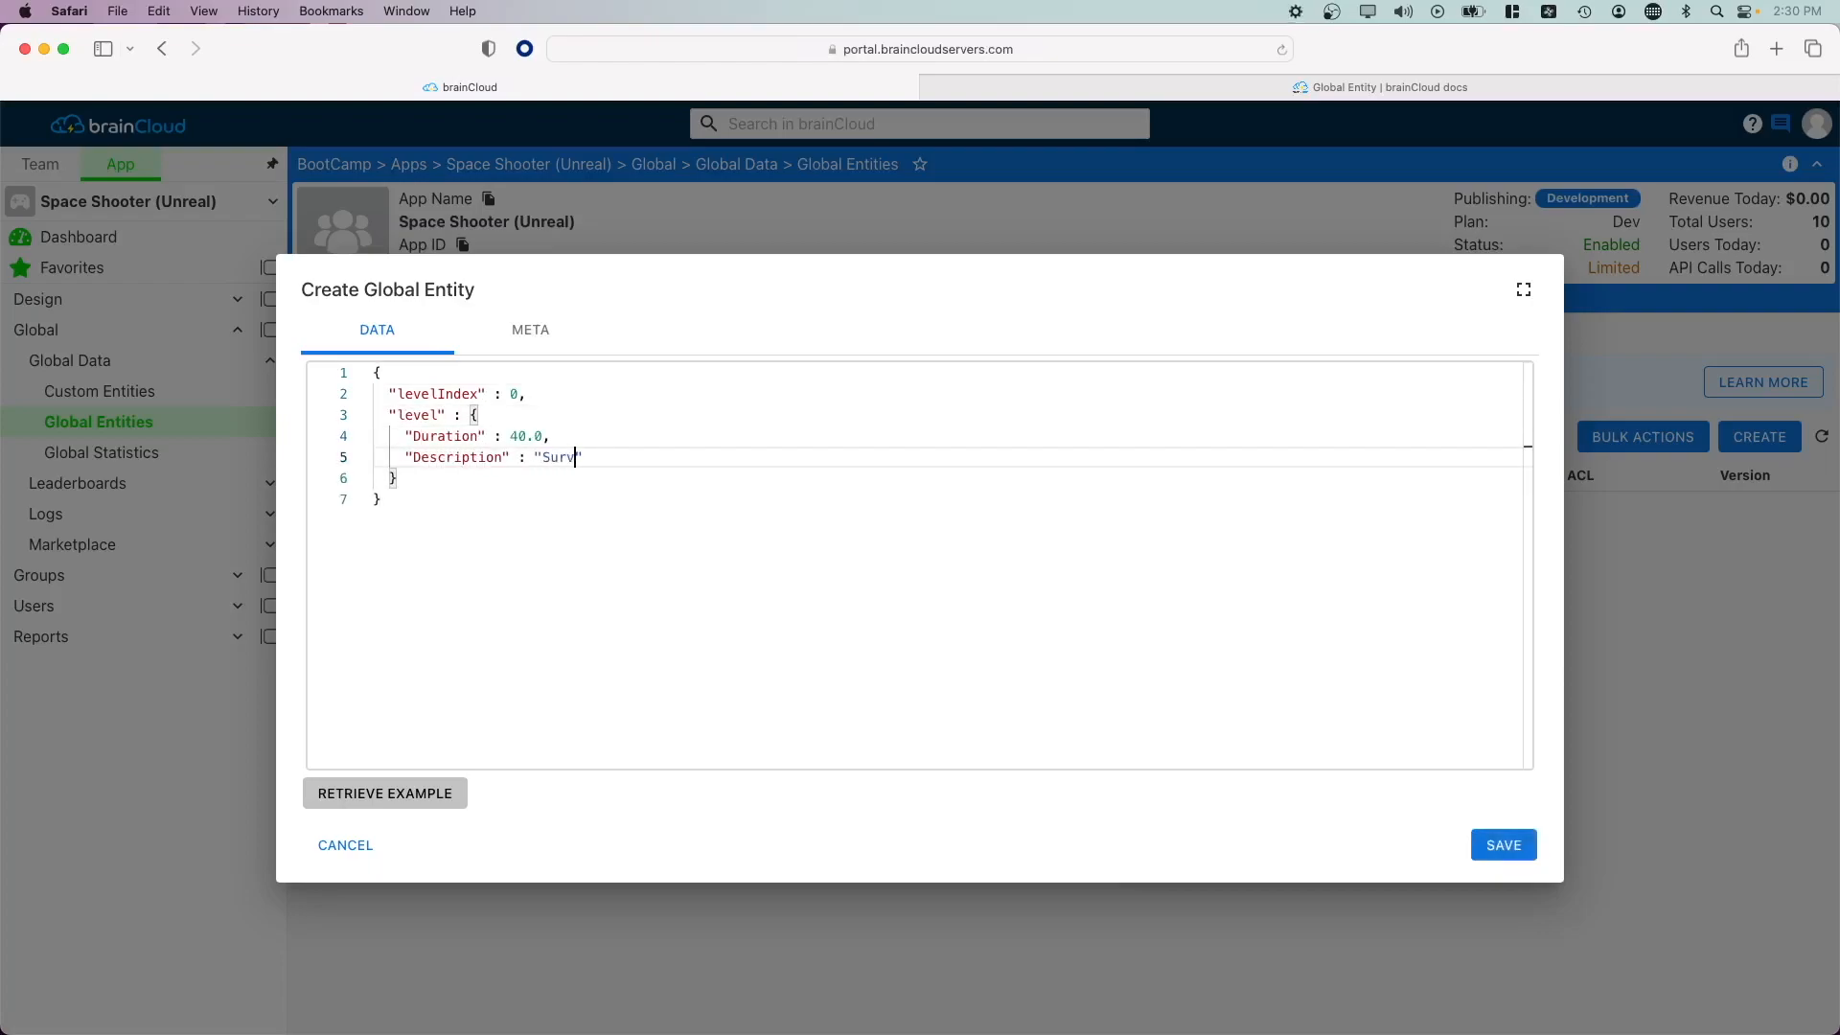
# Add Asteroid_MinSpawnCount 1 and Asteroid_MaxSpawnCount 3 to the level object
pyautogui.press('Return')
pyautogui.write('"Asteroid_MinSpawnCoun')
pyautogui.write('t" : 1,')
pyautogui.press('Return')
pyautogui.write('"Asteroid_MaxSpawnCount" : 3,')
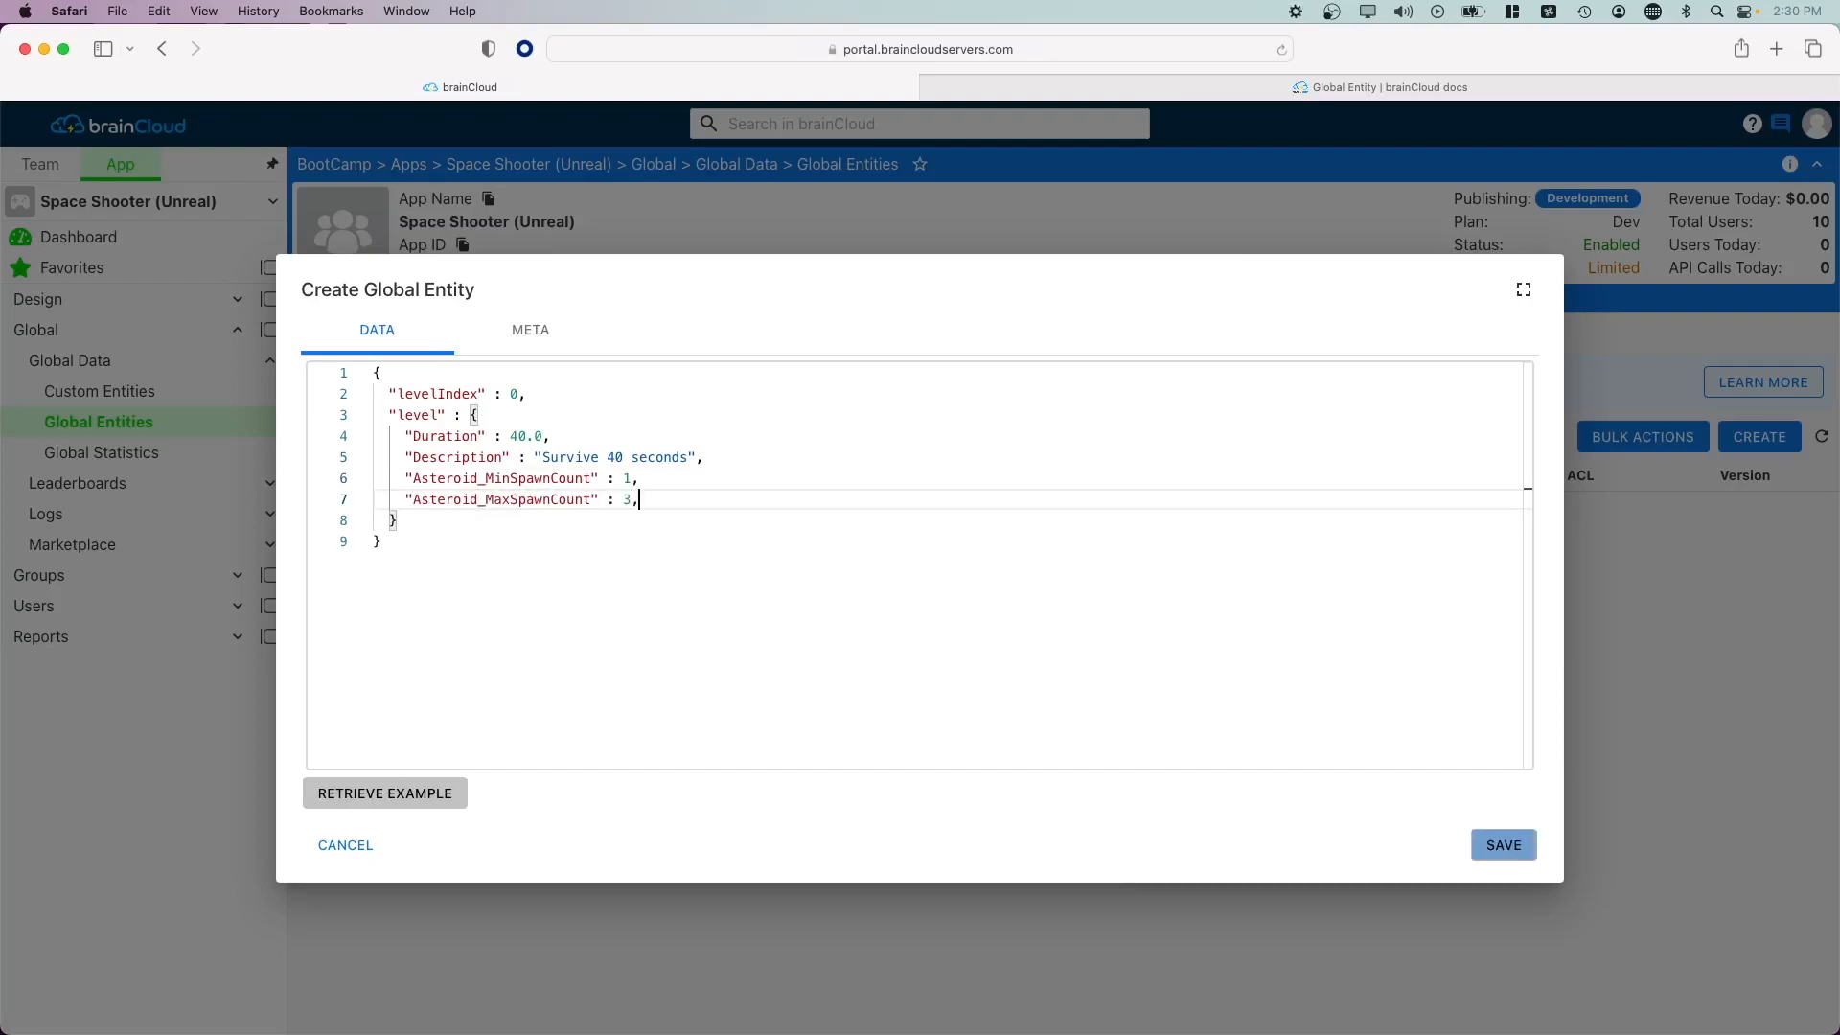
# Add Asteroid_MinSpawnTime 0.8, Asteroid_MaxSpawnTime 2.5, Asteroid_MinSpeed 100 and Asteroid_MaxSpeed 300 to the level object
pyautogui.press('Return')
pyautogui.write('"Asteroid_MinSpawnTime" : 0.8,')
pyautogui.press('Return')
pyautogui.write('"Asteroid_MaxSpawnTime" : 2.5,')
pyautogui.press('Return')
pyautogui.write('"Asteroid_MinSpeed" : 100,')
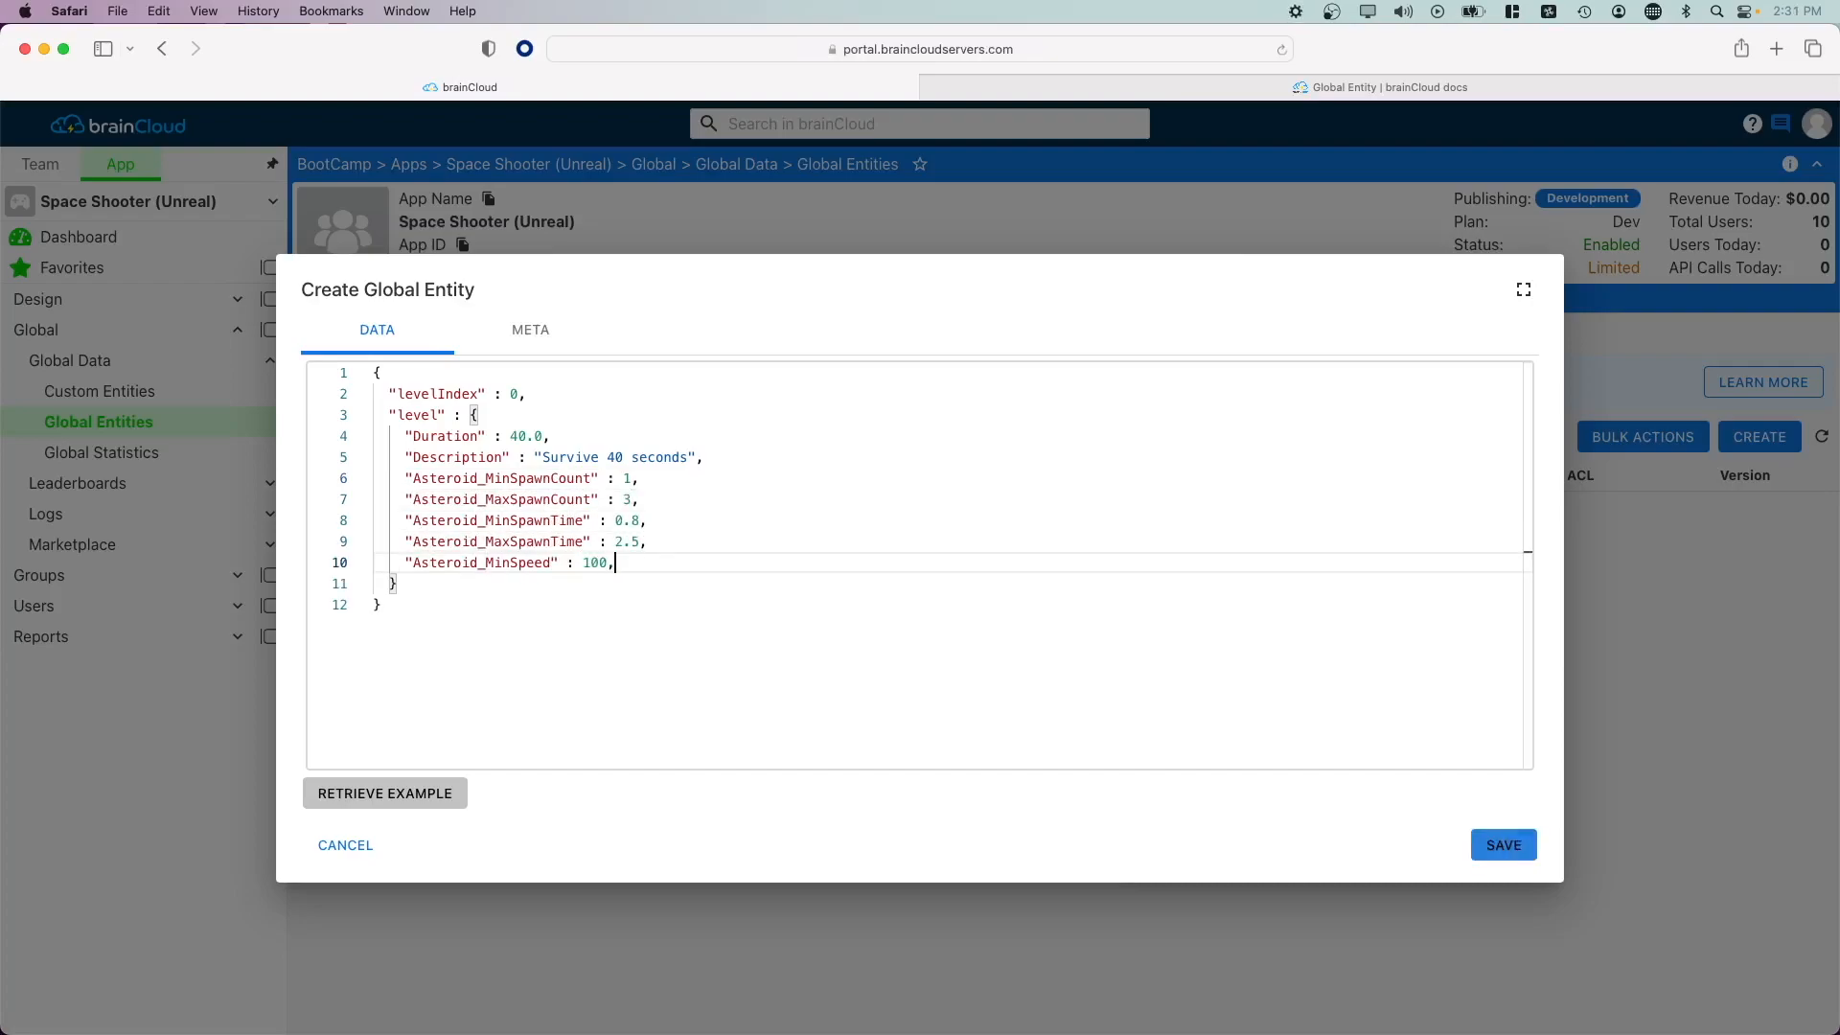
pyautogui.press('Return')
pyautogui.write('"Asteroid_MaxSpeed" : 300,')
# Add Enemy_MinSpawnCount 1, Enemy_MaxSpawnCount 1, Enemy_MinSpawnTime 1.5 and Enemy_MaxSpawnTime 3.5 to the level object
pyautogui.press('Return')
pyautogui.write('"Enemy_MinSpawnCount" : 1,')
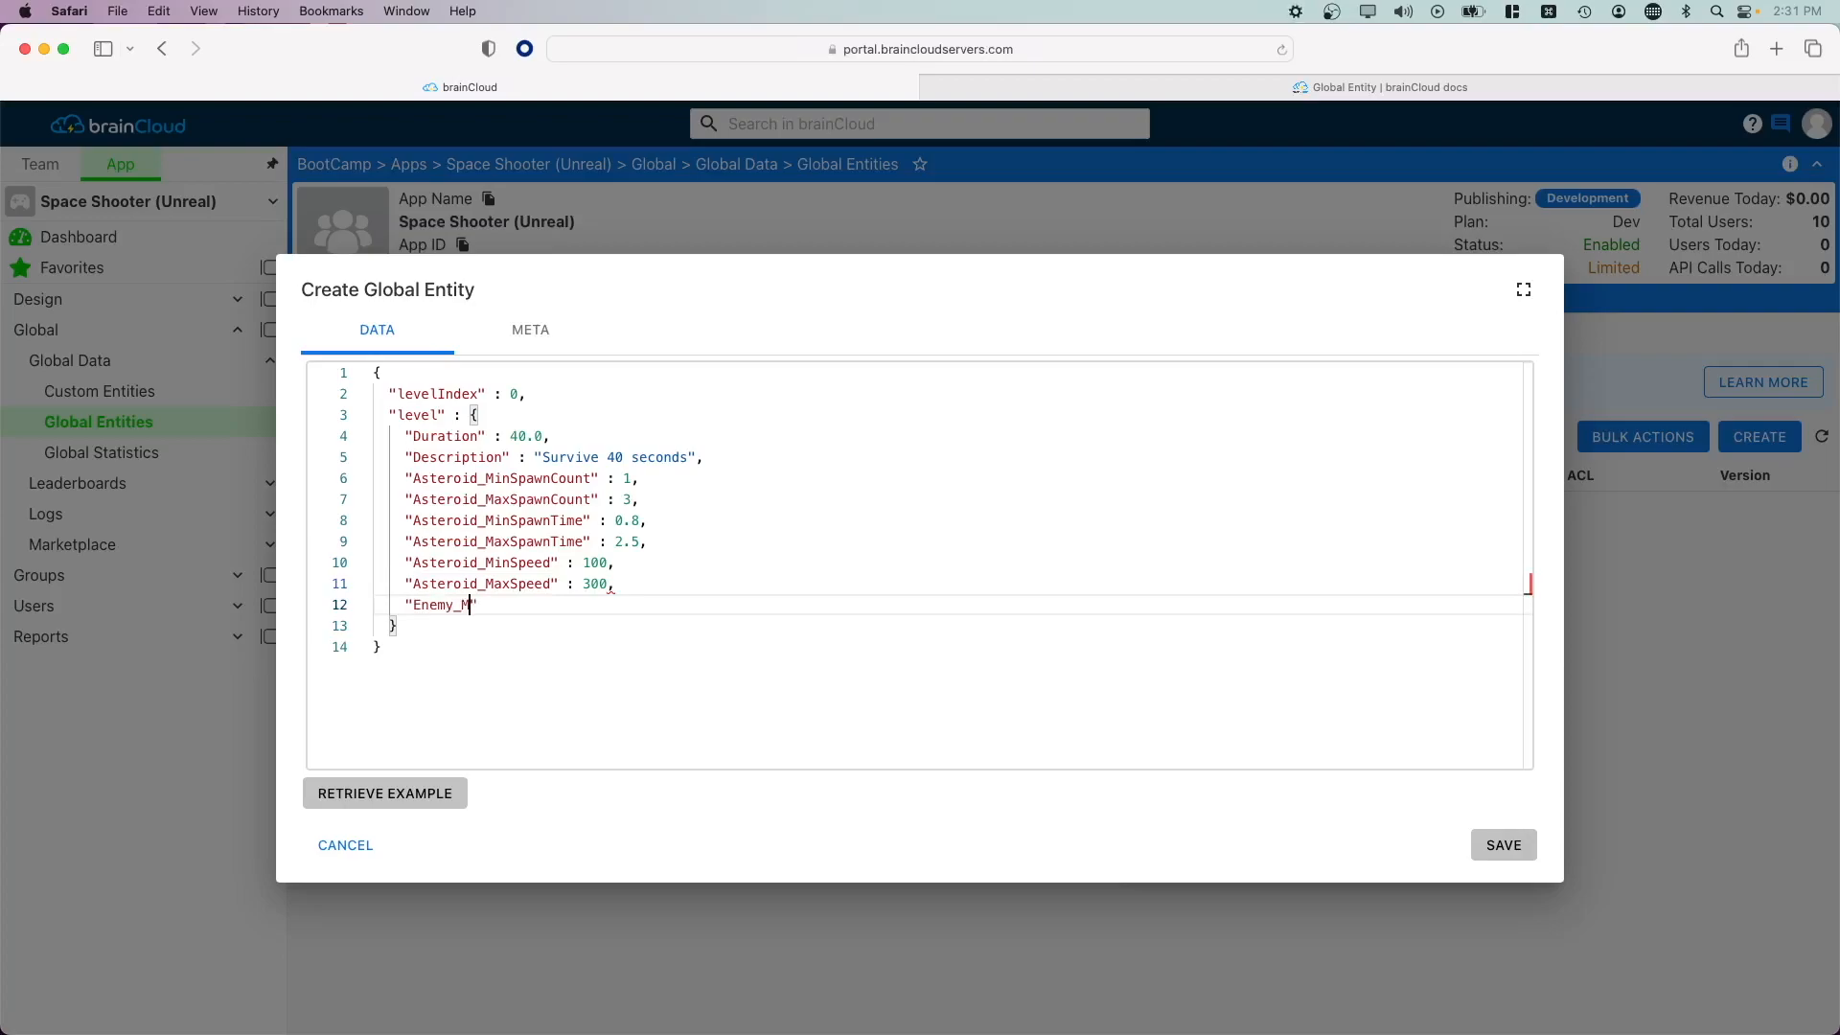
pyautogui.press('Return')
pyautogui.write('"Enemy_MaxSpawnCoun')
pyautogui.write('t" : 1,')
pyautogui.press('Return')
pyautogui.write('"Enemy_MinSpawnTime" : 1.5,')
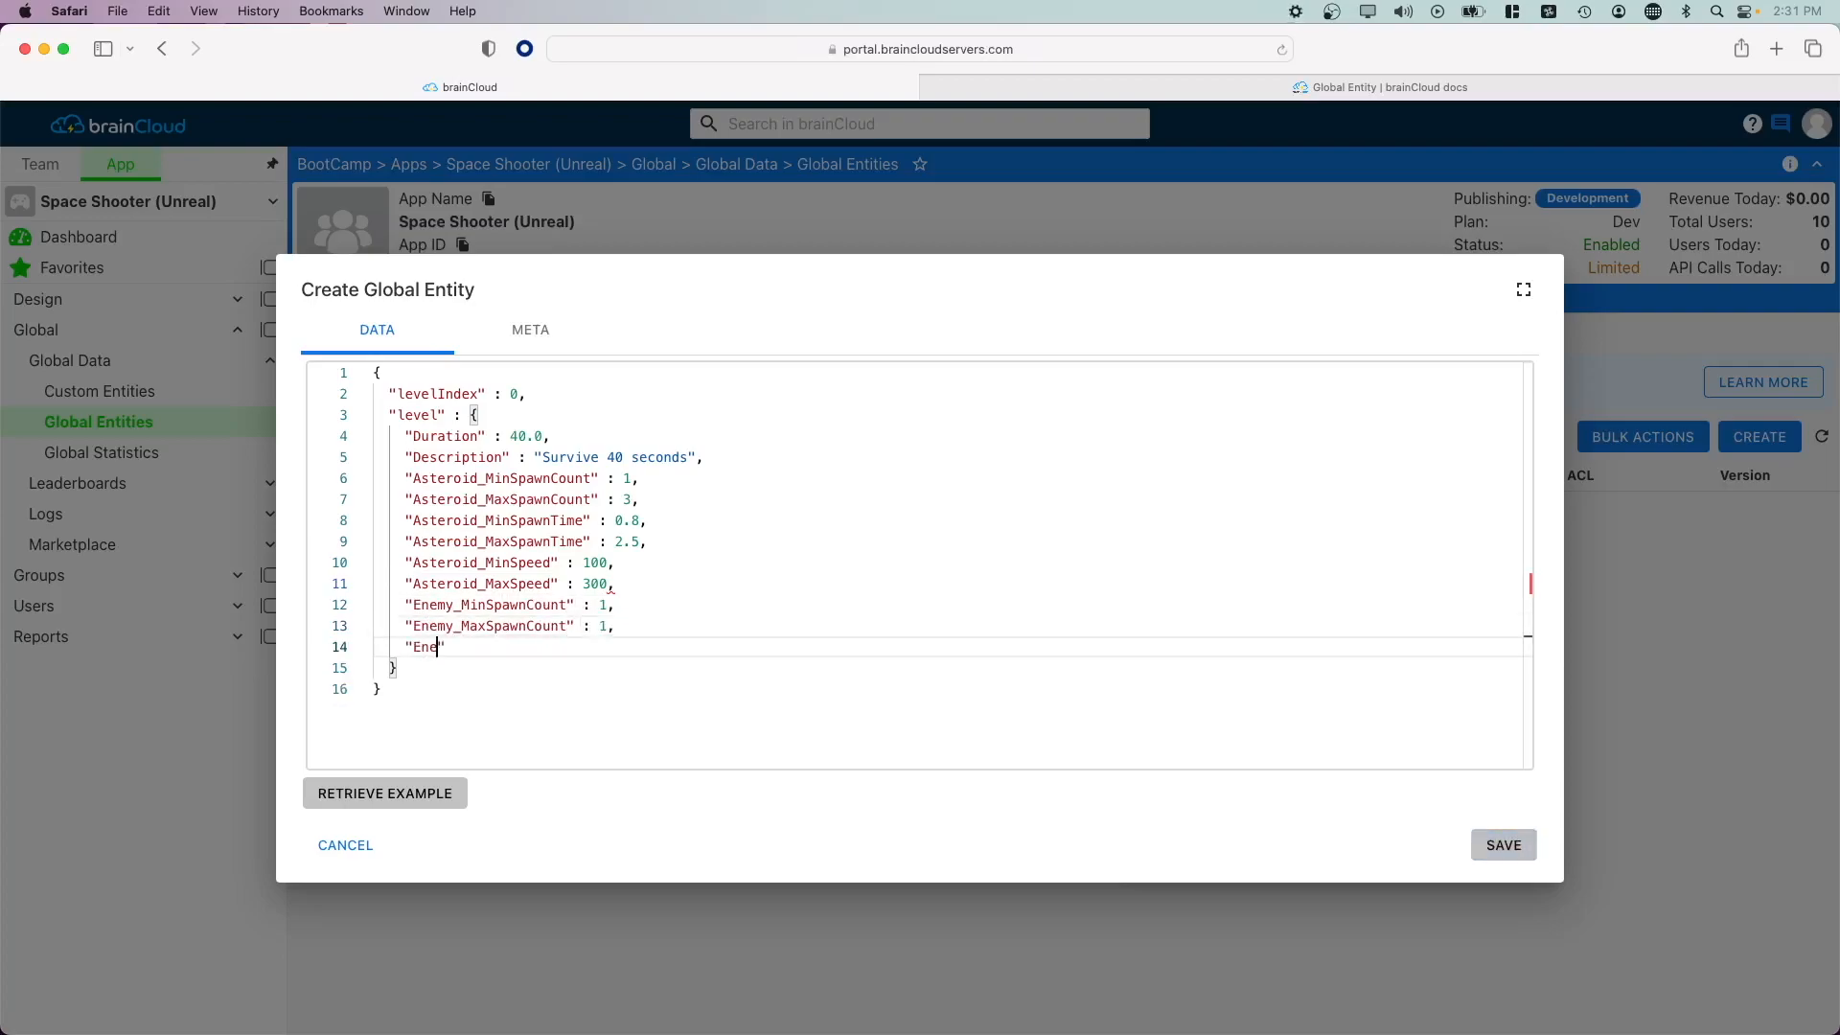
pyautogui.press('Return')
pyautogui.write('"Enemy_MaxSpawnTime" : 3.5,')
# Add Enemy_MinSpeed 200, Enemy_MaxSpeed 300 and Enemy_NumTypes 2 to the level object
pyautogui.press('Return')
pyautogui.write('"Enemy_MinSpeed" : 200,')
pyautogui.press('Return')
pyautogui.write('"Enemy_MaxSpeed" : 300,')
pyautogui.press('Return')
pyautogui.write('"Enemy_NumTypes" : 2,')
# Add an Enemy_Types array whose first entry has Type "Enemy-1" and Health 2
pyautogui.press('Return')
pyautogui.write('"Enemy_Types" : [ {')
pyautogui.press('Return')
pyautogui.write('"Type" : "Enemy-1",')
pyautogui.press('Return')
pyautogui.write('"Health" : 2')
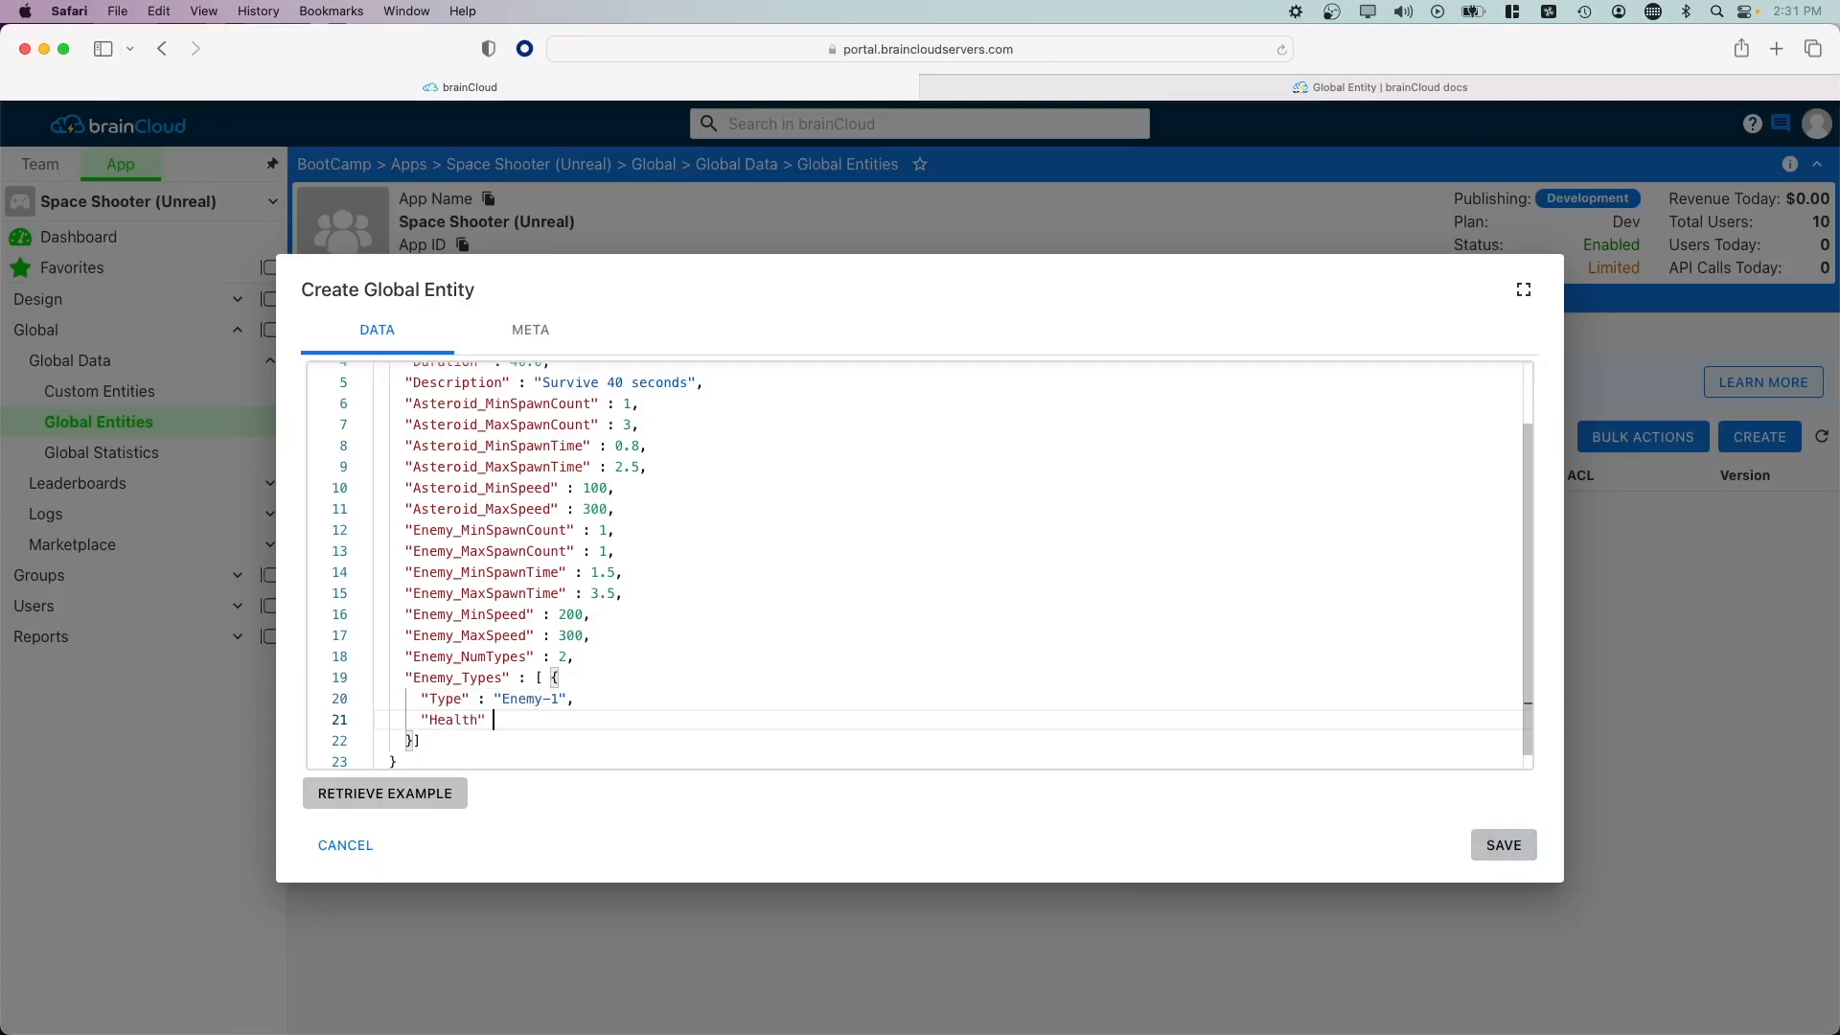
# Add a second Enemy_Types entry with Type "Enemy-2" and Health 3
pyautogui.press('Down')
pyautogui.press('Left')
pyautogui.write(',{')
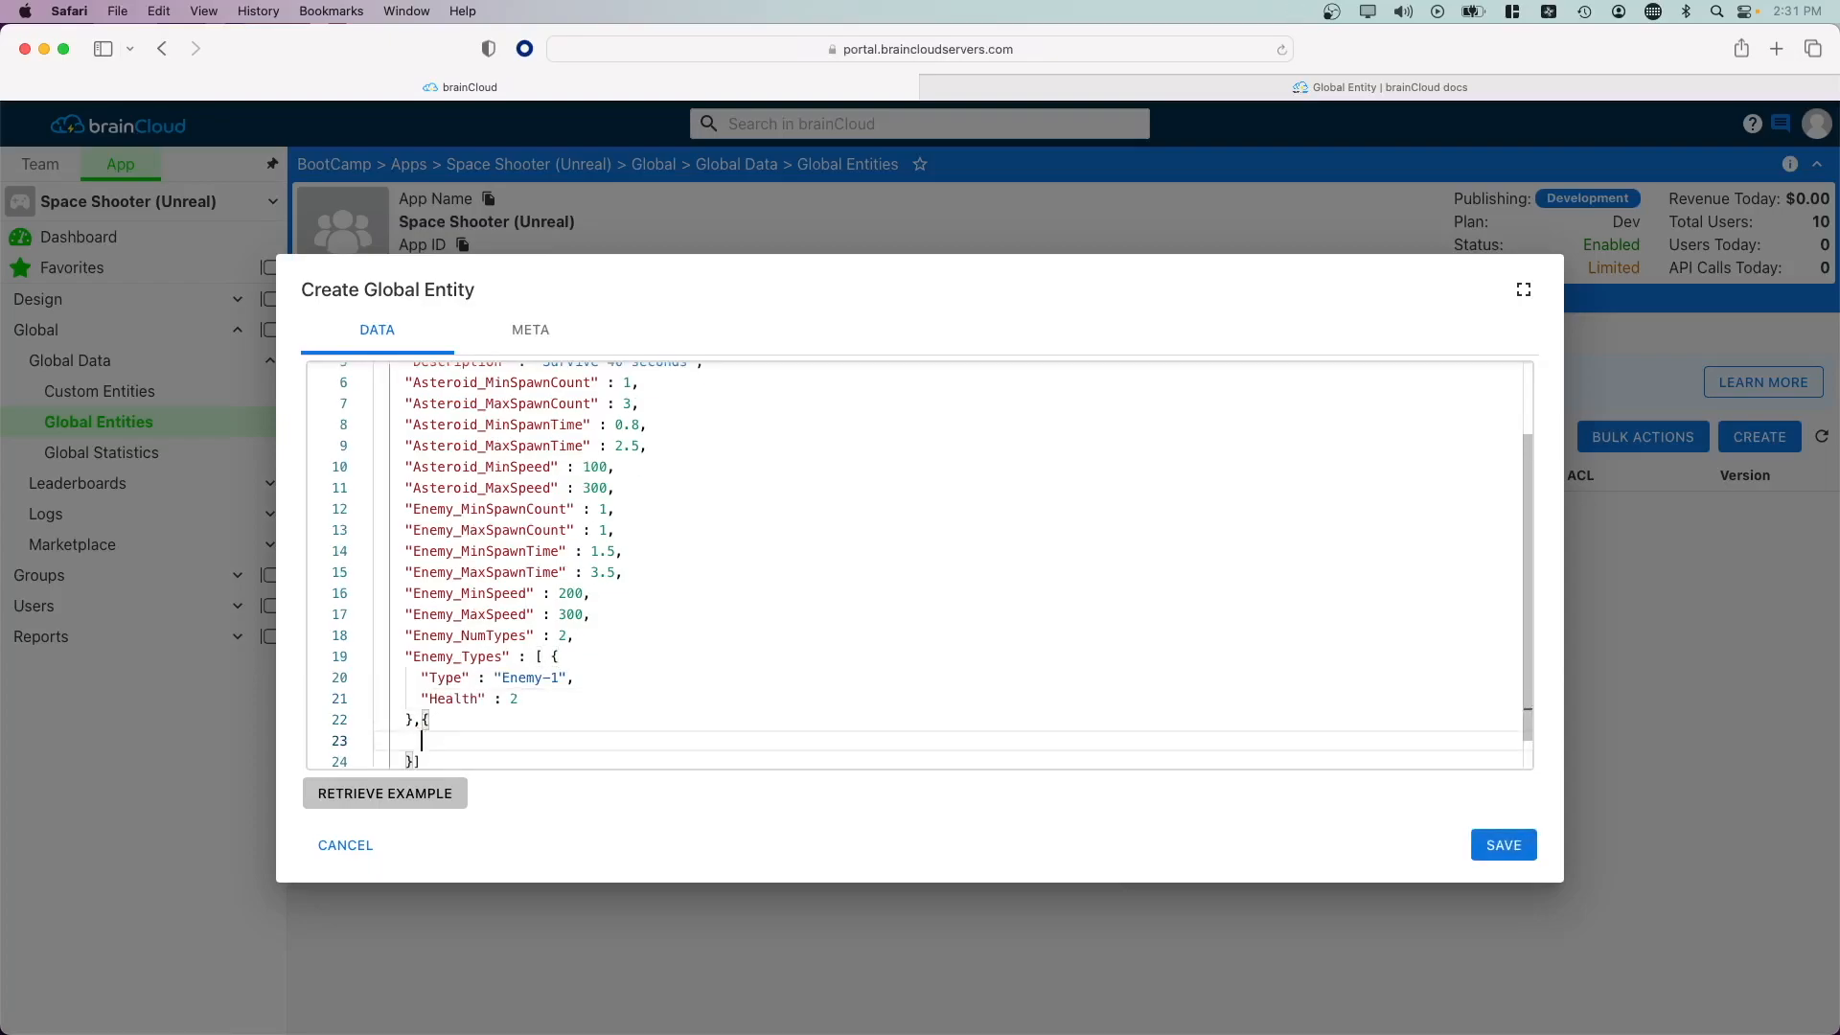
pyautogui.press('Return')
pyautogui.write('"Type" : "Enemy-2",')
pyautogui.press('Return')
pyautogui.write('"Health" : 3')
# Add StartingAsteroids with "Big", "Big", "Medium" and an empty StartingEnemies array after Enemy_Types, and save the entity
pyautogui.press('Down')
pyautogui.write(',')
pyautogui.press('Return')
pyautogui.write('"StartingAsteroids" : [ "Big", "Big", "Medium" ],')
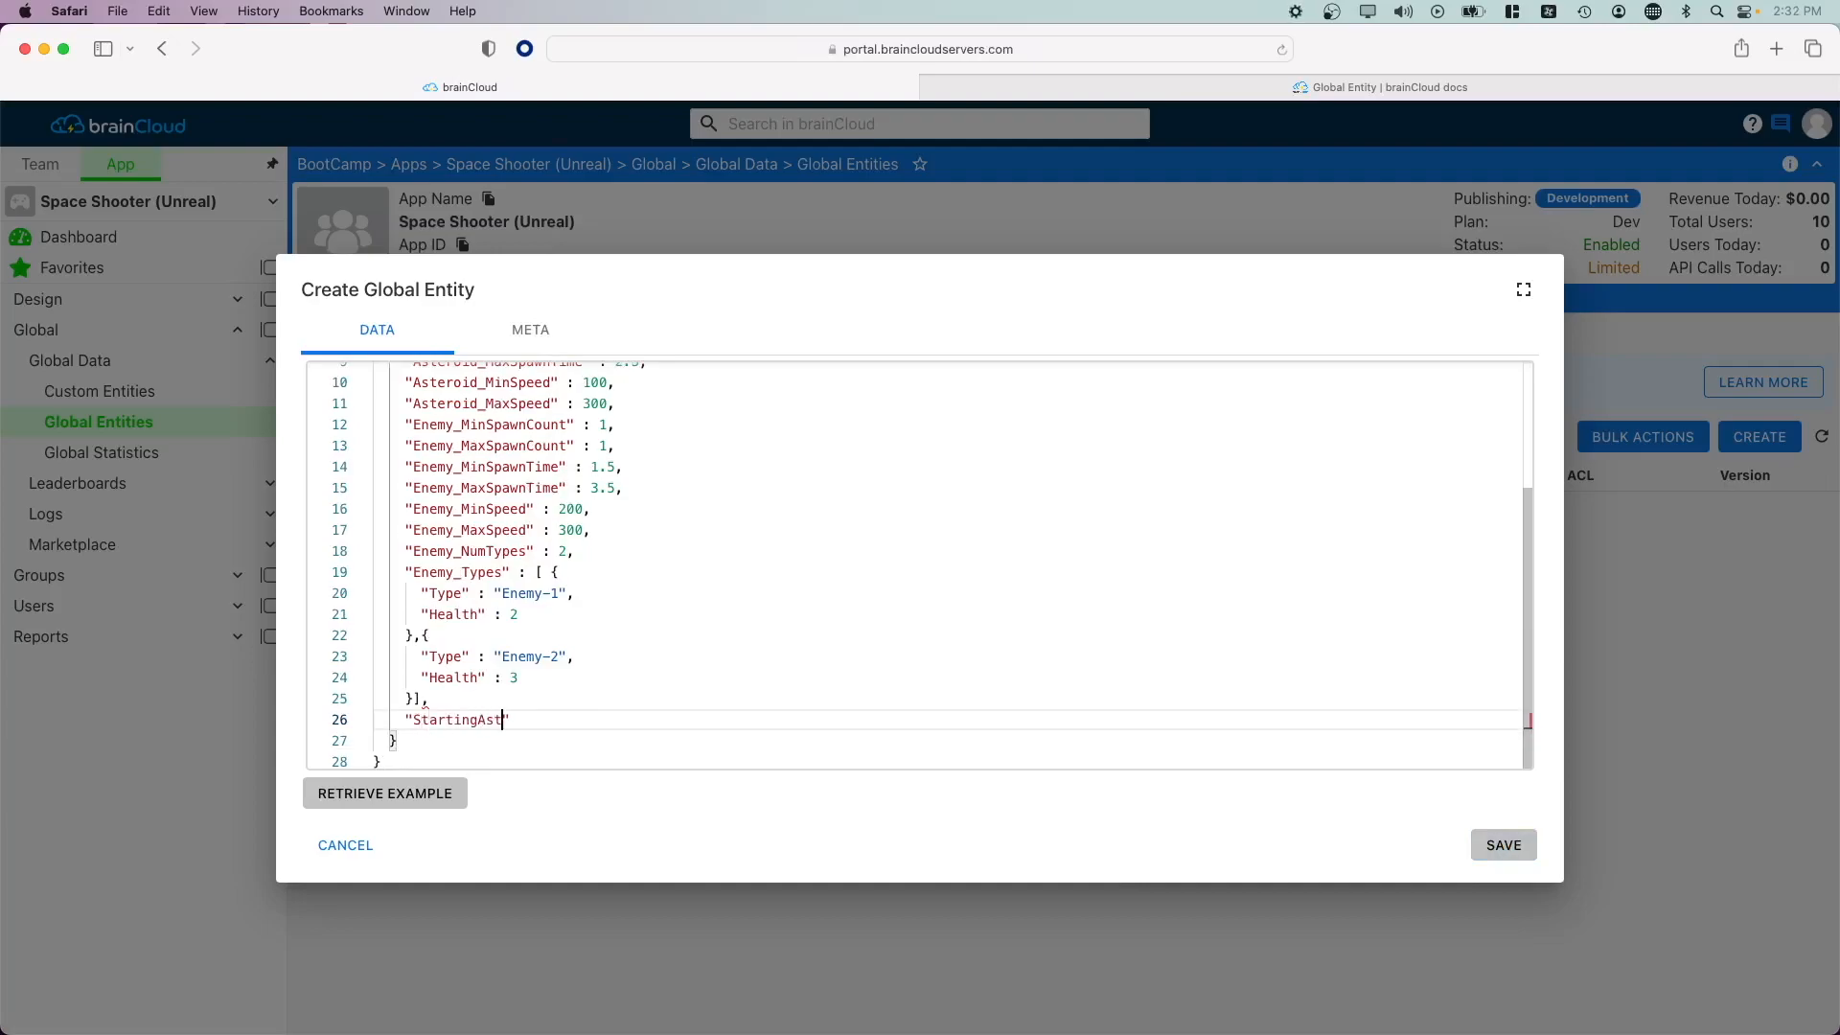
pyautogui.press('Return')
pyautogui.write('"StartingEnemies" : [ ]')
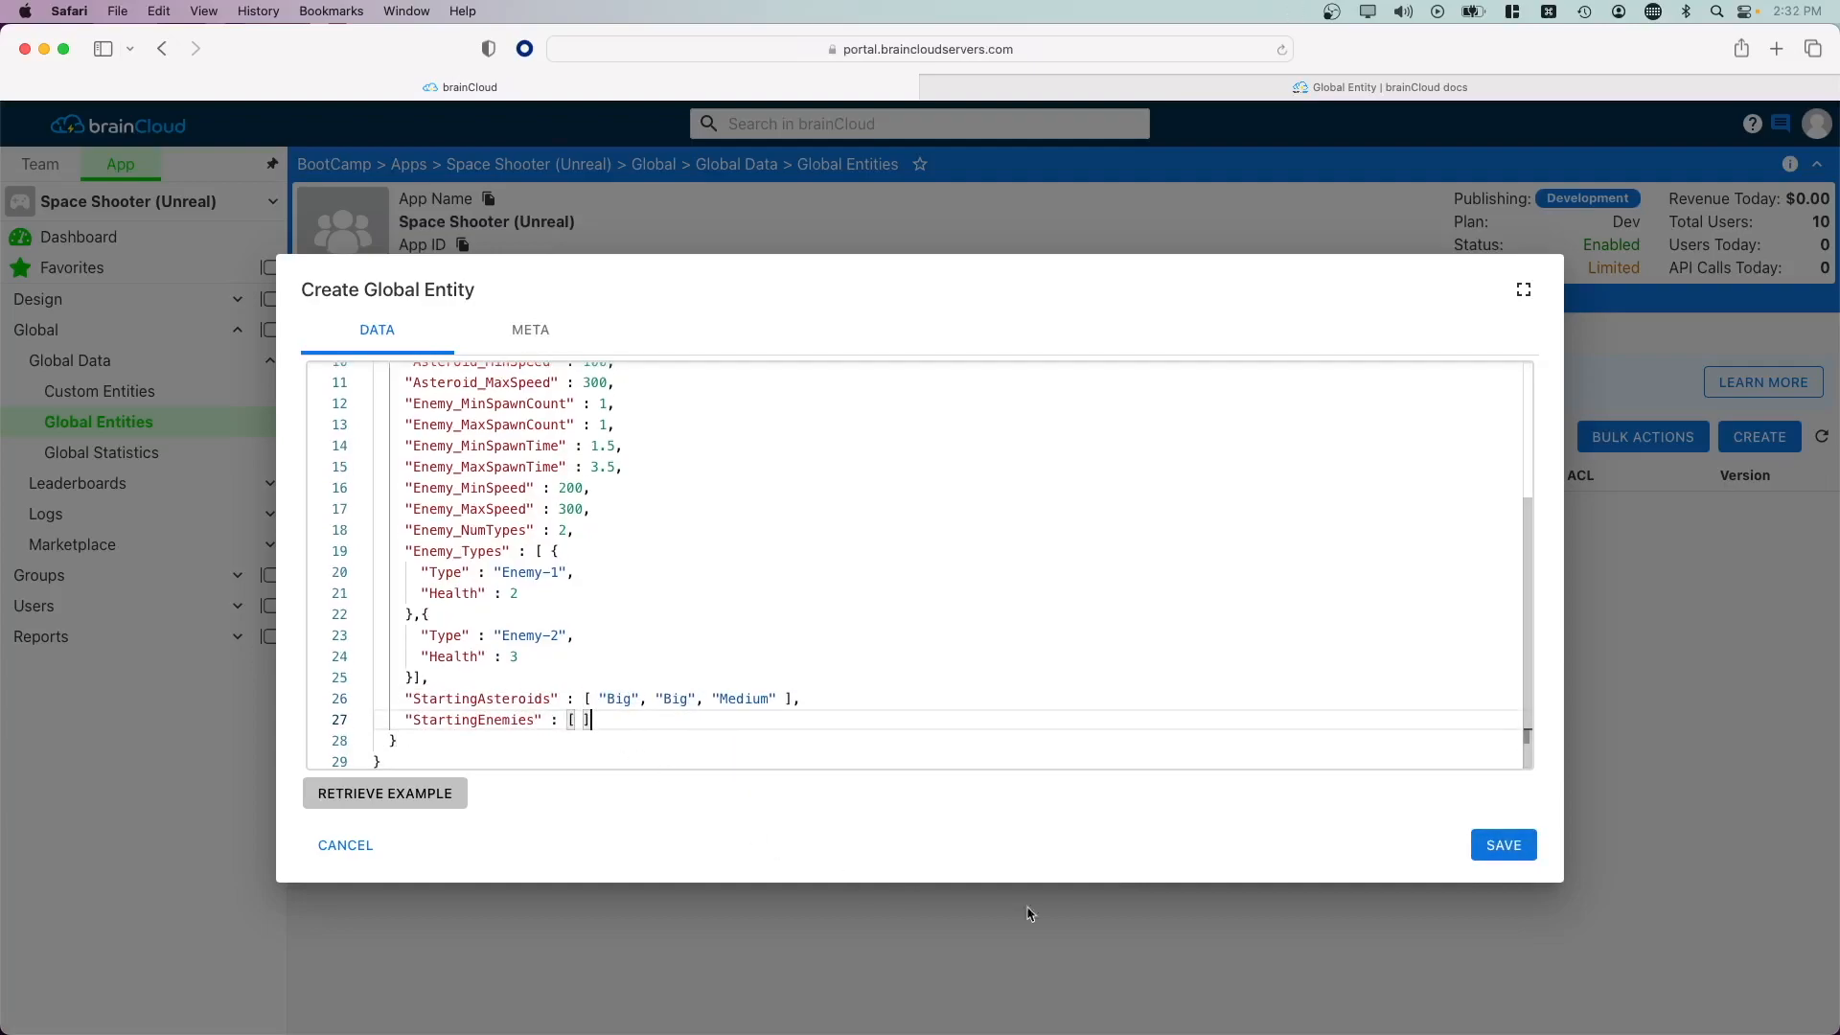
pyautogui.click(1496, 847)
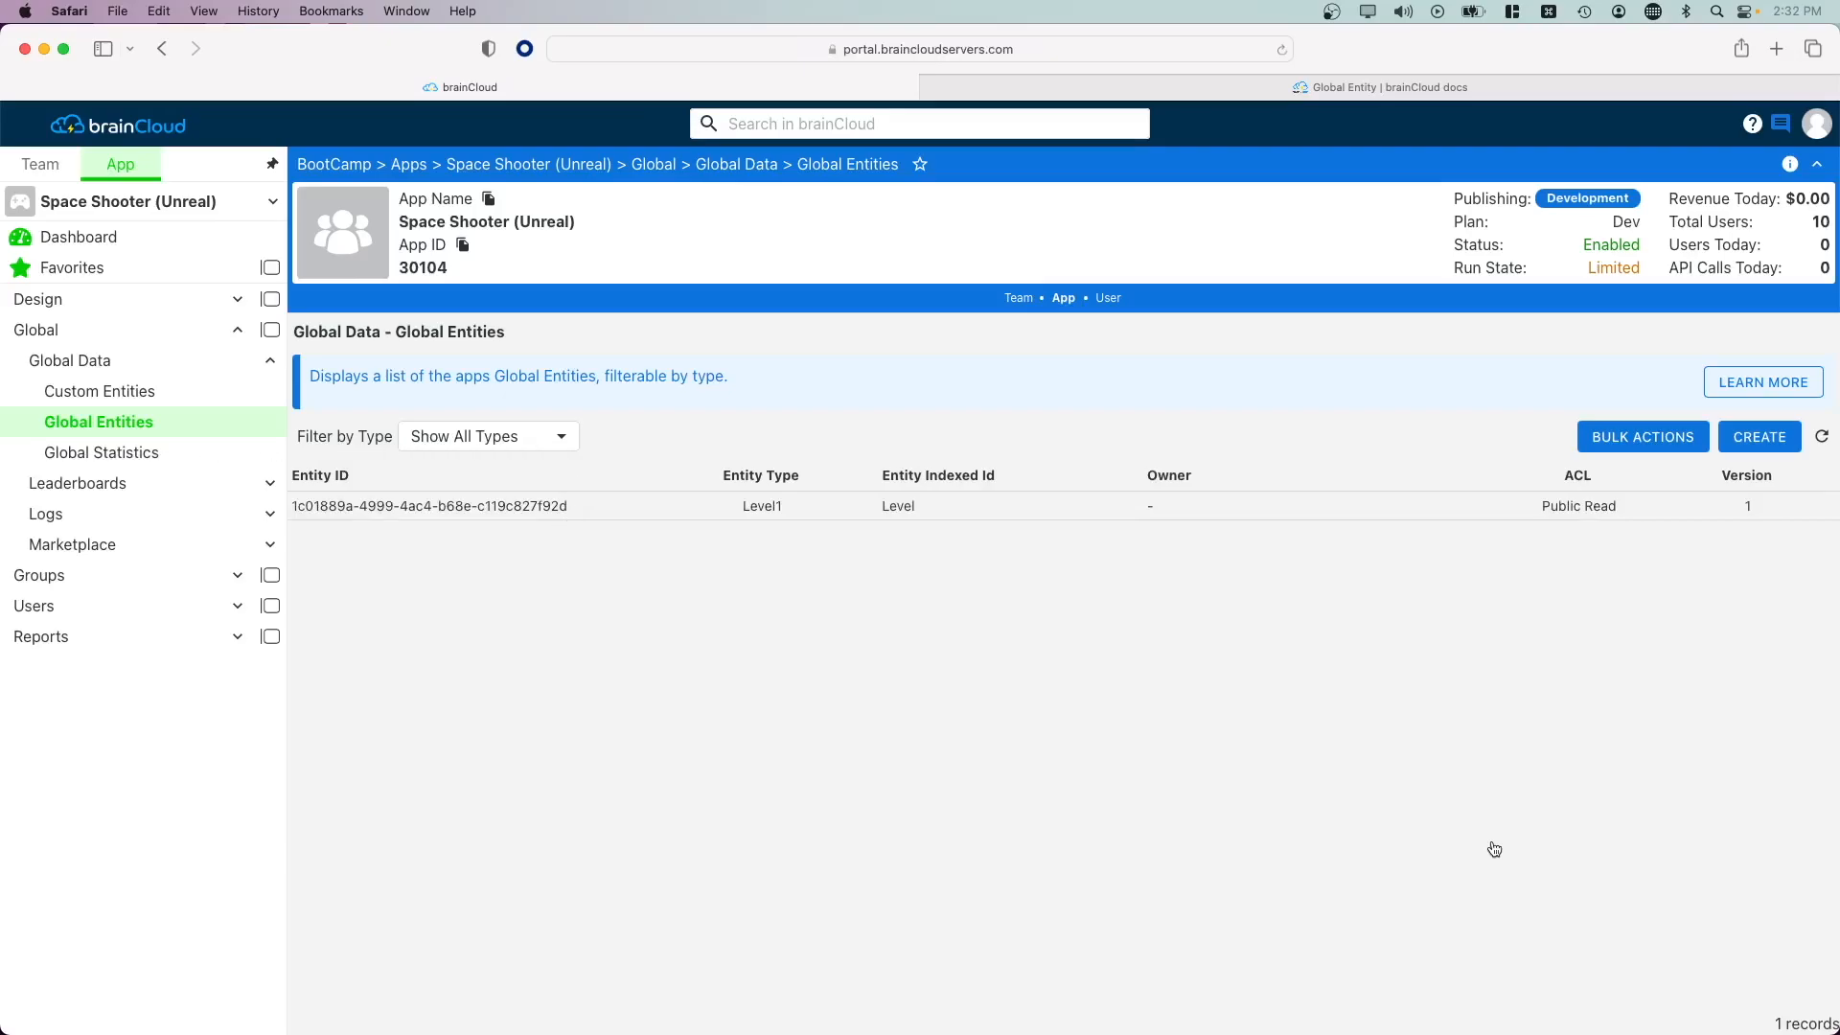
# Edit the Level1 entity to set Duration to 60.0 and Description to "Survive 60 seconds", and save it
pyautogui.click(1687, 506)
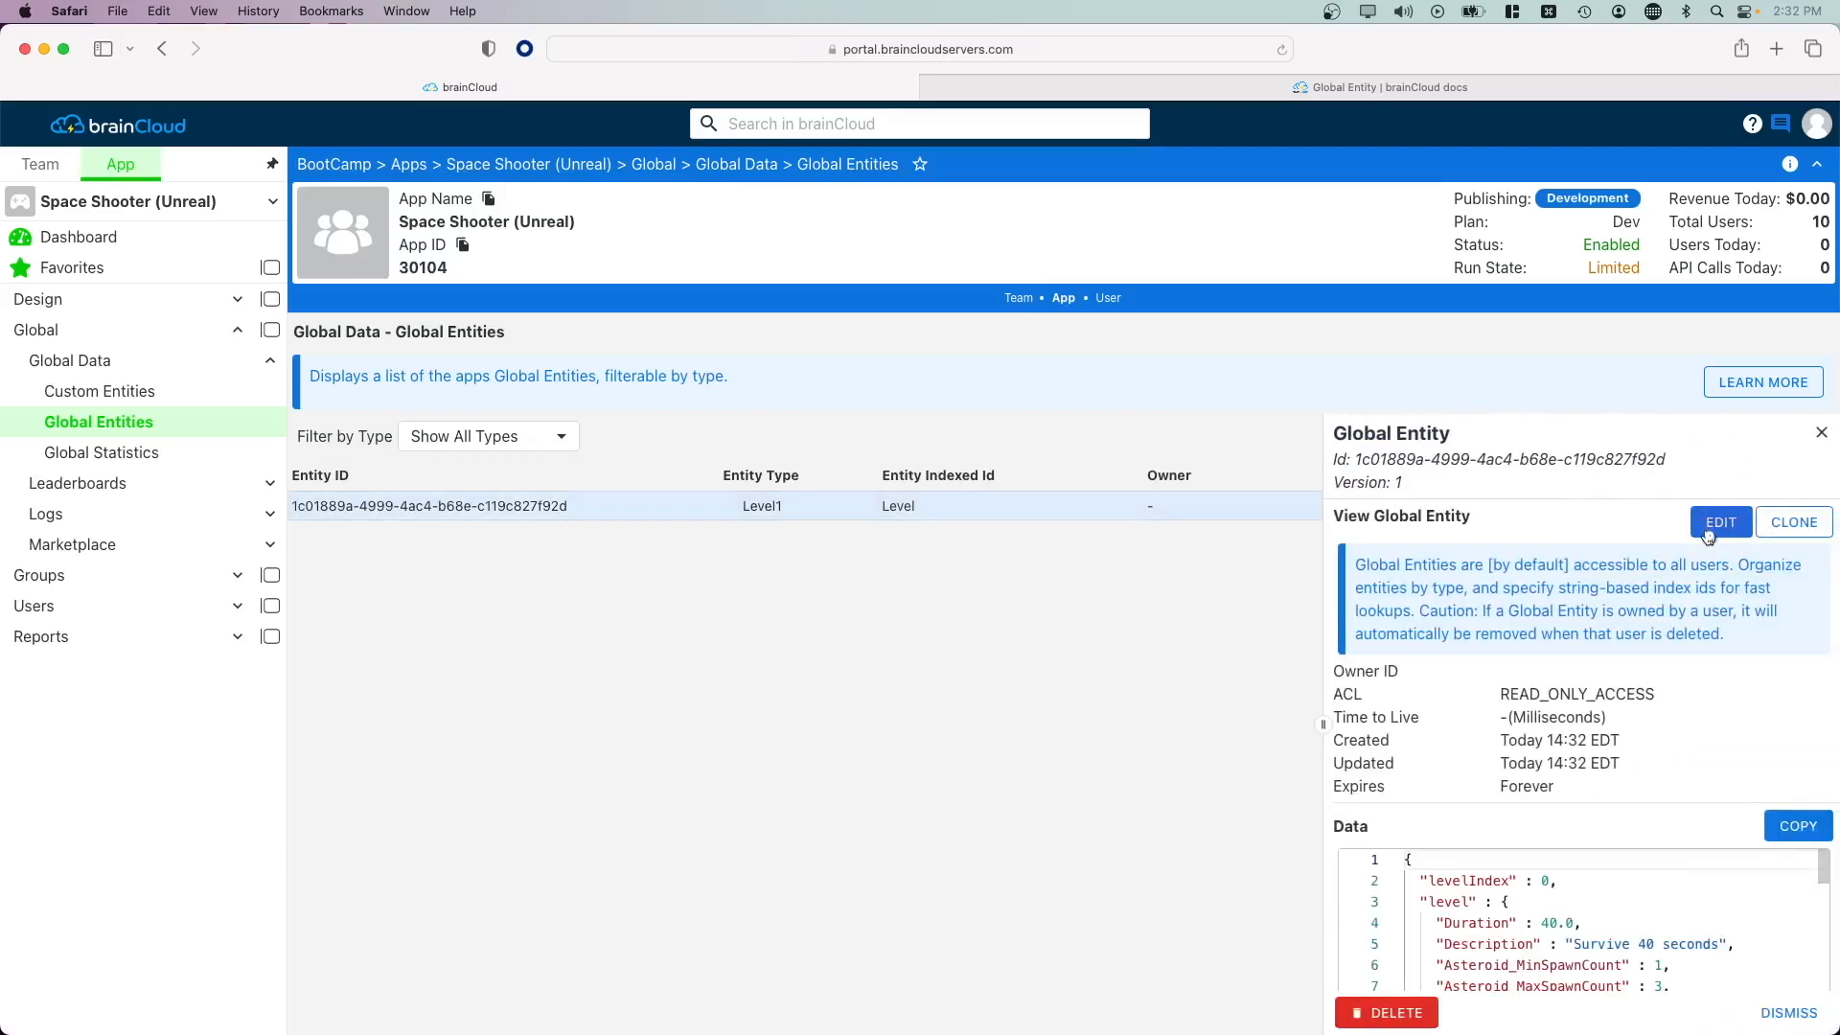
pyautogui.click(1709, 525)
pyautogui.click(526, 436)
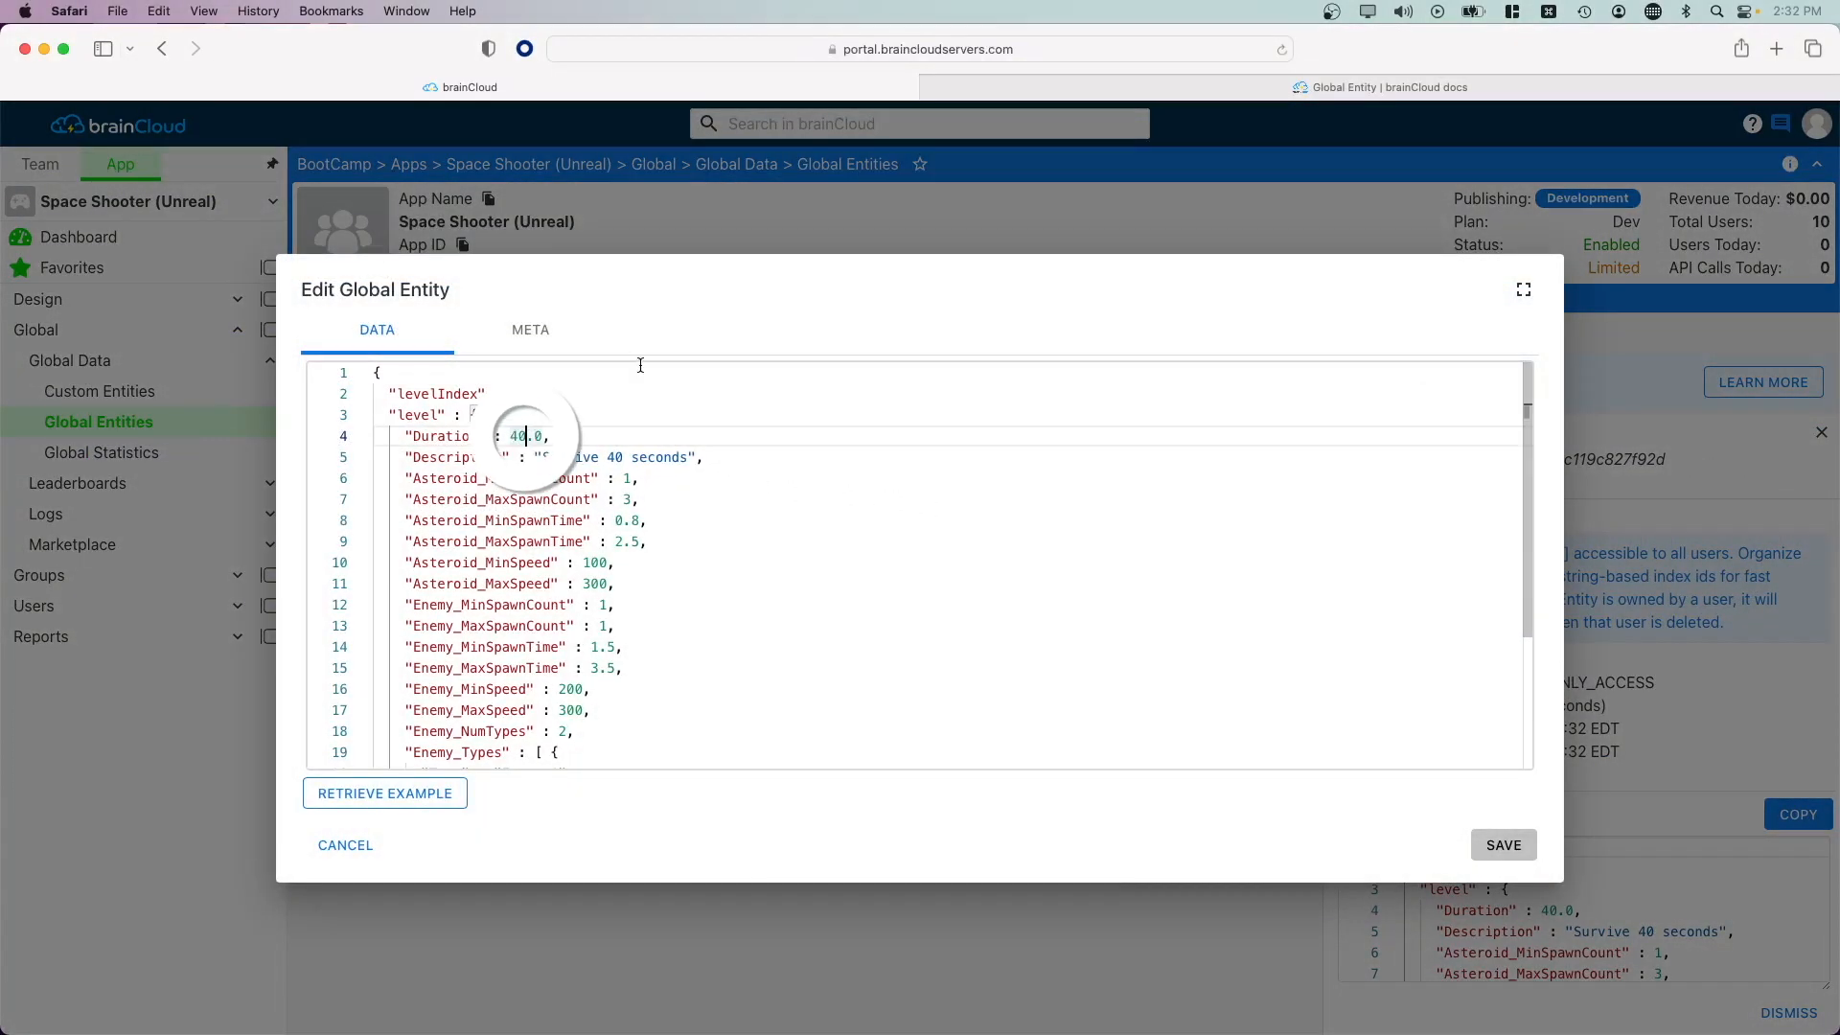
pyautogui.press('BackSpace')
pyautogui.write('6')
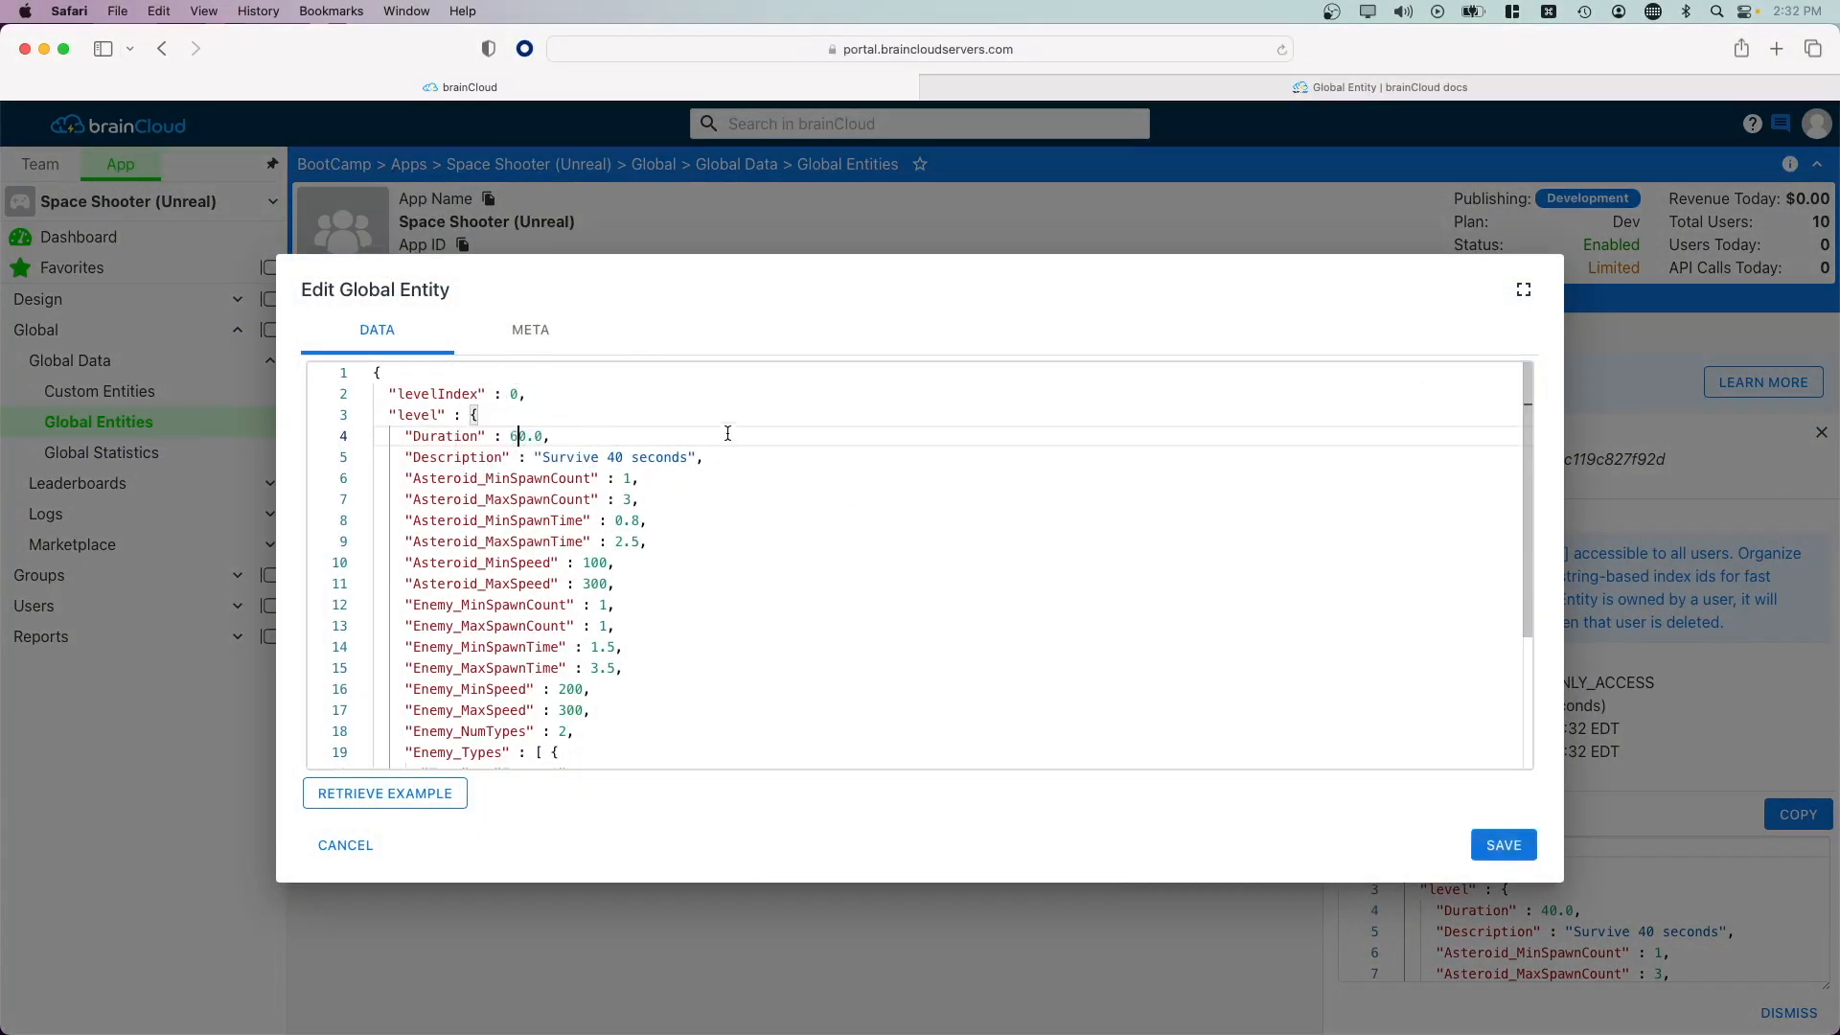
pyautogui.click(616, 457)
pyautogui.write('6')
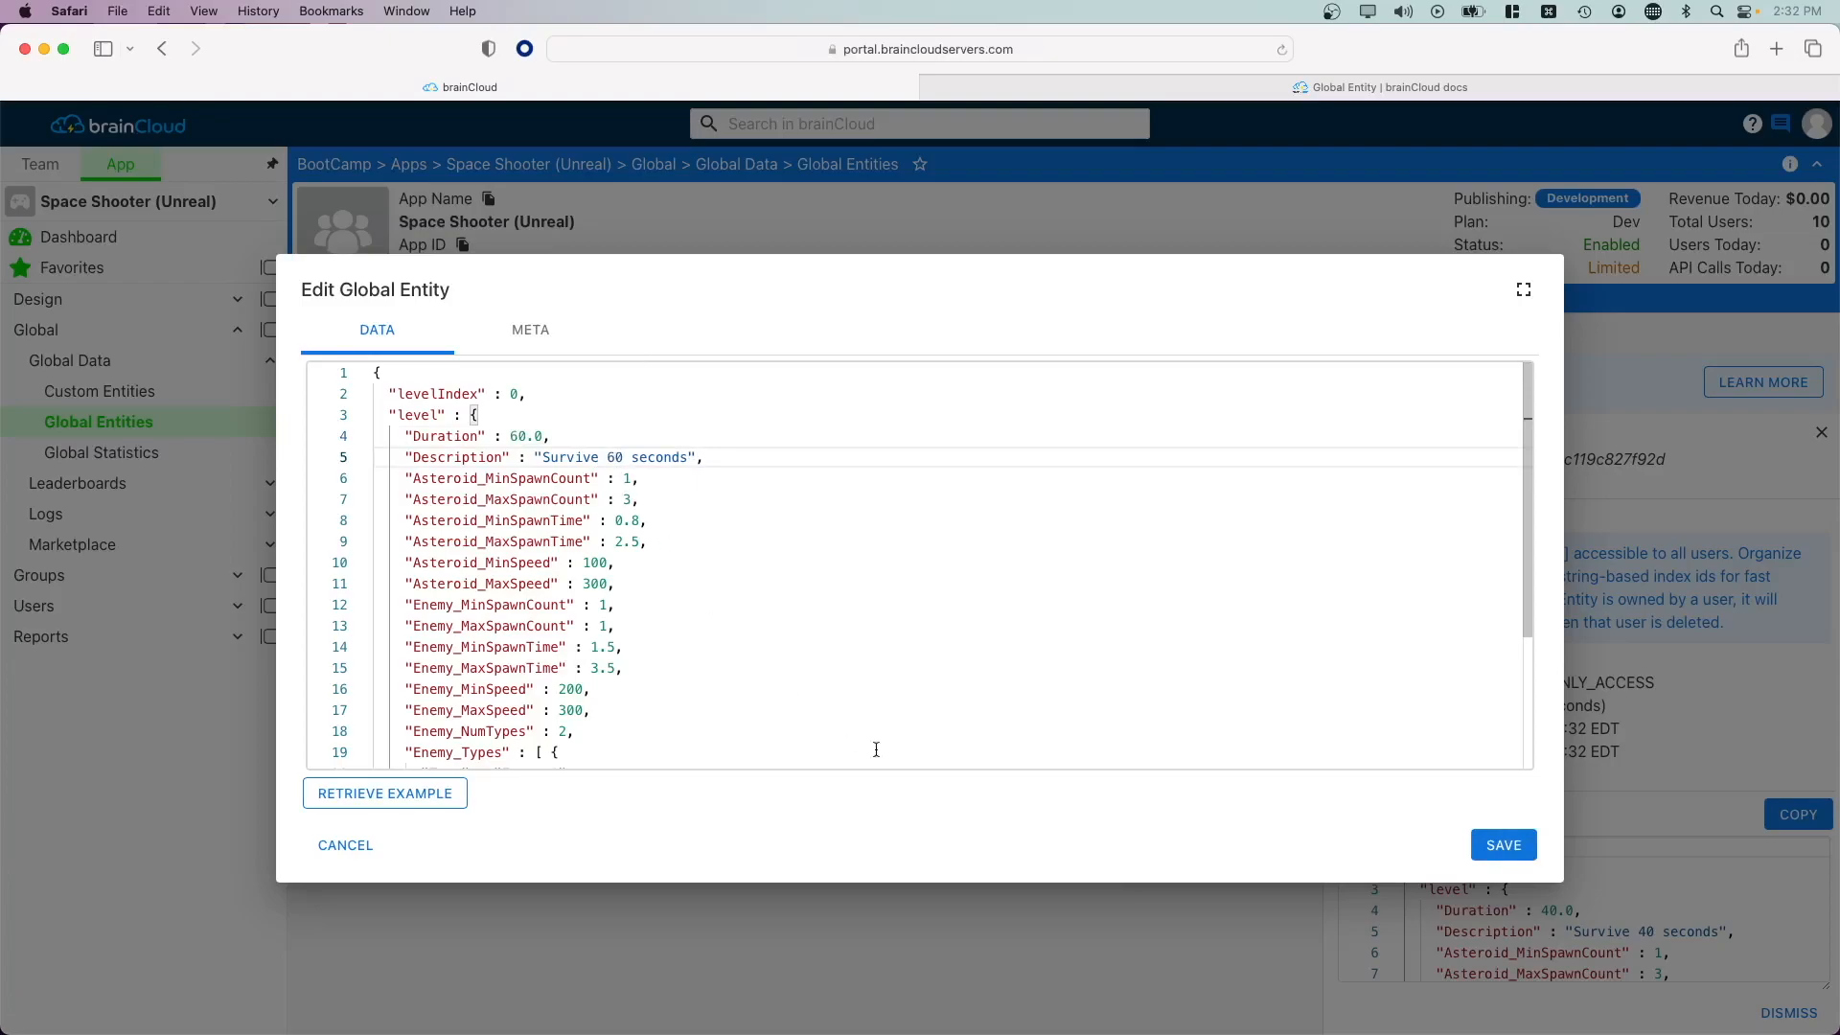
pyautogui.click(1503, 845)
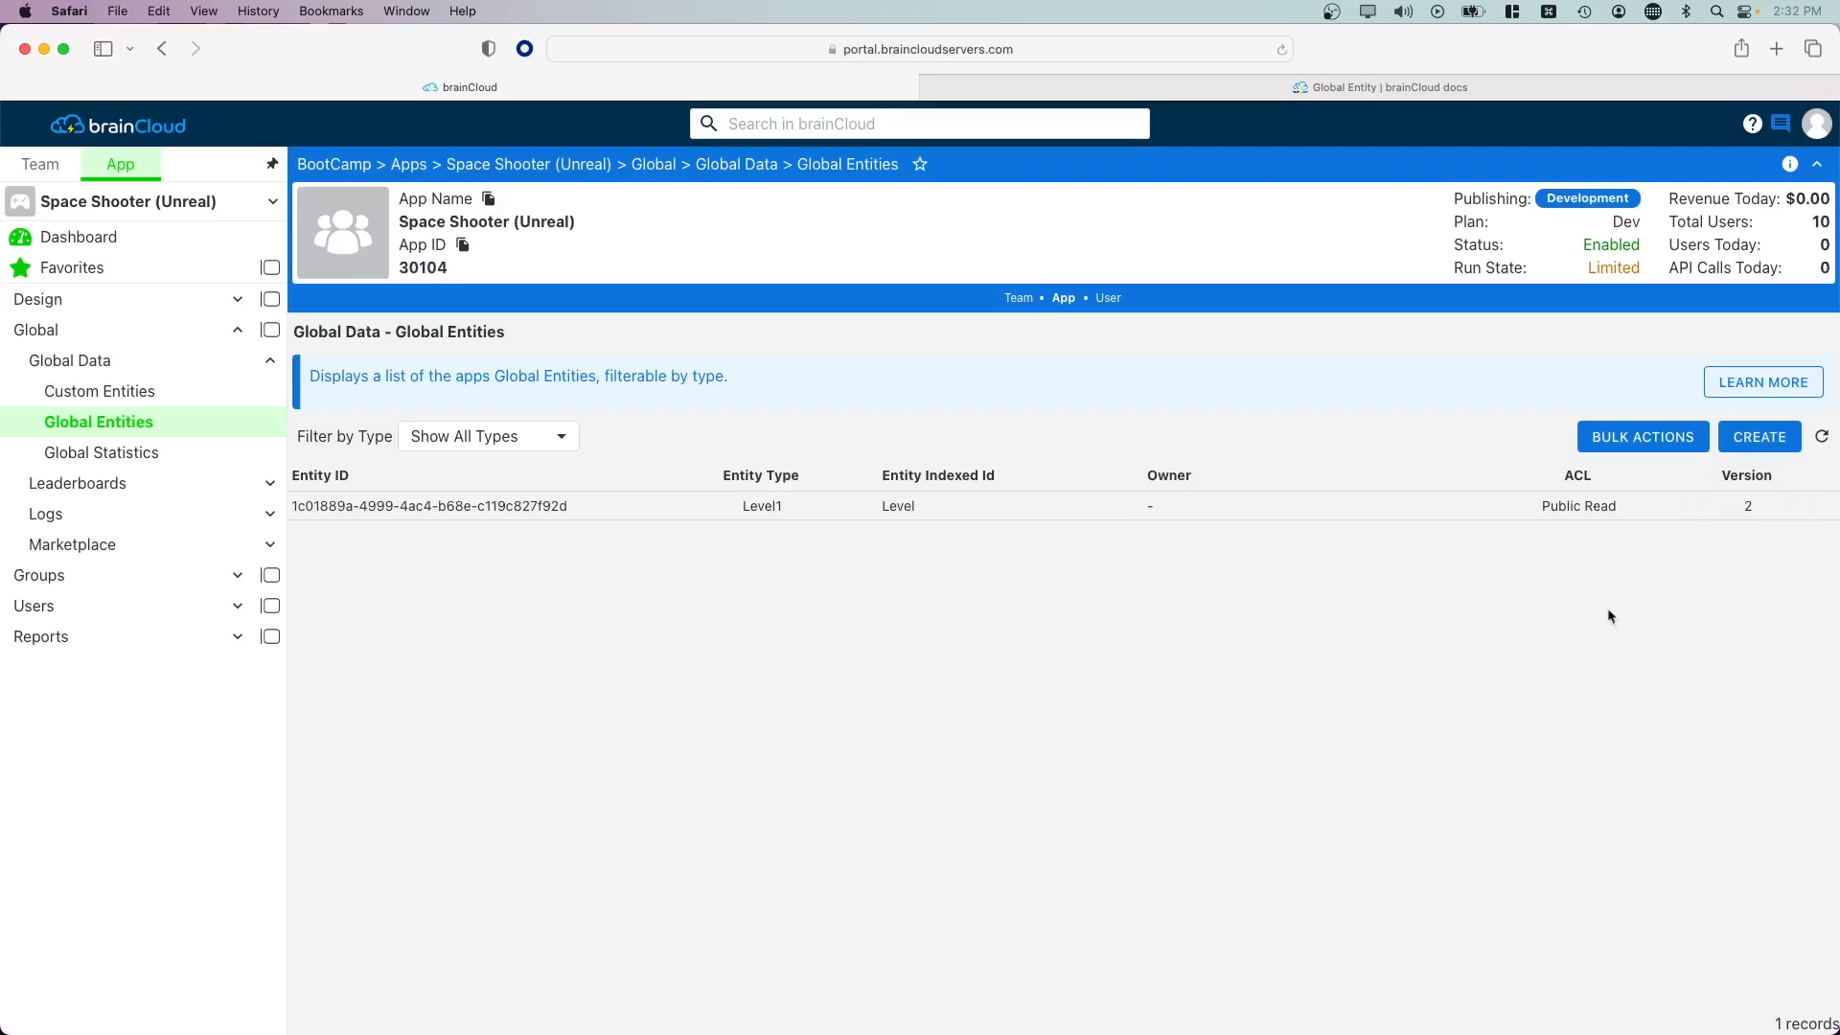
# Clone the Level1 entity and set the clone's entity type to Level2
pyautogui.click(1659, 499)
pyautogui.click(1796, 522)
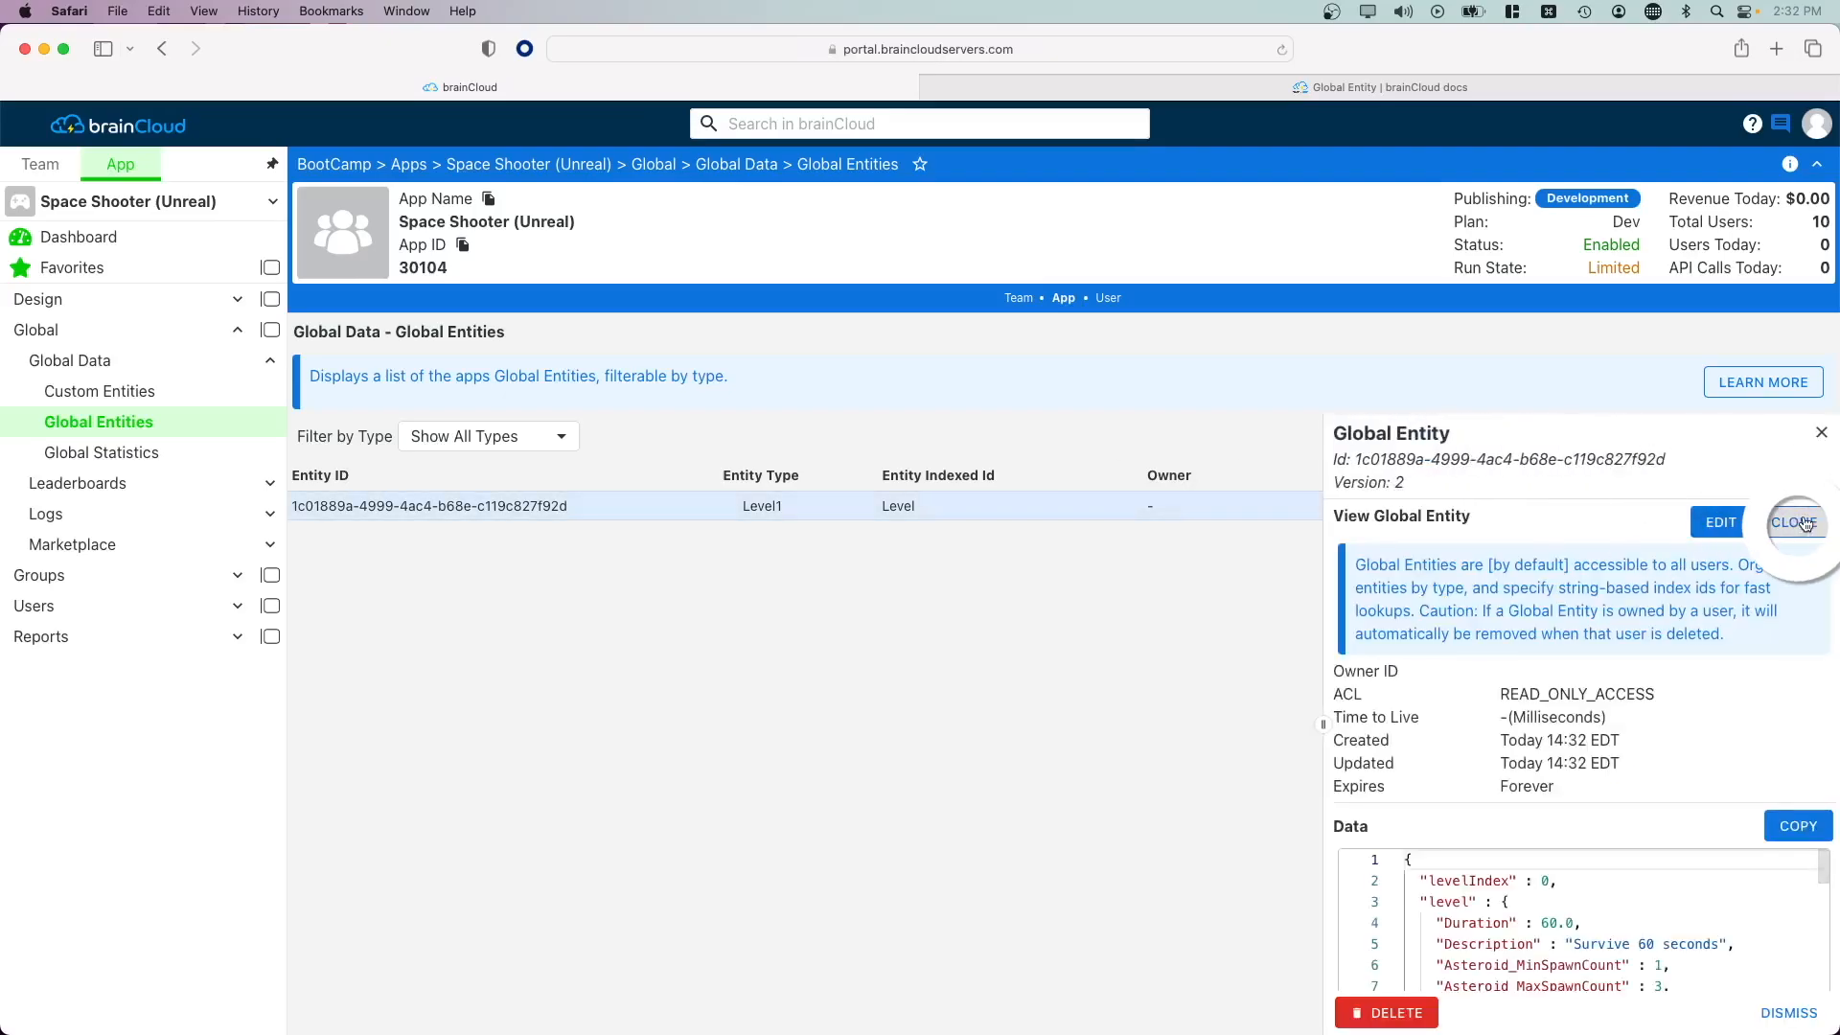
pyautogui.click(530, 329)
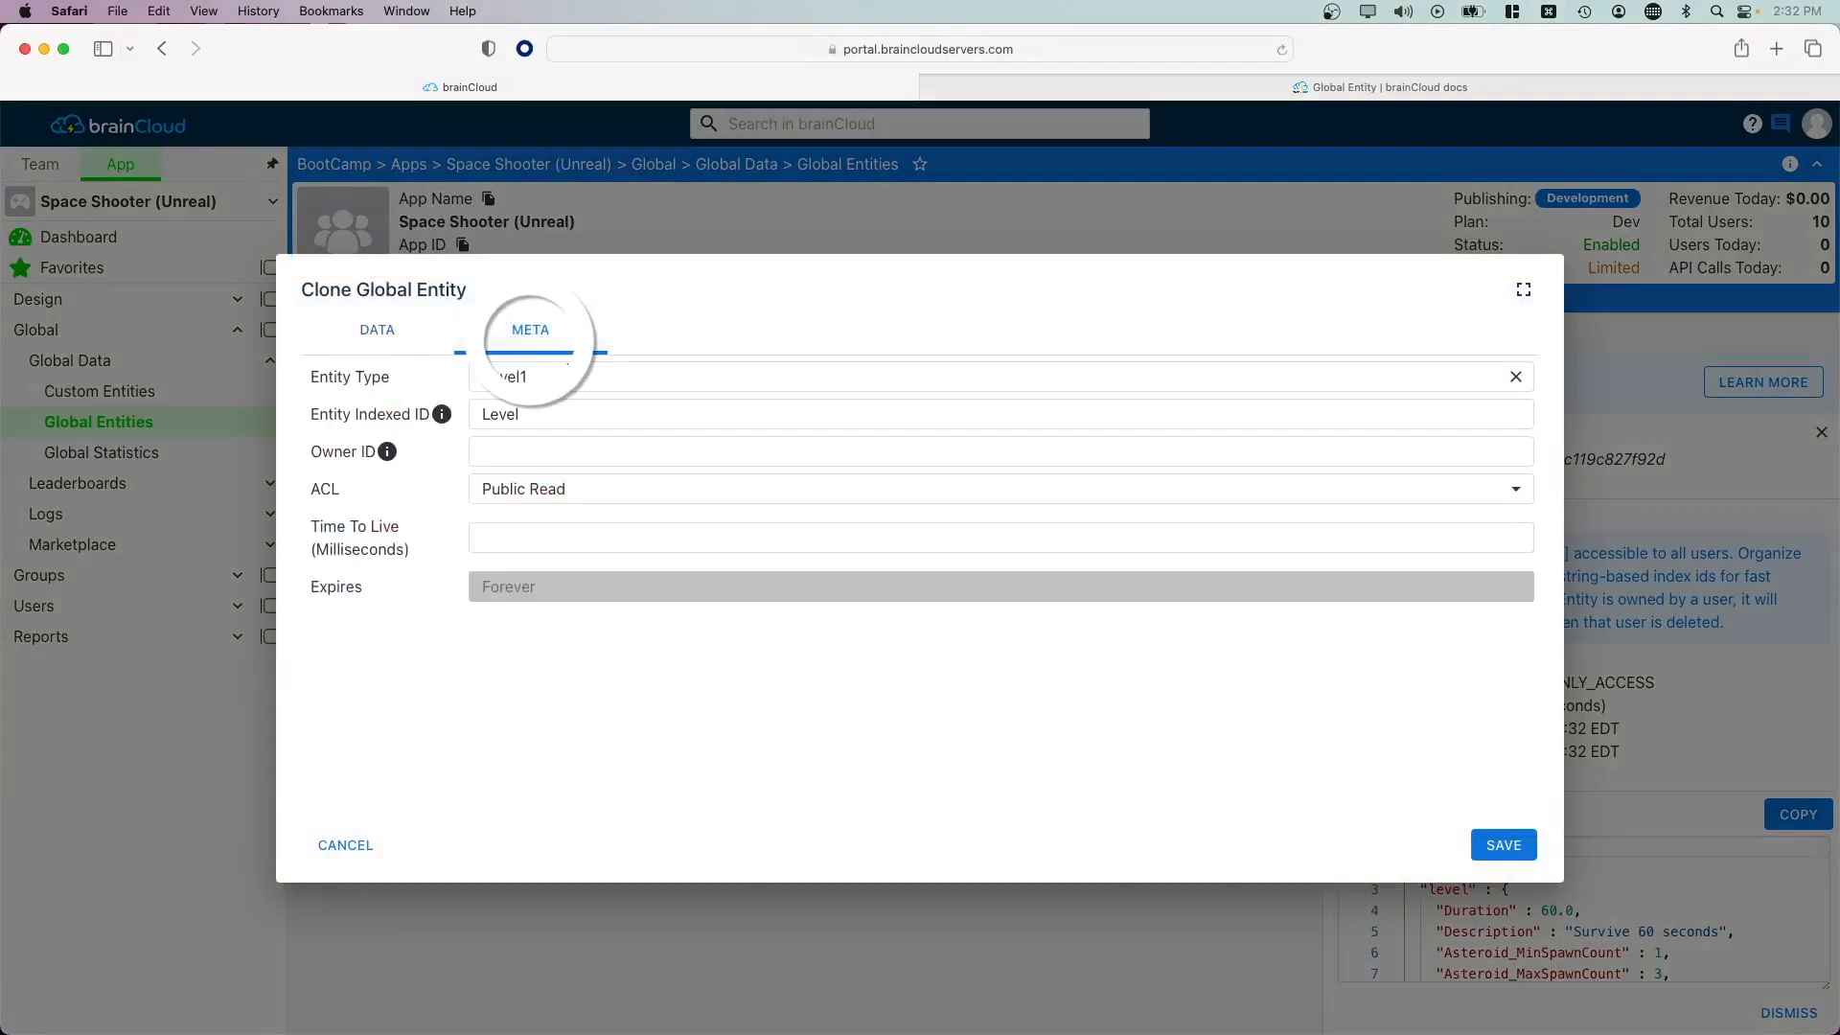
pyautogui.click(571, 374)
pyautogui.press('BackSpace')
pyautogui.write('2')
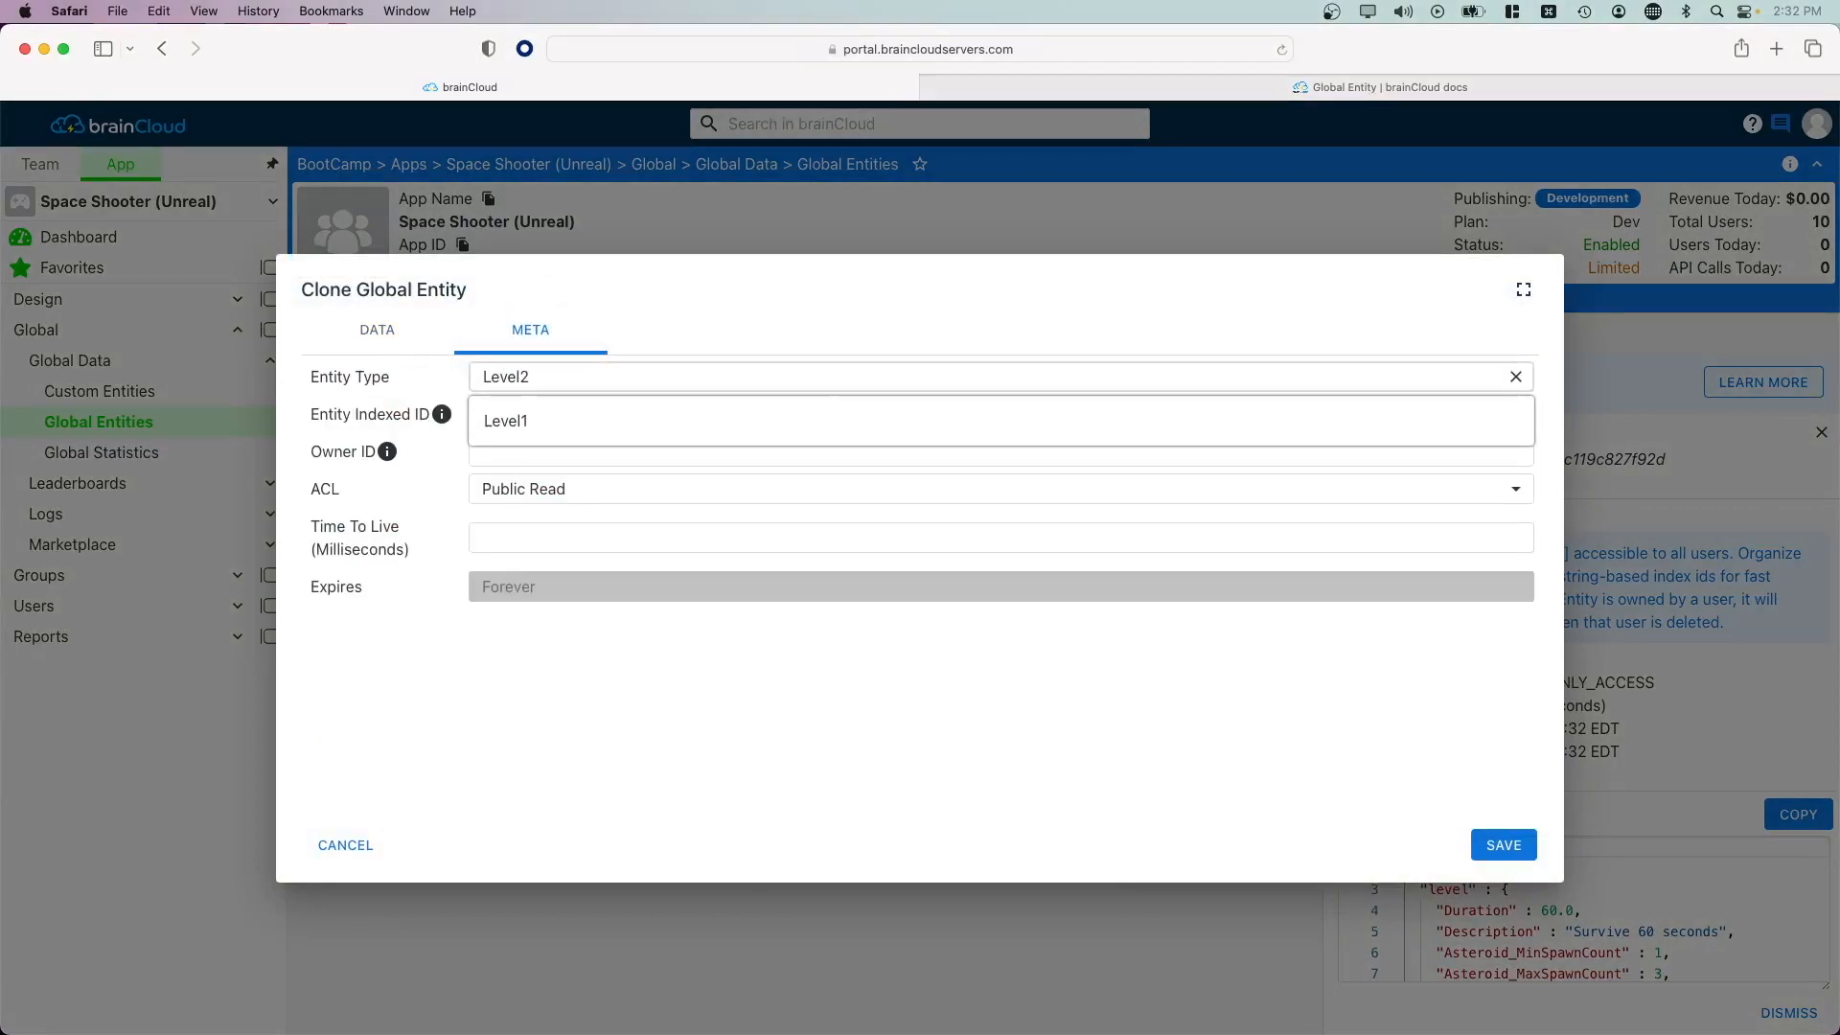
# Set the clone's levelIndex to 1, Duration to 90.0 and Description to "Survive 90 seconds"
pyautogui.click(412, 332)
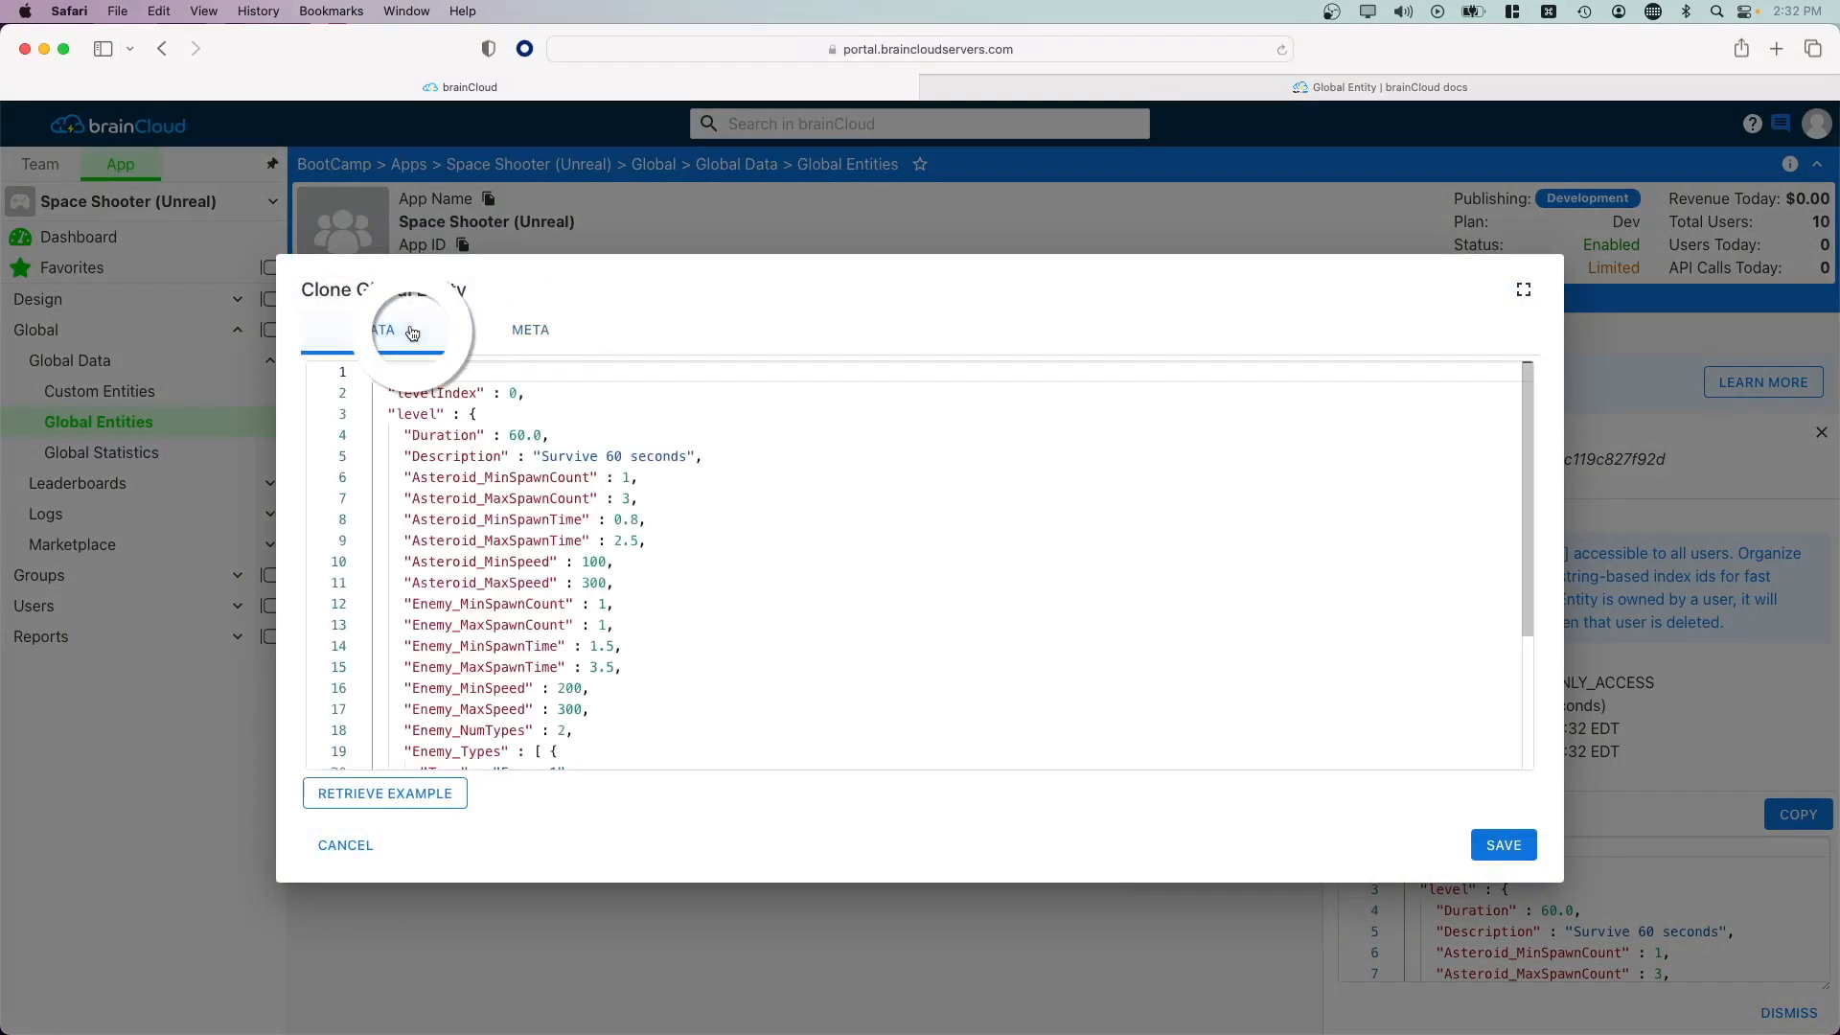
pyautogui.click(518, 394)
pyautogui.press('BackSpace')
pyautogui.write('1')
pyautogui.moveTo(510, 436); pyautogui.dragTo(518, 436)
pyautogui.write('9')
pyautogui.doubleClick(614, 457)
pyautogui.write('90')
# Set the clone's Asteroid_MinSpawnCount to 2 and Asteroid_MaxSpawnCount to 4
pyautogui.doubleClick(628, 478)
pyautogui.write('2')
pyautogui.click(630, 499)
pyautogui.press('BackSpace')
pyautogui.write('4')
# Set the clone's Asteroid_MinSpawnTime to 0.6 and Asteroid_MaxSpawnTime to 2.1
pyautogui.press('Down')
pyautogui.press('Right')
pyautogui.press('BackSpace')
pyautogui.write('6')
pyautogui.press('Down')
pyautogui.press('BackSpace')
pyautogui.write('1')
# Set the clone's Asteroid_MinSpeed to 150 and Asteroid_MaxSpeed to 400
pyautogui.press('Down')
pyautogui.press('Left')
pyautogui.press('BackSpace')
pyautogui.press('BackSpace')
pyautogui.write('50')
pyautogui.press('Down')
pyautogui.press('Left')
pyautogui.press('Left')
pyautogui.press('BackSpace')
pyautogui.write('4')
# Set the clone's Enemy_MaxSpawnCount to 3
pyautogui.press('Down')
pyautogui.press('Down')
pyautogui.press('Right')
pyautogui.press('BackSpace')
pyautogui.write('3')
# Set the clone's Enemy_MinSpawnTime to 1.2 and Enemy_MaxSpawnTime to 3.0
pyautogui.press('Down')
pyautogui.press('Right')
pyautogui.press('BackSpace')
pyautogui.write('2')
pyautogui.press('Down')
pyautogui.press('BackSpace')
pyautogui.write('0')
# Set the clone's Enemy_MinSpeed to 300 and Enemy_MaxSpeed to 450
pyautogui.press('Down')
pyautogui.press('Left')
pyautogui.press('Left')
pyautogui.press('Left')
pyautogui.press('BackSpace')
pyautogui.write('3')
pyautogui.press('Down')
pyautogui.press('Left')
pyautogui.press('BackSpace')
pyautogui.write('4')
pyautogui.press('Right')
pyautogui.press('BackSpace')
pyautogui.write('5')
# Set the clone's Enemy_NumTypes to 4
pyautogui.scroll(-3, 920, 565)
pyautogui.press('Down')
pyautogui.press('Left')
pyautogui.press('BackSpace')
pyautogui.write('4')
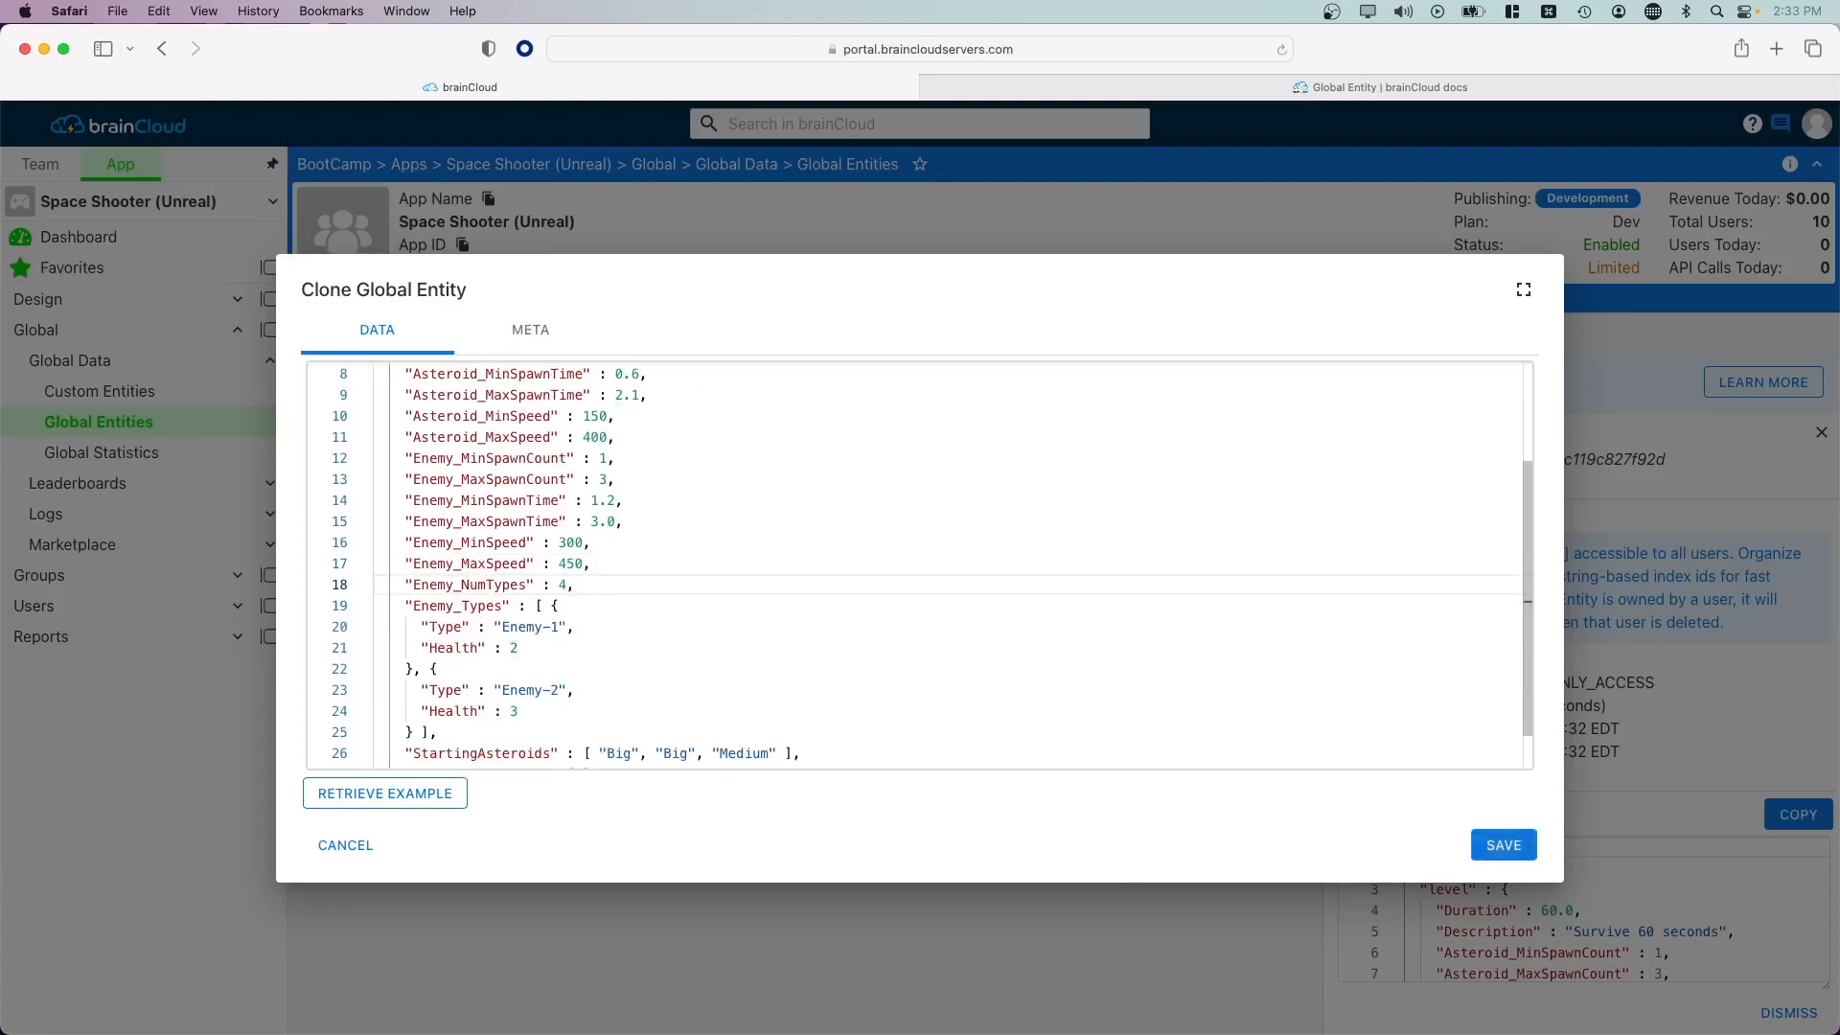
# Duplicate the Enemy-2 entry, including its leading comma, at the end of the Enemy_Types array
pyautogui.press('Down')
pyautogui.press('Down')
pyautogui.press('Down')
pyautogui.scroll(-1, 920, 566)
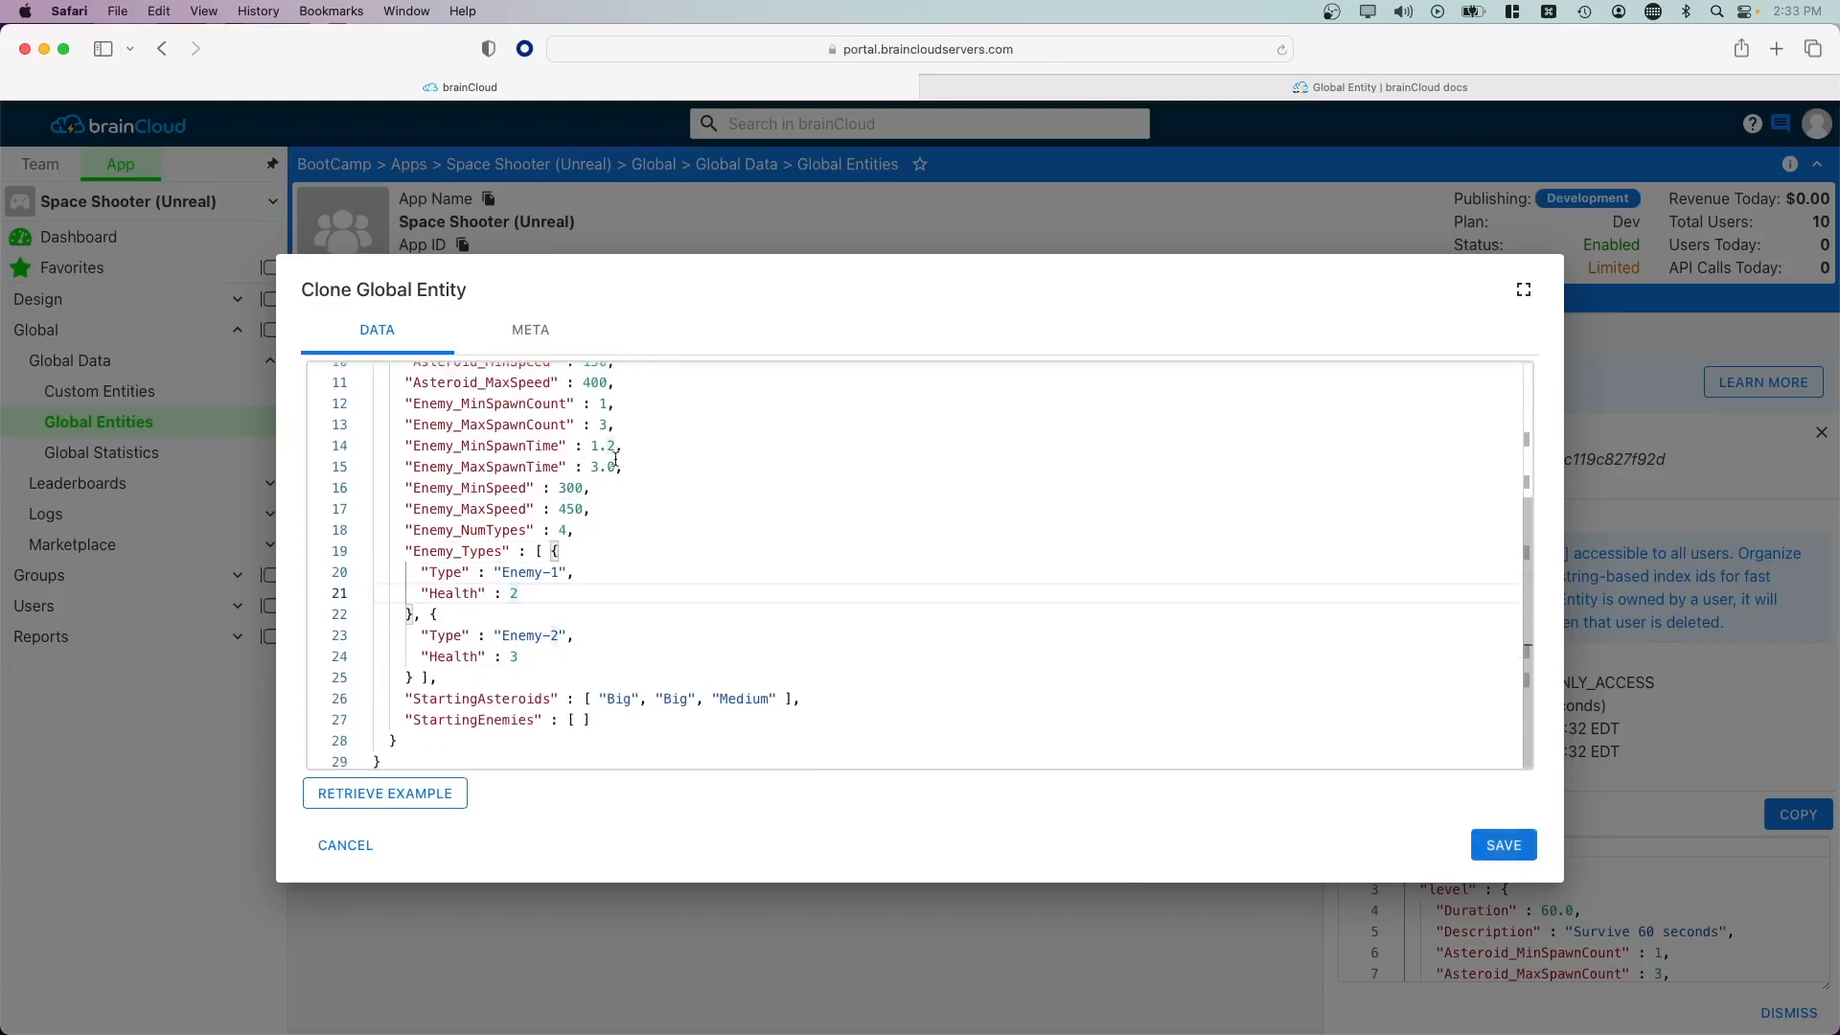
pyautogui.moveTo(412, 678); pyautogui.dragTo(416, 613)
pyautogui.press('cmd+c')
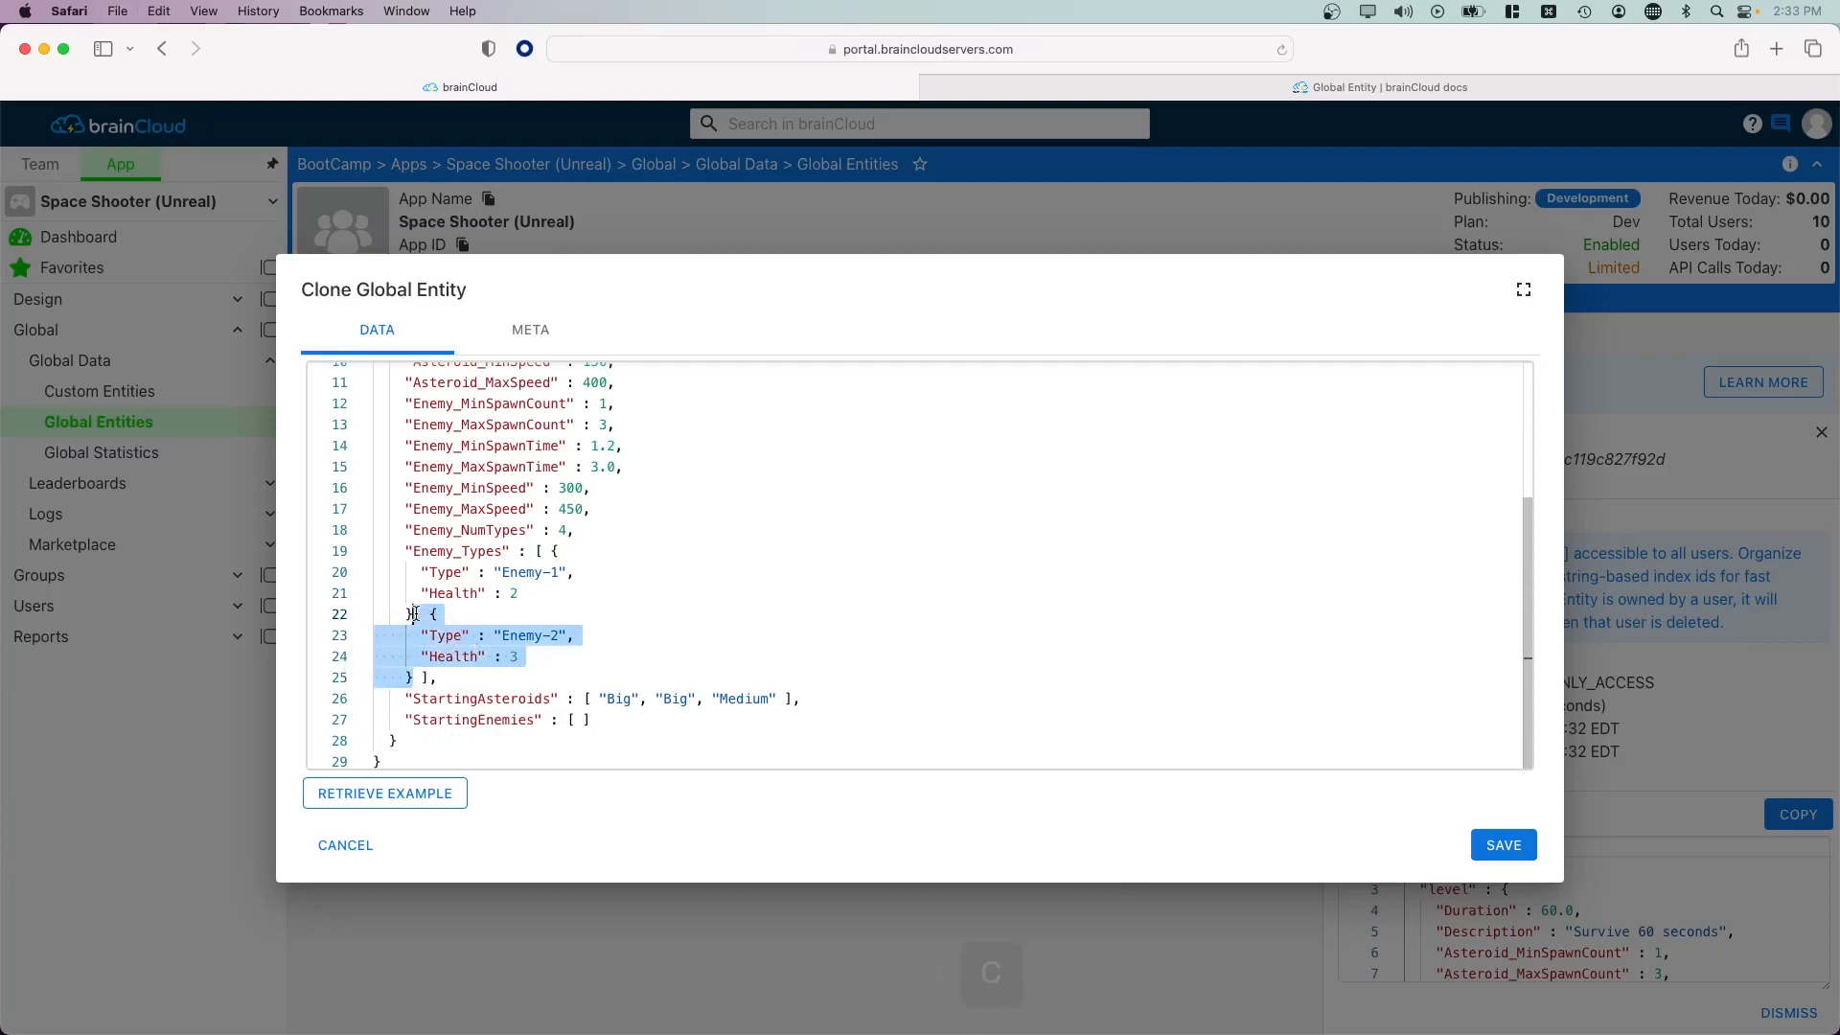
pyautogui.click(413, 699)
pyautogui.press('Up')
pyautogui.press('cmd+v')
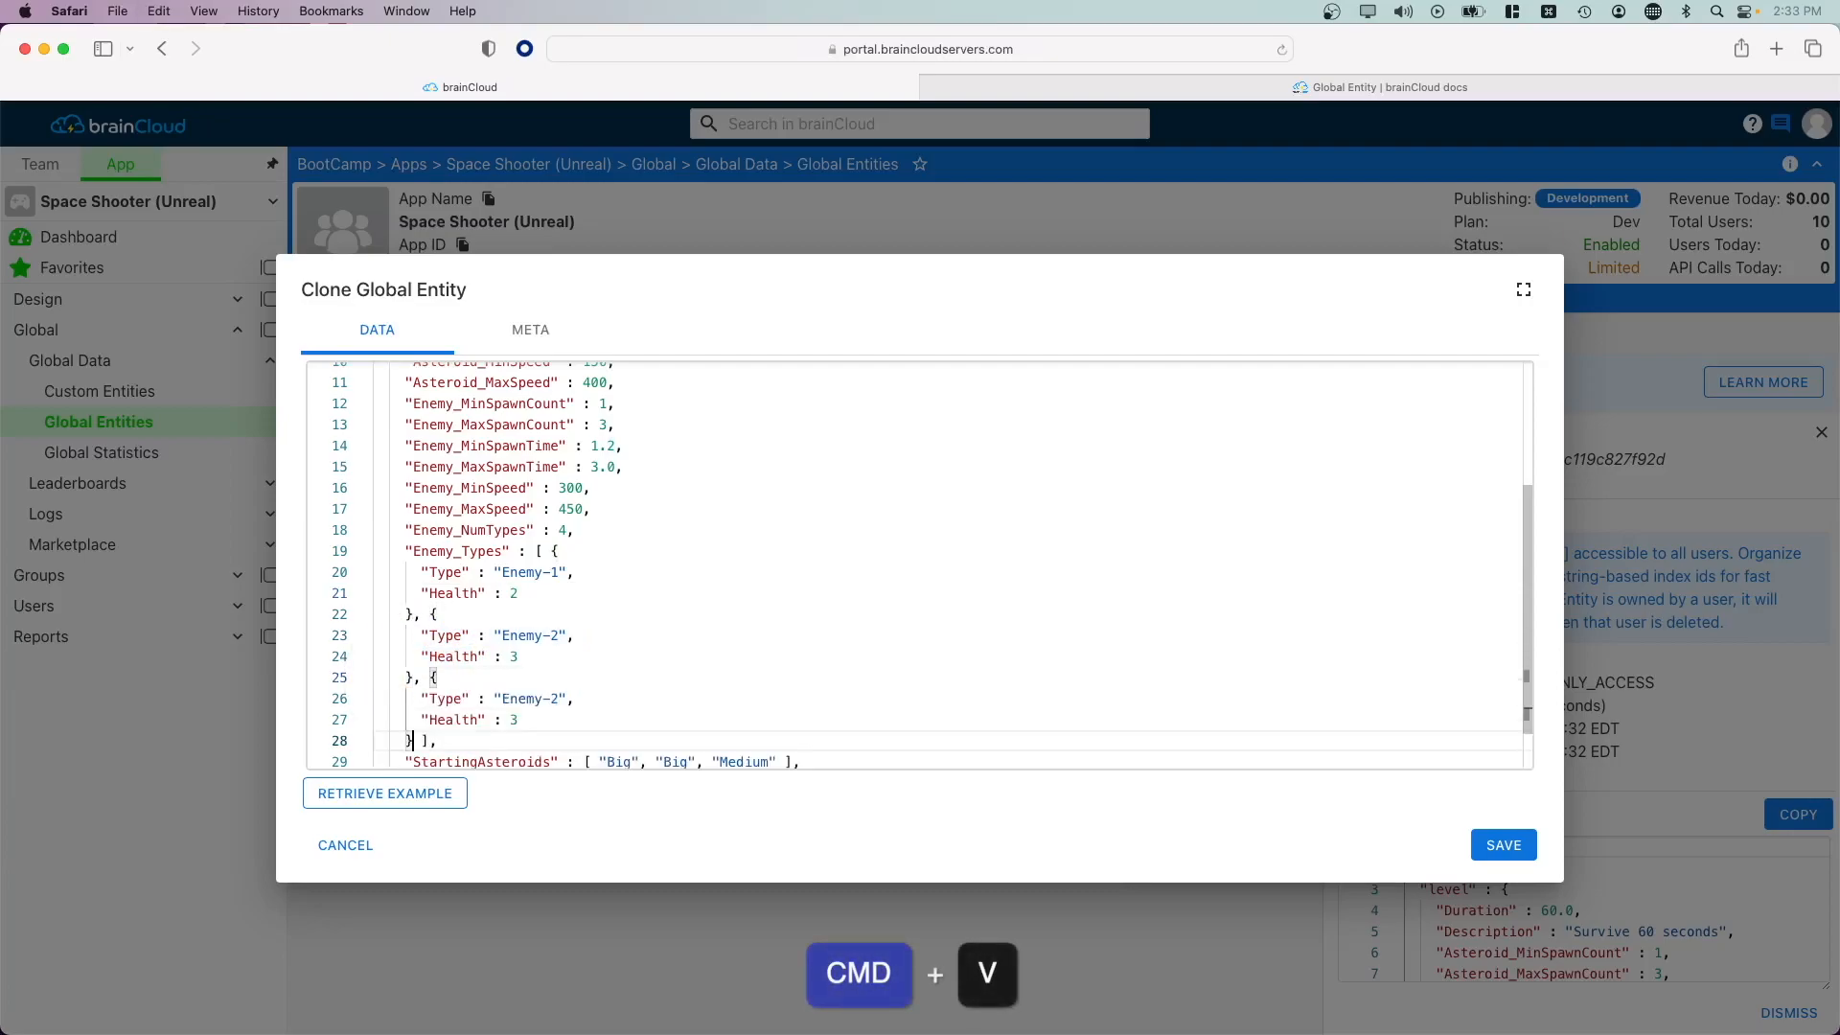
# Change the Type of the duplicated enemy entry to "Enemy-3"
pyautogui.scroll(-2, 920, 566)
pyautogui.click(453, 636)
pyautogui.press('Delete')
pyautogui.write('3')
# Insert another copy of the Enemy-2 entry after the Enemy-3 entry at the end of the Enemy_Types array
pyautogui.click(437, 677)
pyautogui.press('Left')
pyautogui.press('Left')
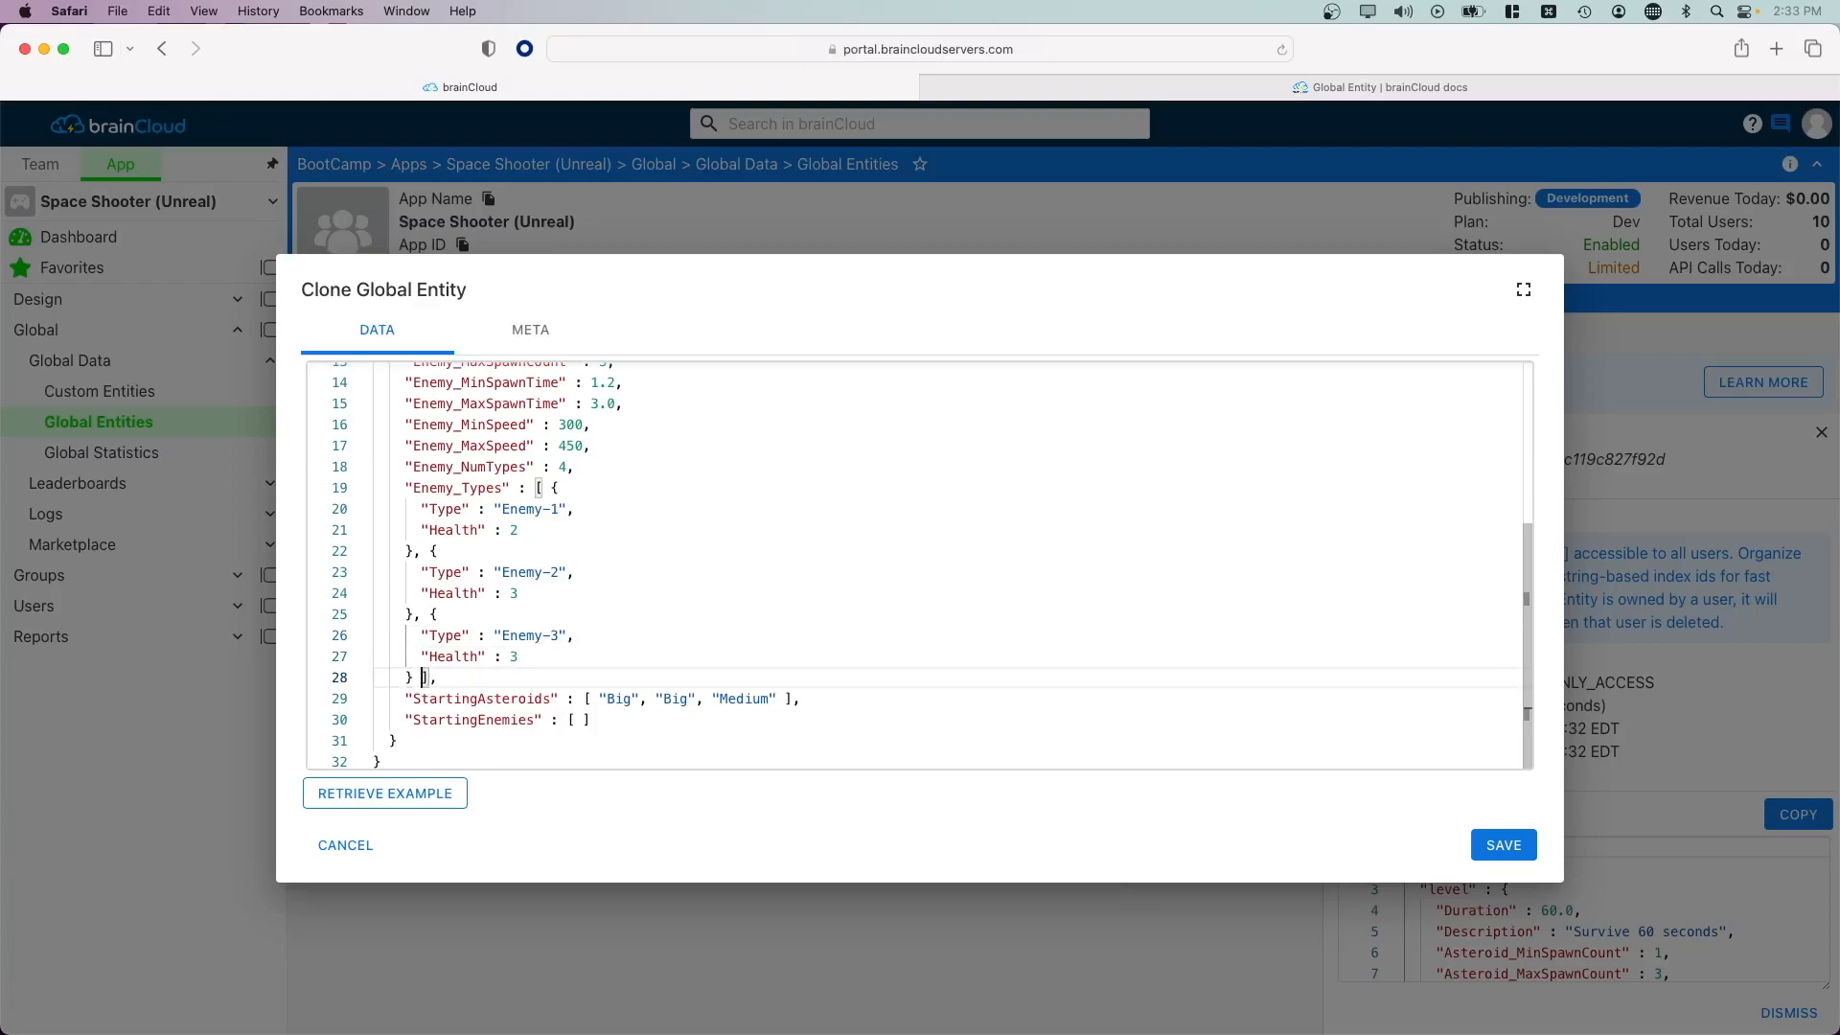
pyautogui.press('Left')
pyautogui.press('cmd+v')
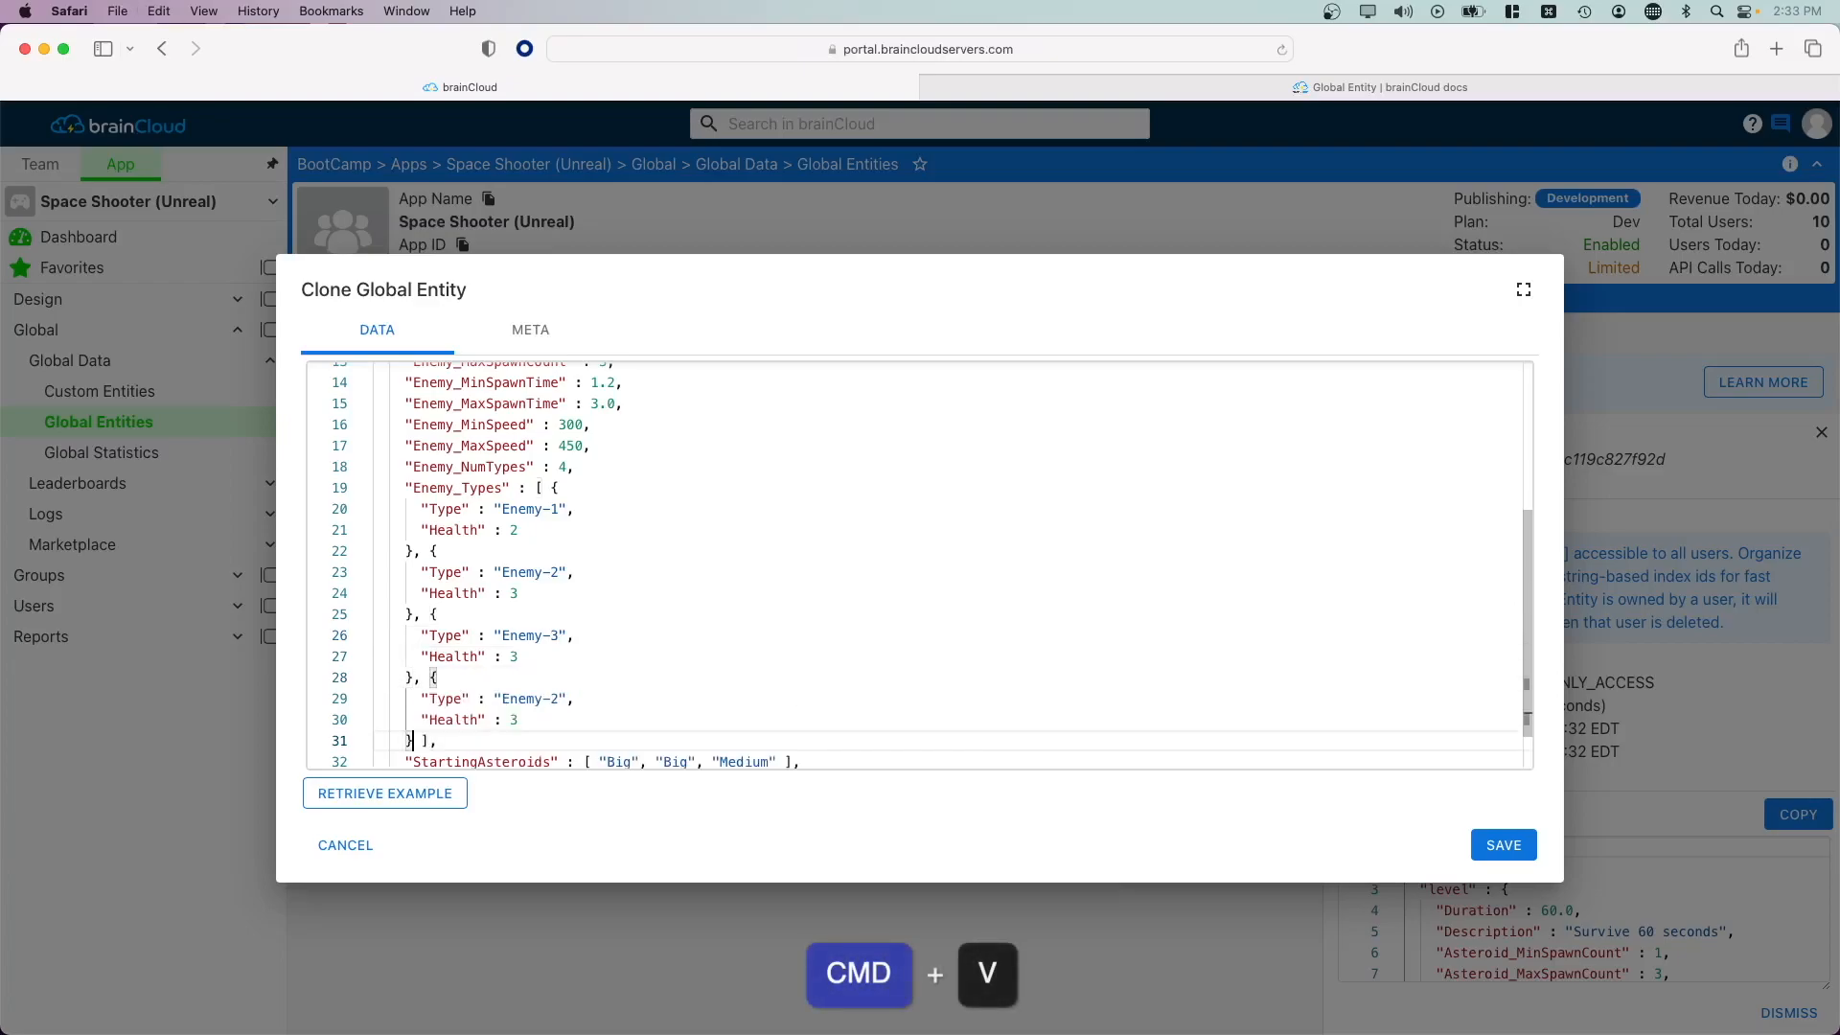
# Set the last enemy entry's Type to "Enemy-4" and its Health to 4
pyautogui.press('Up')
pyautogui.press('Up')
pyautogui.press('Right')
pyautogui.press('Right')
pyautogui.press('Right')
pyautogui.press('Right')
pyautogui.press('Right')
pyautogui.press('Right')
pyautogui.press('Right')
pyautogui.press('Right')
pyautogui.press('BackSpace')
pyautogui.write('4')
pyautogui.press('Down')
pyautogui.press('BackSpace')
pyautogui.write('4')
pyautogui.scroll(-1, 915, 565)
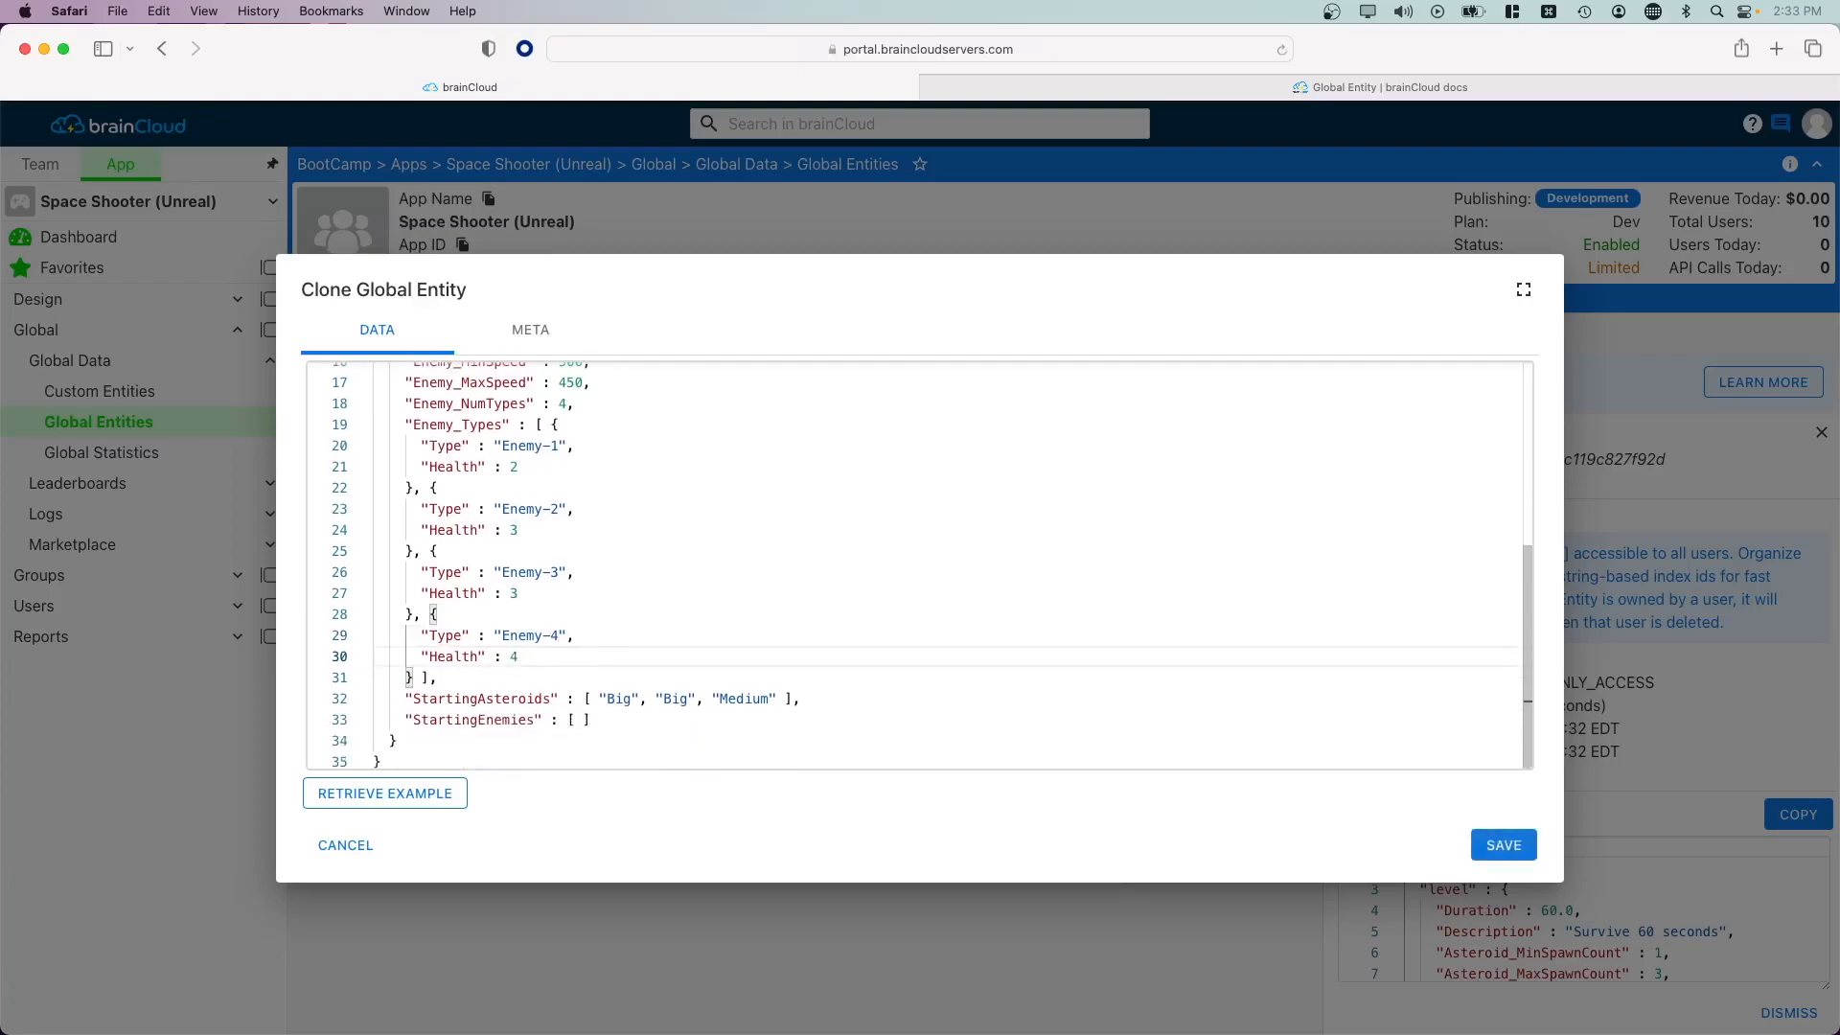
# Add one more "Big" and one more "Medium" to the clone's StartingAsteroids array
pyautogui.click(712, 699)
pyautogui.write(', "Big"')
pyautogui.press('Right')
pyautogui.press('Right')
pyautogui.press('Right')
pyautogui.press('Right')
pyautogui.press('Right')
pyautogui.press('Right')
pyautogui.press('Right')
pyautogui.write(', "Medium"')
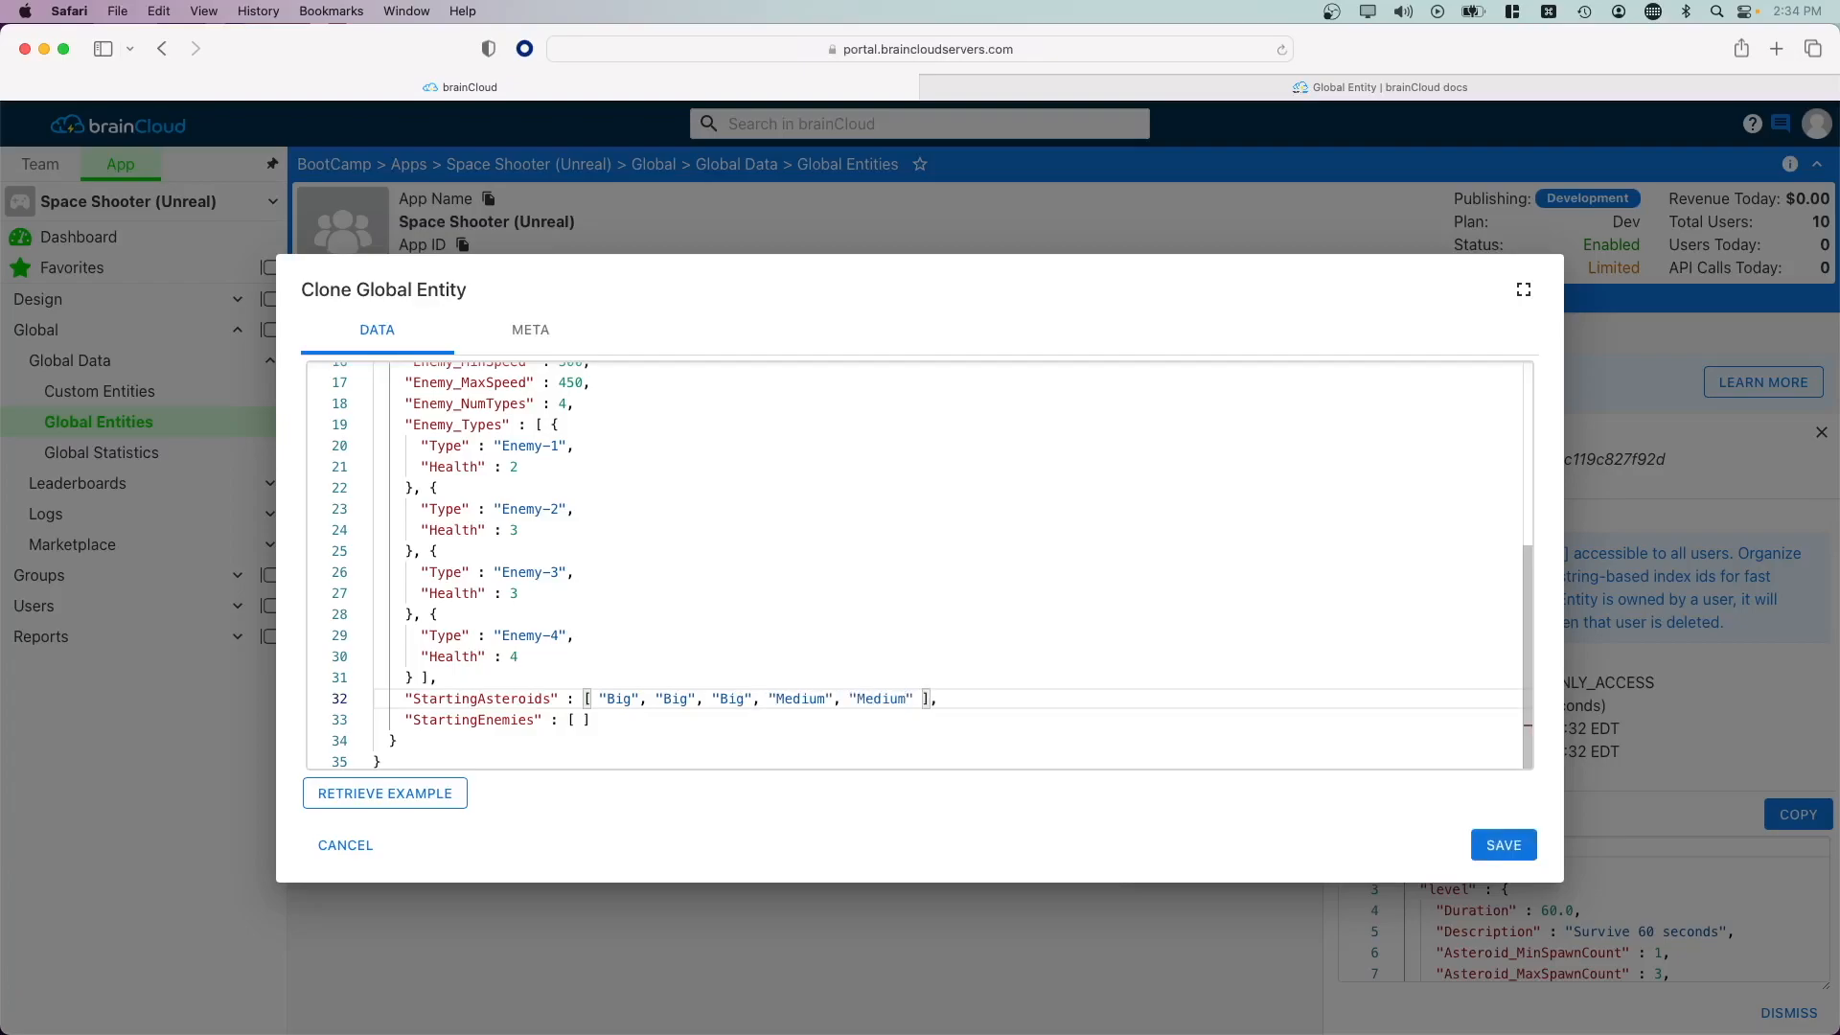
# Fill the StartingEnemies array with "Enemy-1" and "Enemy-2", and save the Level2 entity
pyautogui.press('Down')
pyautogui.press('Left')
pyautogui.write('"Enemy-1",')
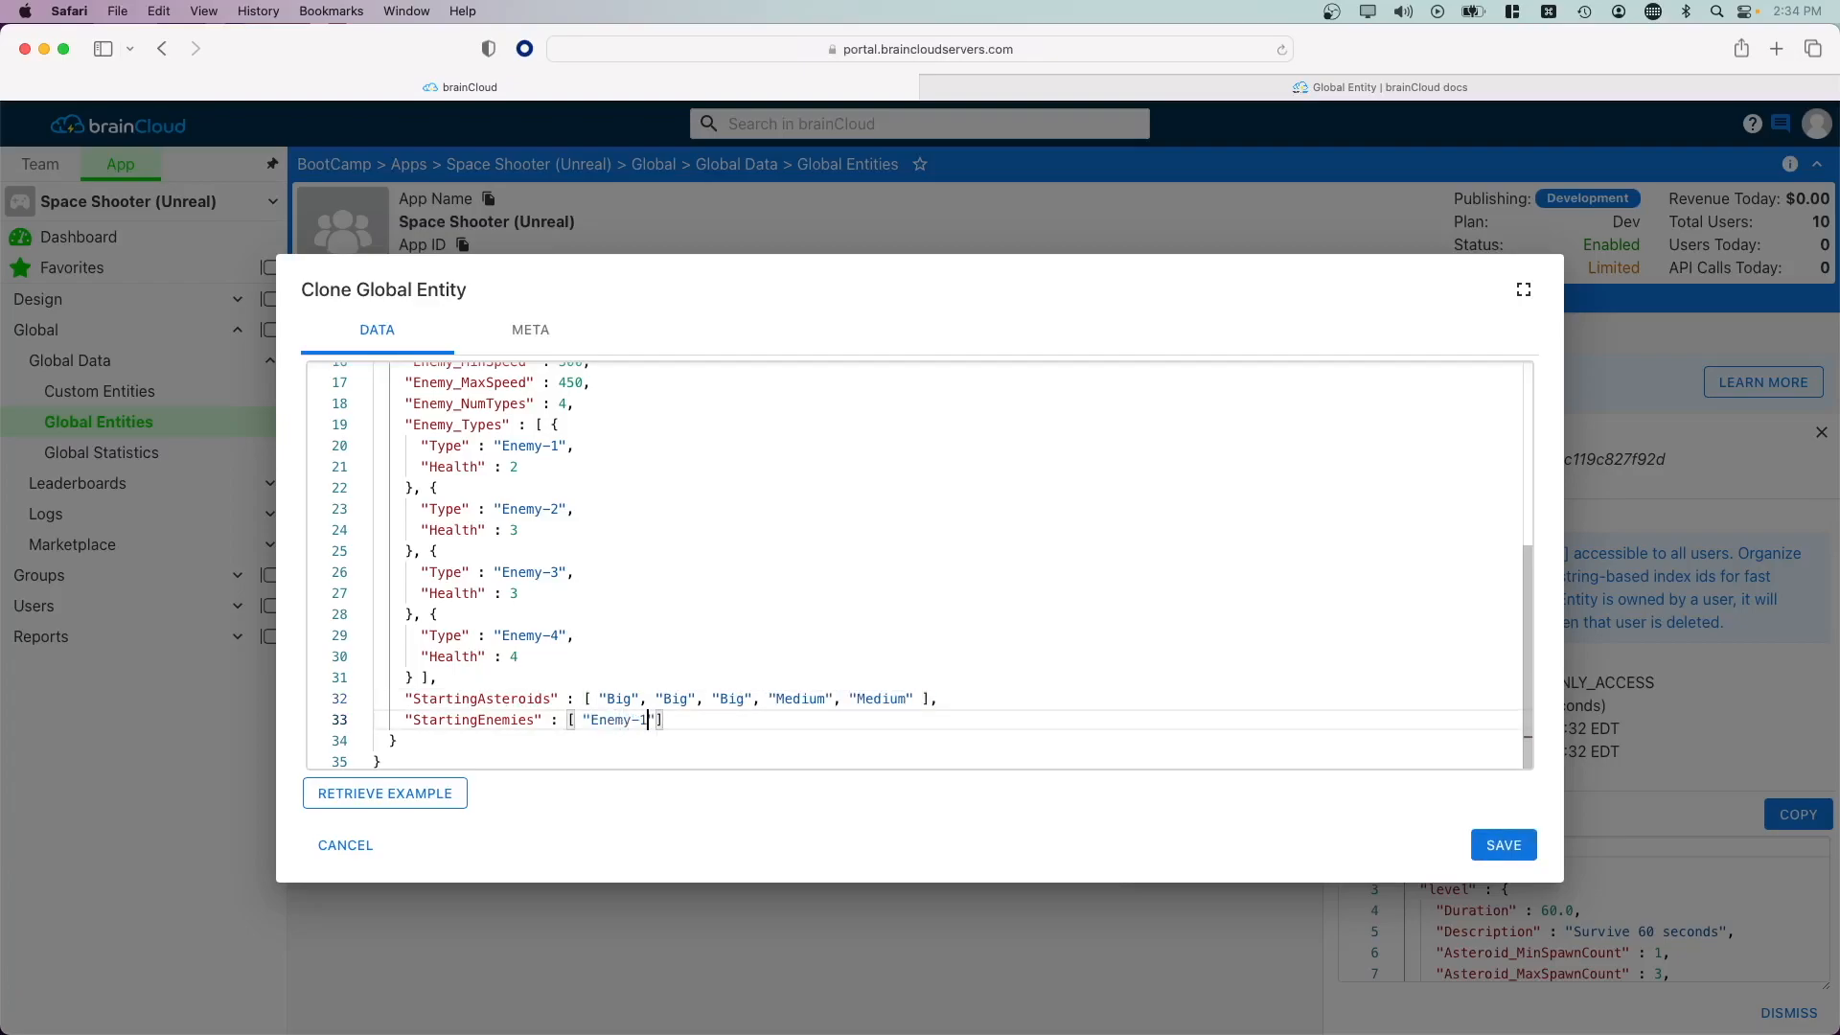
pyautogui.write(' "Enemy-2"')
pyautogui.click(1503, 845)
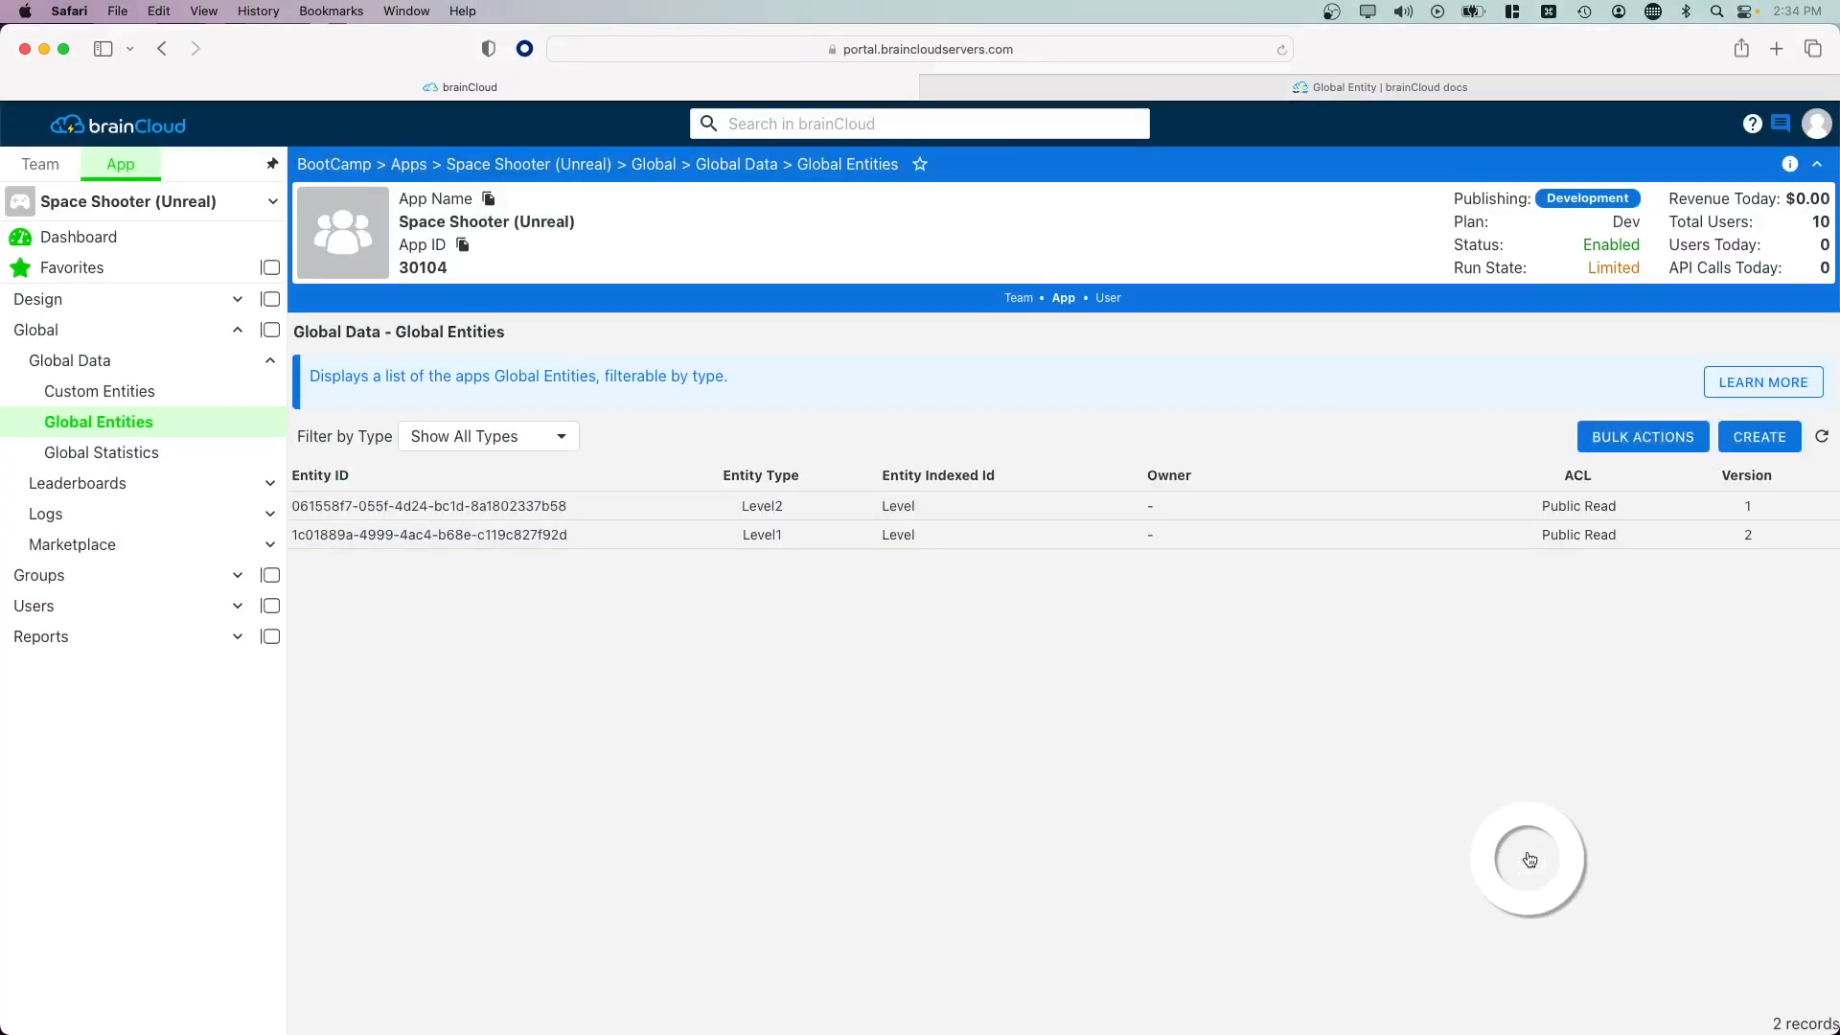
# Clone the Level2 global entity and set the clone's Entity Type to Level3
pyautogui.click(1282, 512)
pyautogui.click(1780, 533)
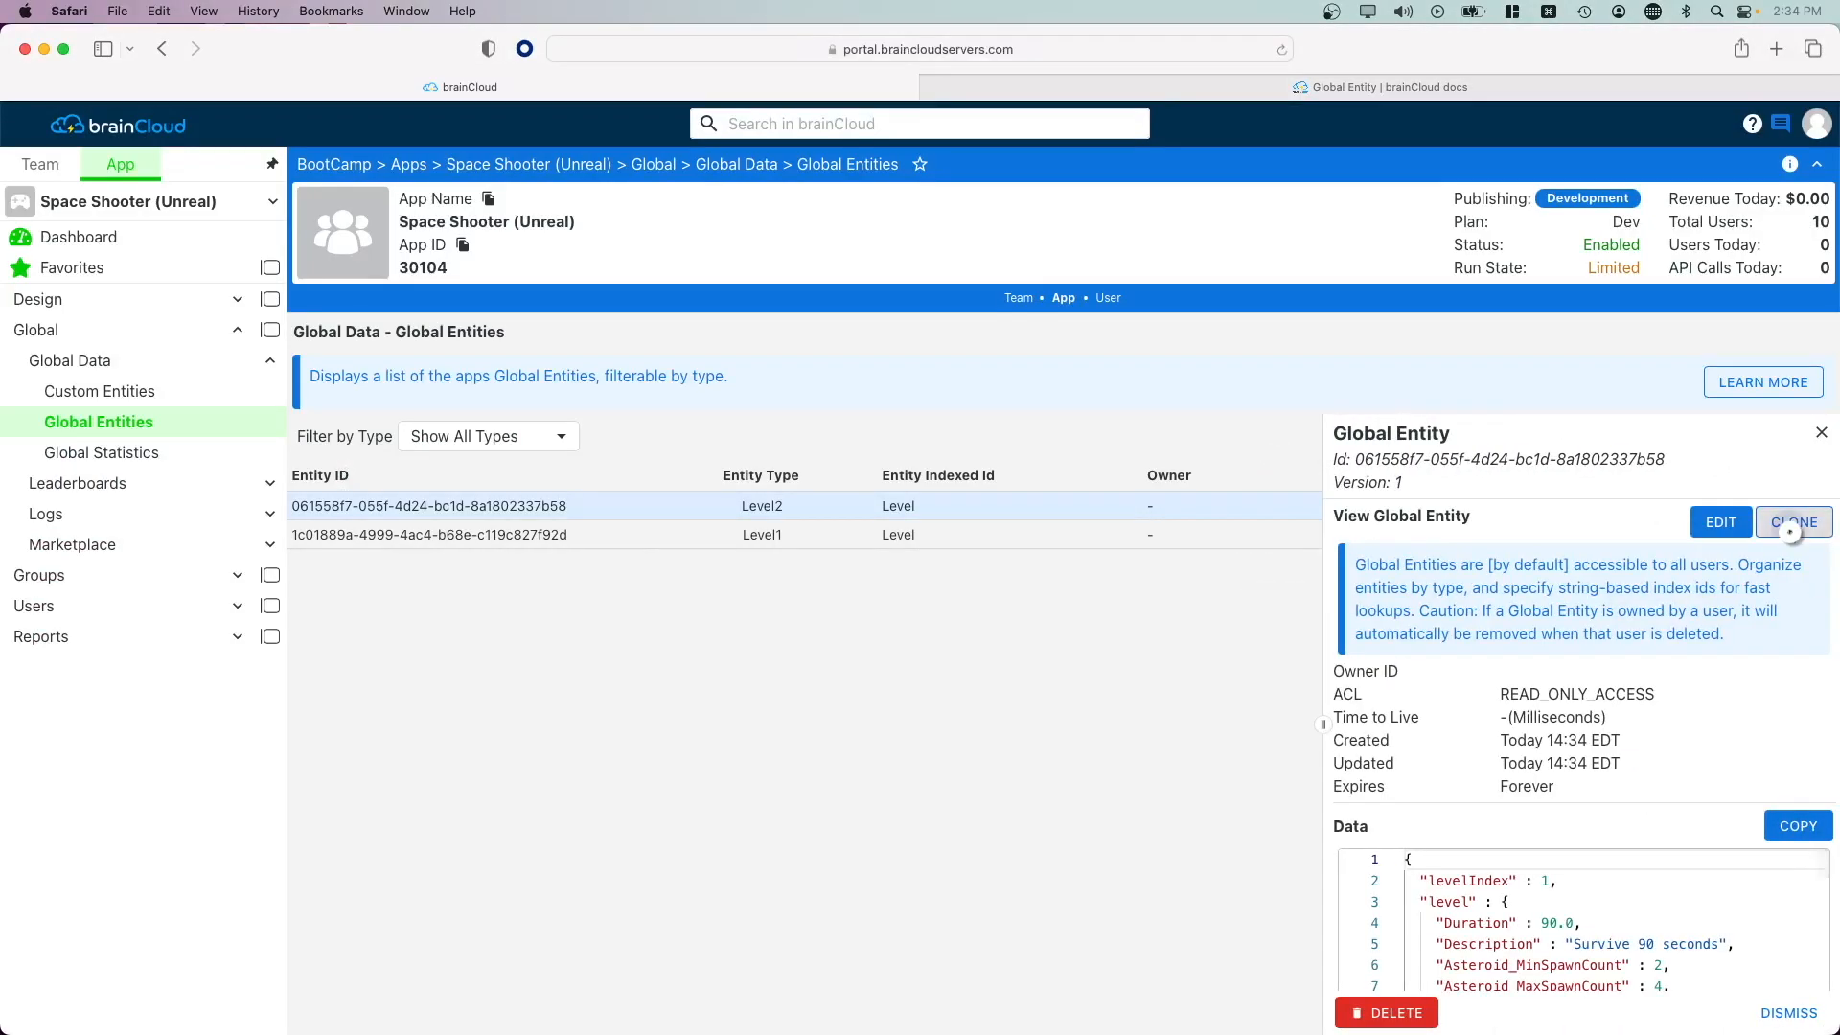
pyautogui.click(490, 340)
pyautogui.click(537, 382)
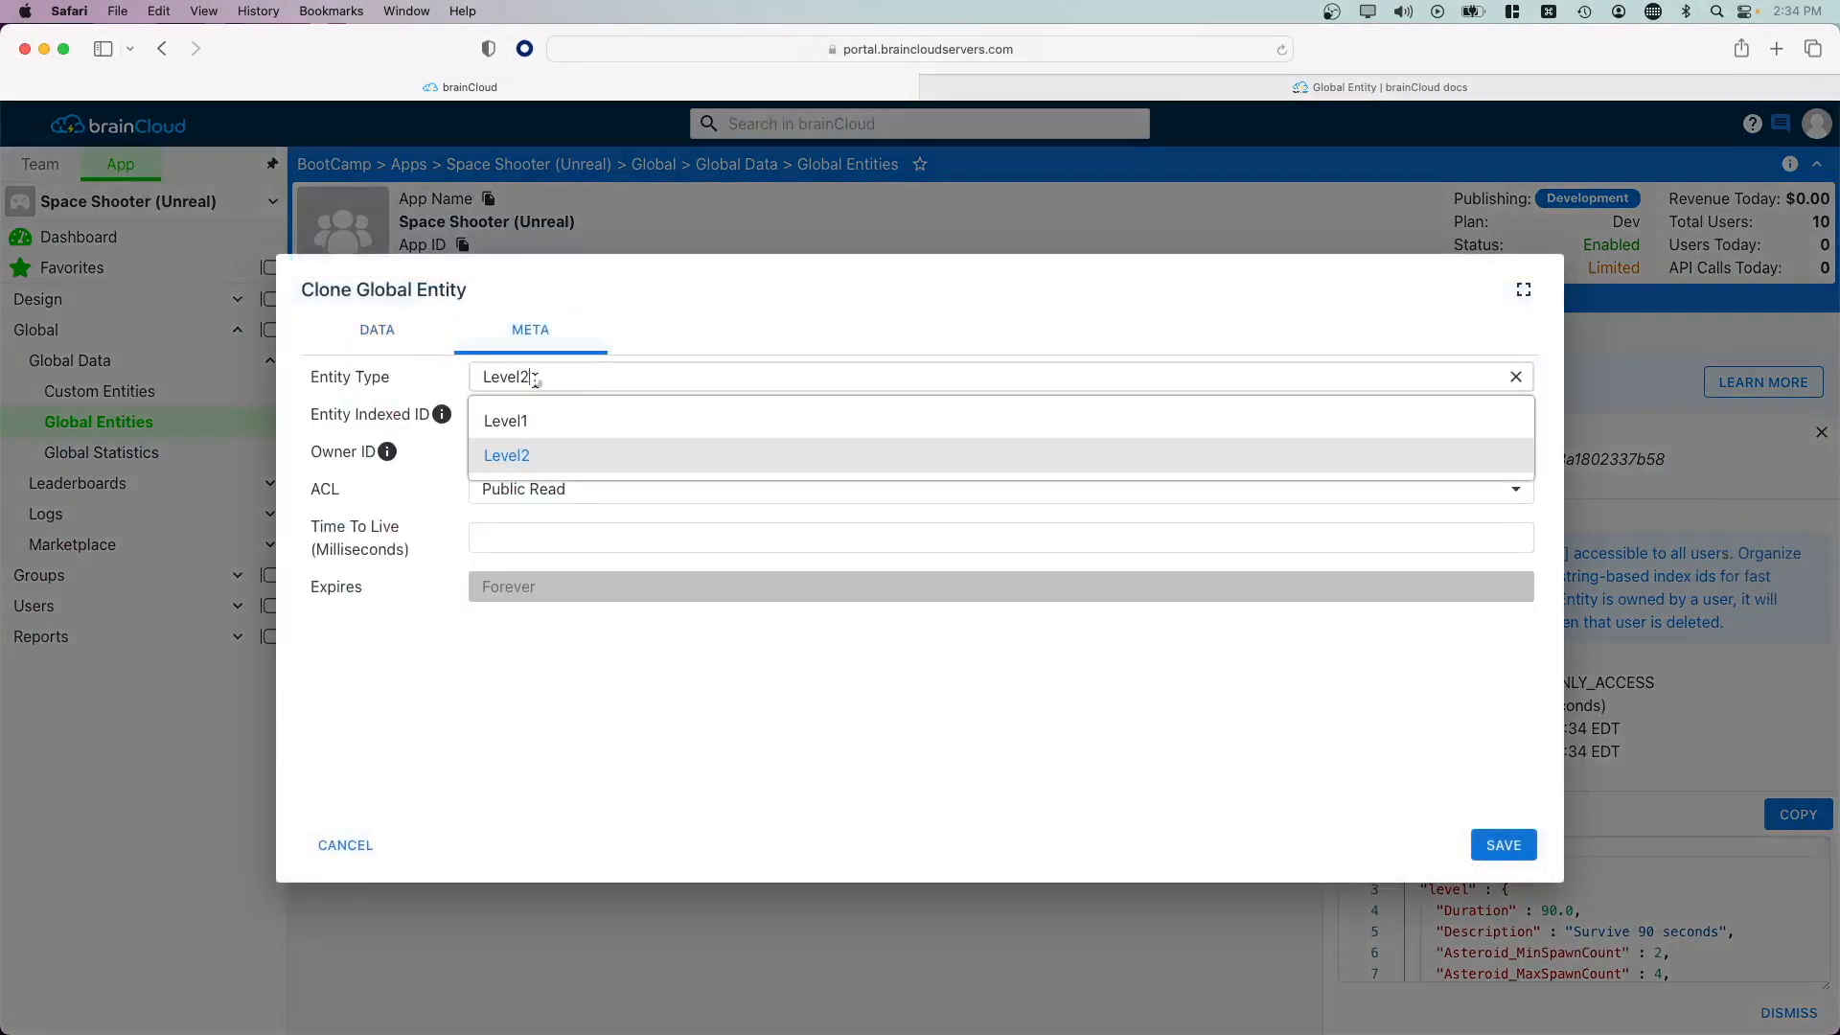
pyautogui.press('BackSpace')
pyautogui.write('3')
# In the Level3 data, set levelIndex to 2, Duration to 120.0 and Description to "Survive 120 seconds"
pyautogui.click(394, 350)
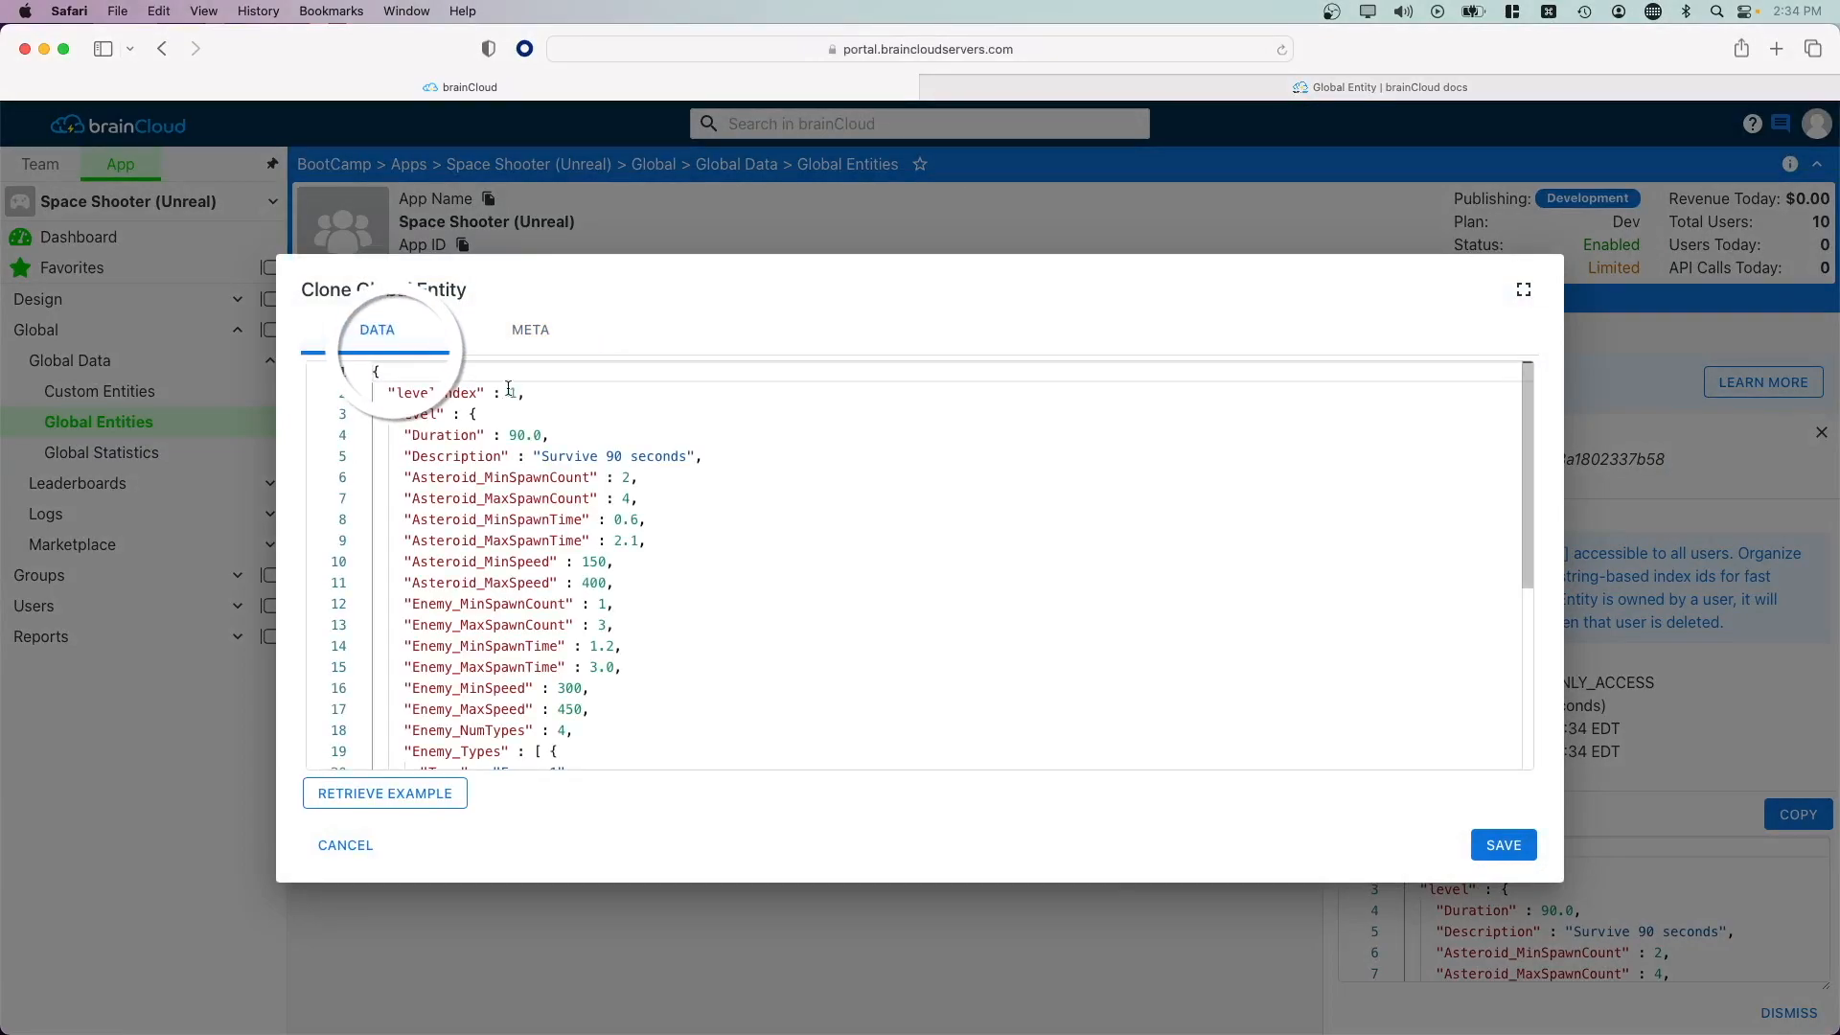
pyautogui.click(517, 394)
pyautogui.write('2')
pyautogui.click(559, 458)
pyautogui.write('2')
# Set the Level3 clone's Asteroid_MinSpawnCount to 3 and Asteroid_MaxSpawnCount to 5
pyautogui.press('Down')
pyautogui.press('Right')
pyautogui.press('BackSpace')
pyautogui.write('3')
pyautogui.press('Down')
pyautogui.press('BackSpace')
pyautogui.write('5')
# Set the Level3 clone's Asteroid_MinSpawnTime to 0.4 and Asteroid_MaxSpawnTime to 1.7
pyautogui.press('Down')
pyautogui.press('Right')
pyautogui.press('BackSpace')
pyautogui.write('4')
pyautogui.press('Down')
pyautogui.press('BackSpace')
pyautogui.press('BackSpace')
pyautogui.press('BackSpace')
pyautogui.write('1.7')
# Set the Level3 clone's Asteroid_MinSpeed to 200 and Asteroid_MaxSpeed to 500
pyautogui.press('Down')
pyautogui.press('Left')
pyautogui.press('BackSpace')
pyautogui.press('BackSpace')
pyautogui.press('BackSpace')
pyautogui.write('200')
pyautogui.press('Down')
pyautogui.press('Left')
pyautogui.press('Left')
pyautogui.press('BackSpace')
pyautogui.write('5')
# Set the Level3 clone's Enemy_MinSpawnCount to 2 and Enemy_MaxSpawnCount to 5
pyautogui.press('Down')
pyautogui.press('Right')
pyautogui.press('Right')
pyautogui.press('BackSpace')
pyautogui.write('2')
pyautogui.press('Down')
pyautogui.press('BackSpace')
pyautogui.write('5')
# Set the Level3 clone's Enemy_MinSpawnTime to 0.9 and Enemy_MaxSpawnTime to 2.5
pyautogui.press('Down')
pyautogui.press('Right')
pyautogui.press('BackSpace')
pyautogui.press('BackSpace')
pyautogui.press('BackSpace')
pyautogui.write('0.9')
pyautogui.press('Down')
pyautogui.press('BackSpace')
pyautogui.press('BackSpace')
pyautogui.press('BackSpace')
pyautogui.write('2.5')
# Set the Level3 clone's Enemy_MinSpeed to 400 and Enemy_MaxSpeed to 600
pyautogui.press('Down')
pyautogui.press('Left')
pyautogui.press('Left')
pyautogui.press('Left')
pyautogui.press('BackSpace')
pyautogui.write('4')
pyautogui.press('Down')
pyautogui.write('60')
# Set the Level3 clone's Enemy_NumTypes to 5
pyautogui.press('Down')
pyautogui.press('BackSpace')
pyautogui.write('5')
# Duplicate the Enemy-4 entry, including its leading comma, at the end of the Enemy_Types array
pyautogui.scroll(-5, 494, 473)
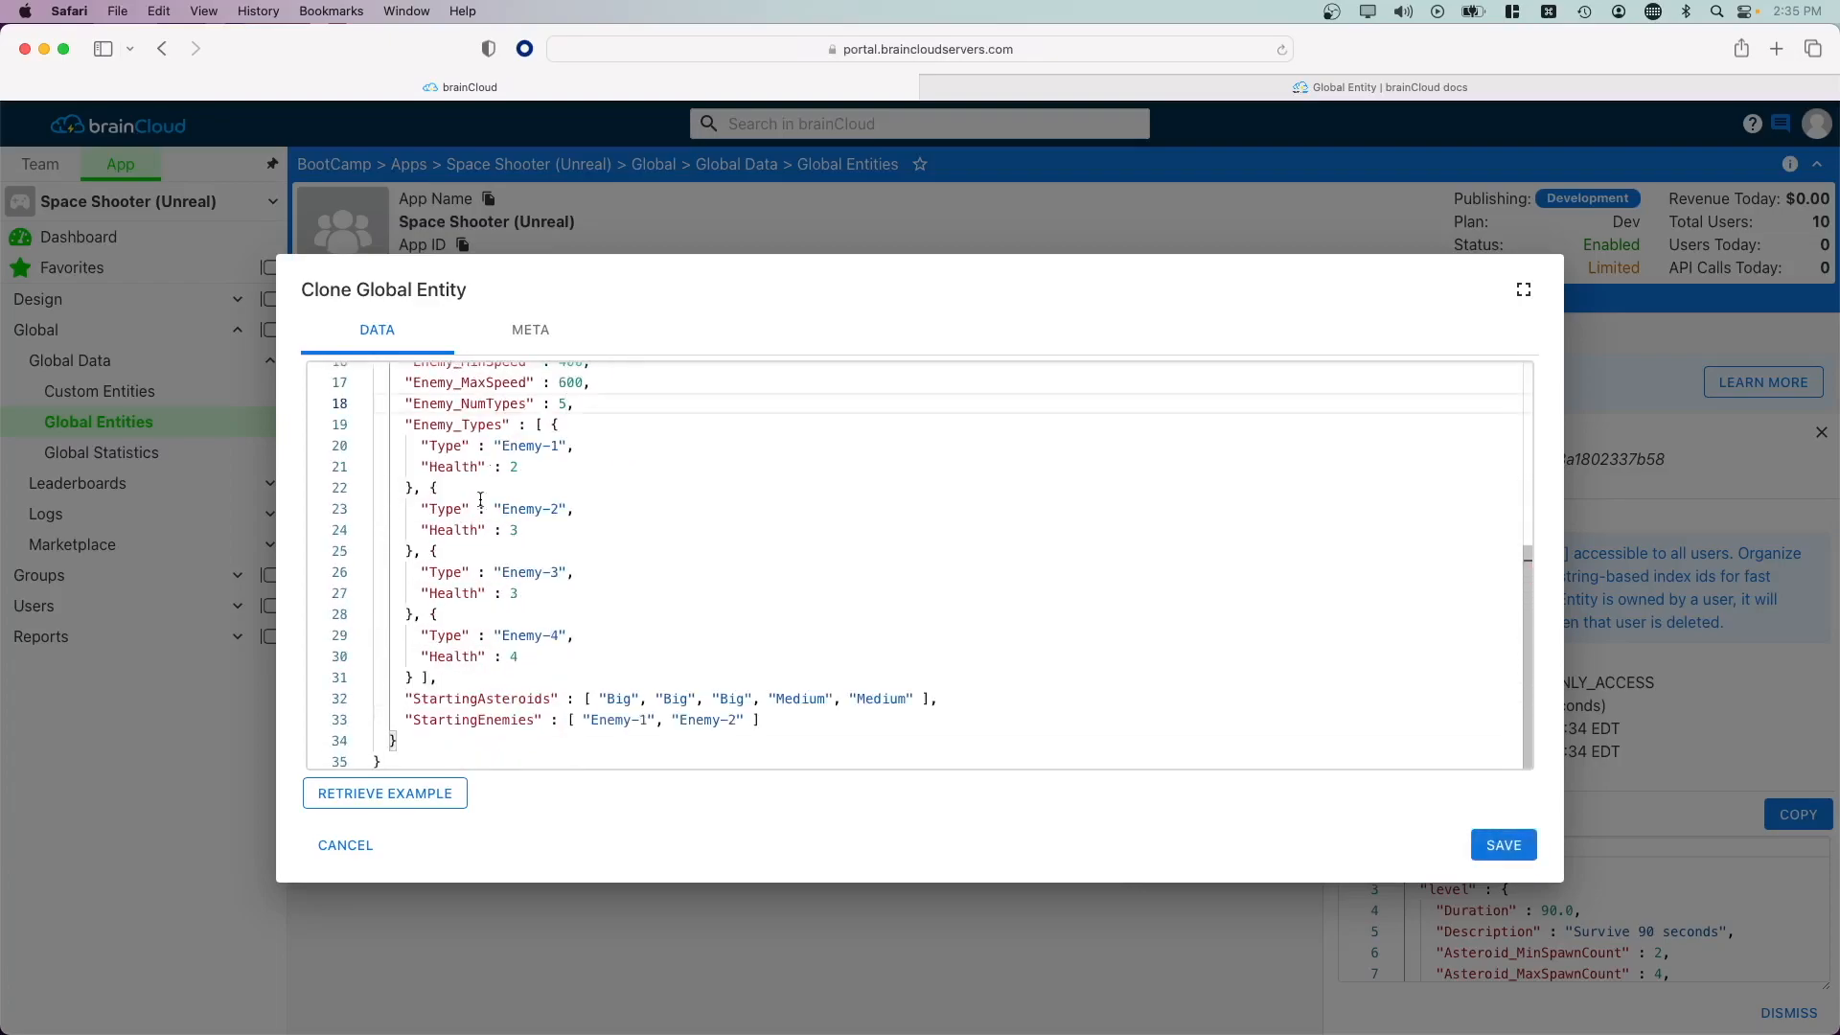
pyautogui.moveTo(411, 679); pyautogui.dragTo(413, 614)
pyautogui.press('cmd+c')
pyautogui.click(413, 677)
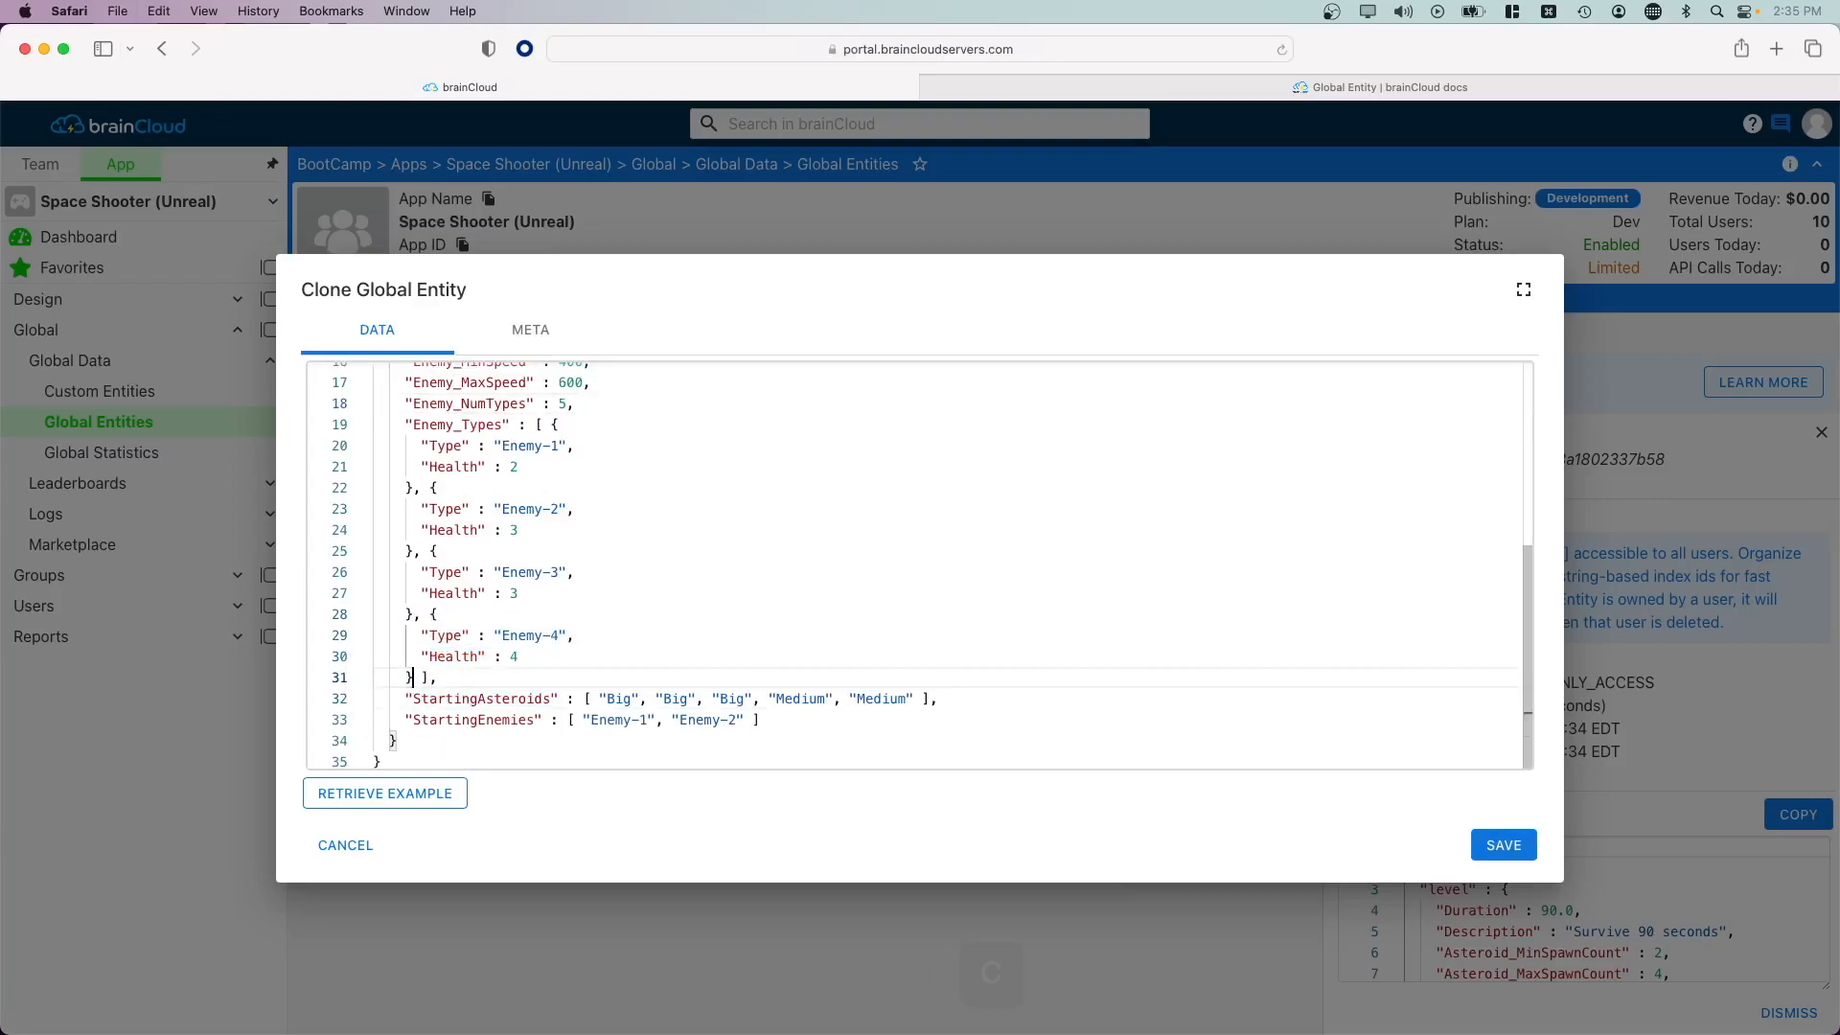
pyautogui.press('cmd+v')
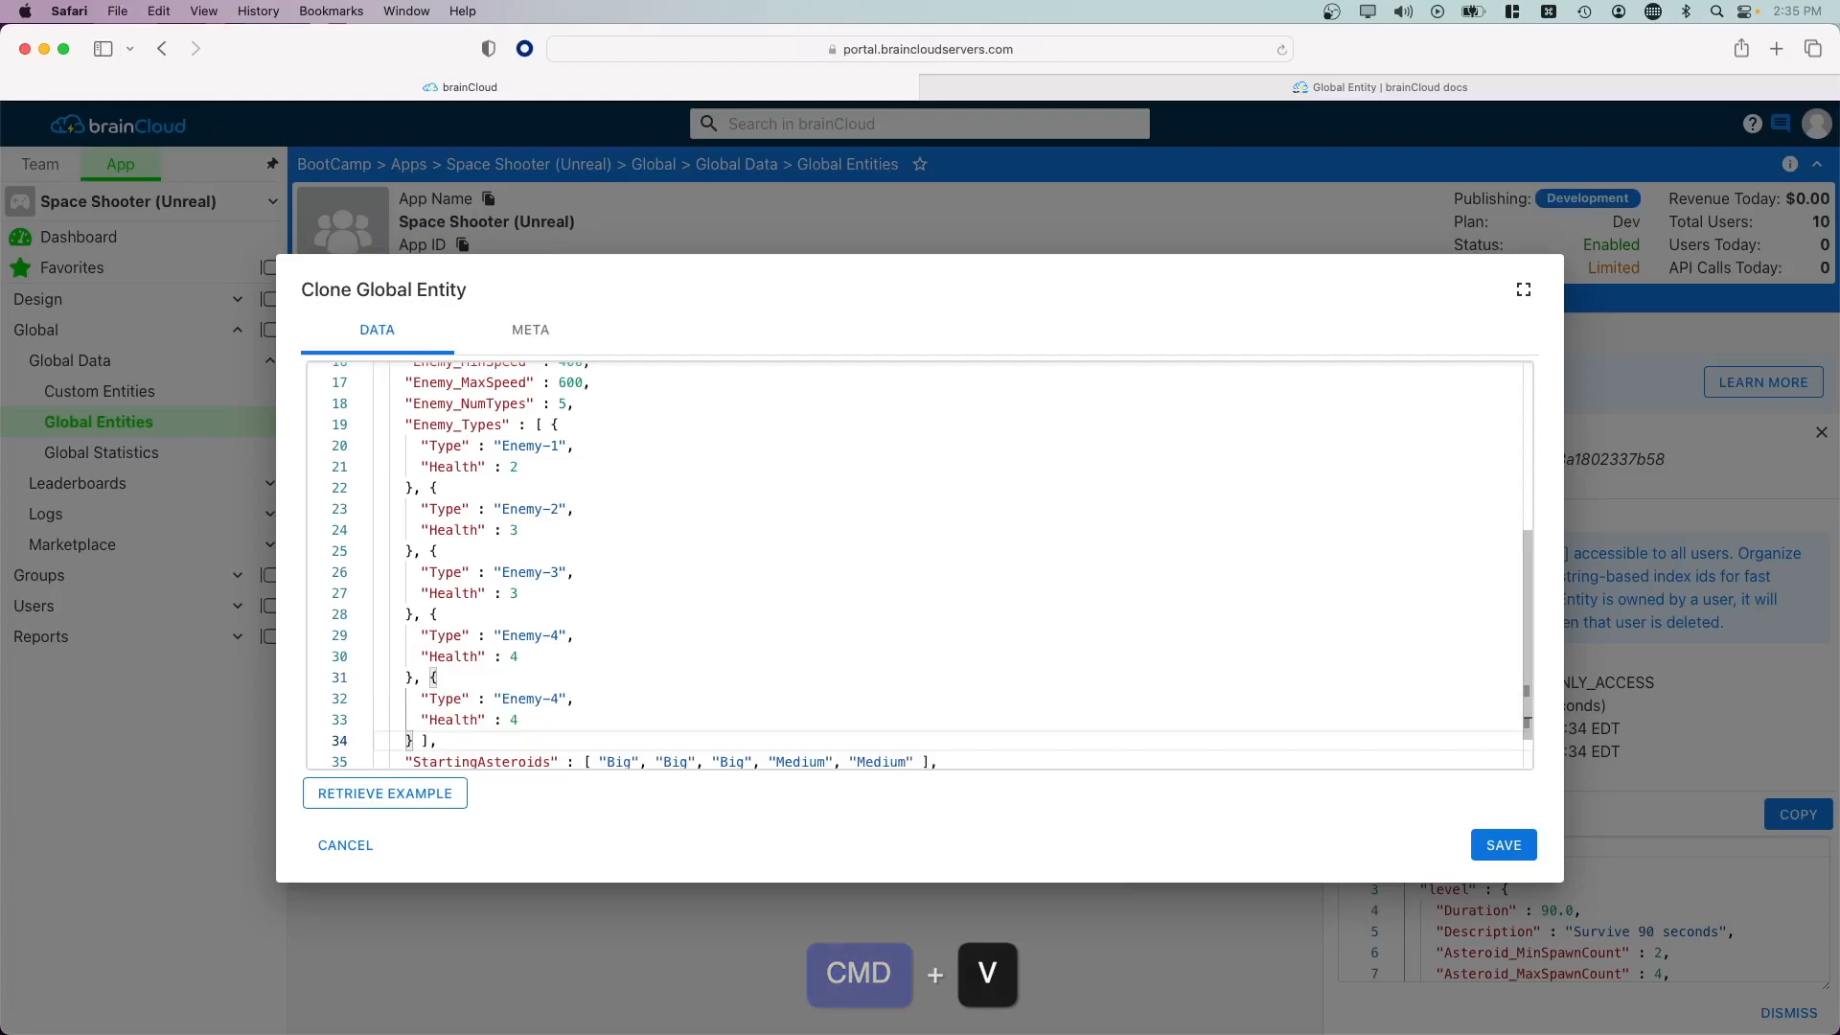
# Change the Type of the duplicated last enemy entry to "Enemy-5"
pyautogui.press('Up')
pyautogui.press('Up')
pyautogui.press('Right')
pyautogui.press('Right')
pyautogui.press('Right')
pyautogui.press('Right')
pyautogui.press('Right')
pyautogui.press('Right')
pyautogui.press('Right')
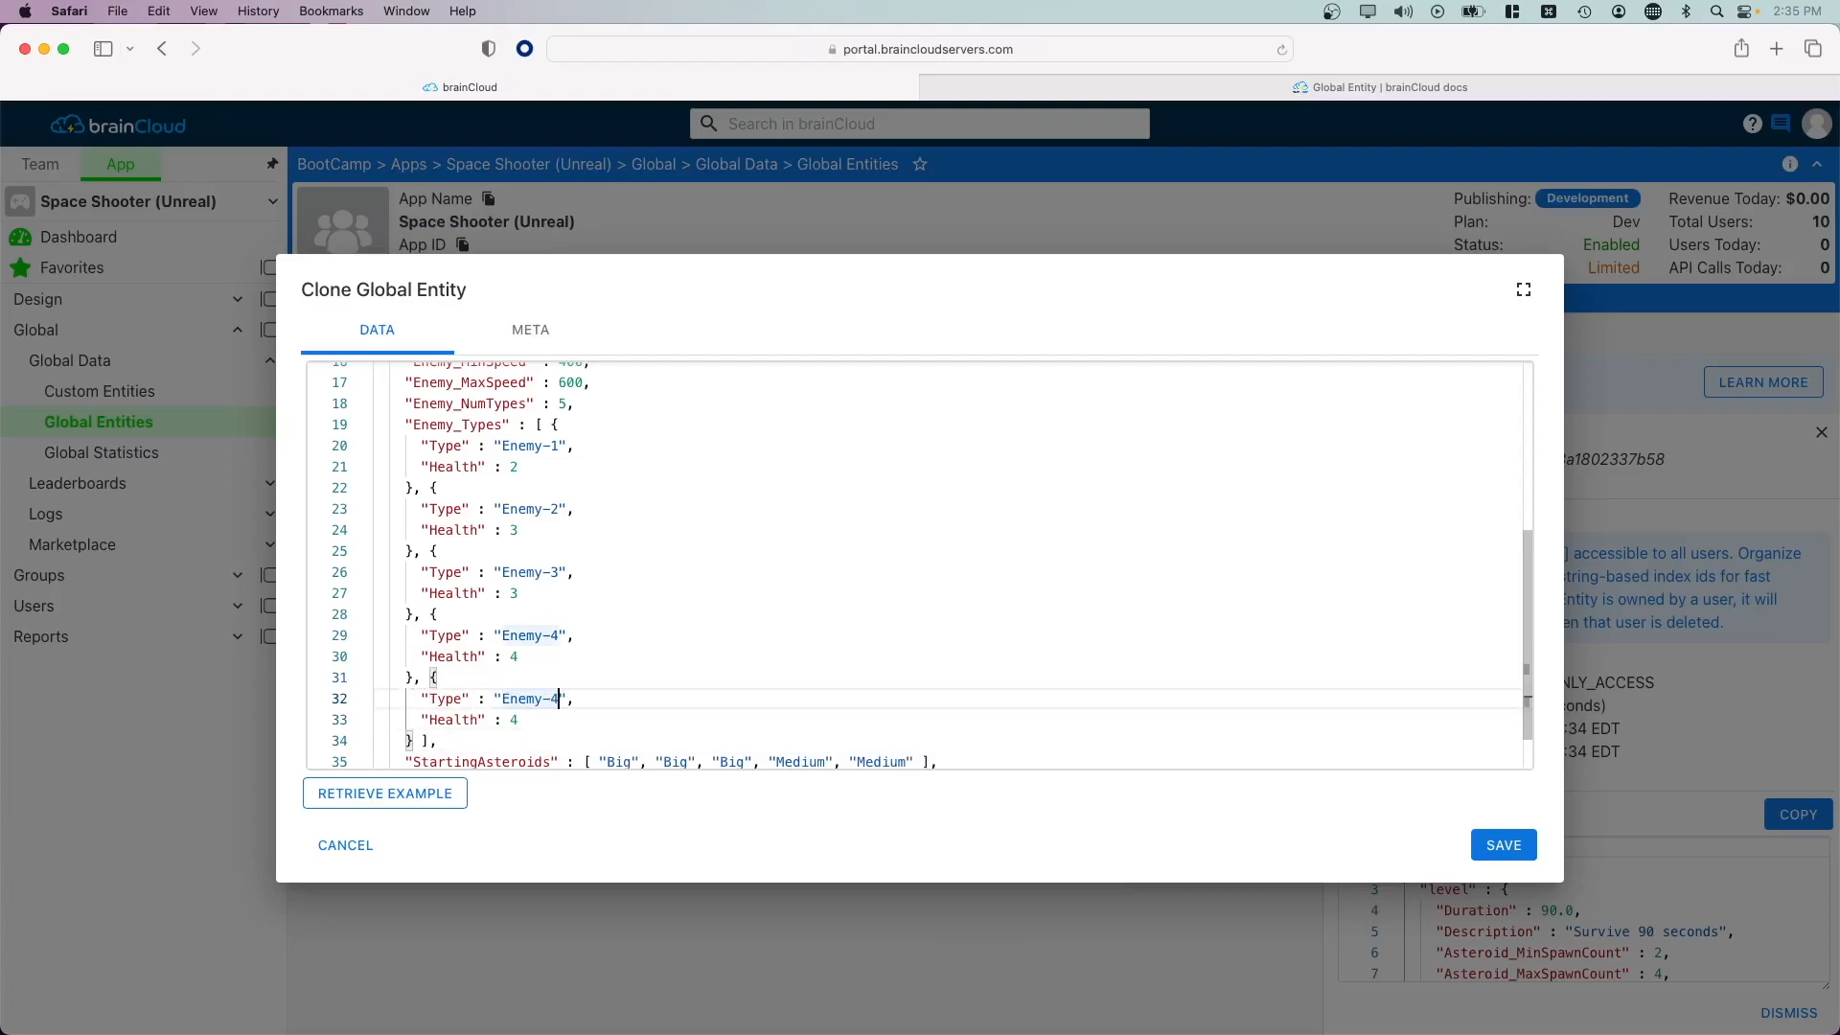
pyautogui.scroll(-2, 915, 565)
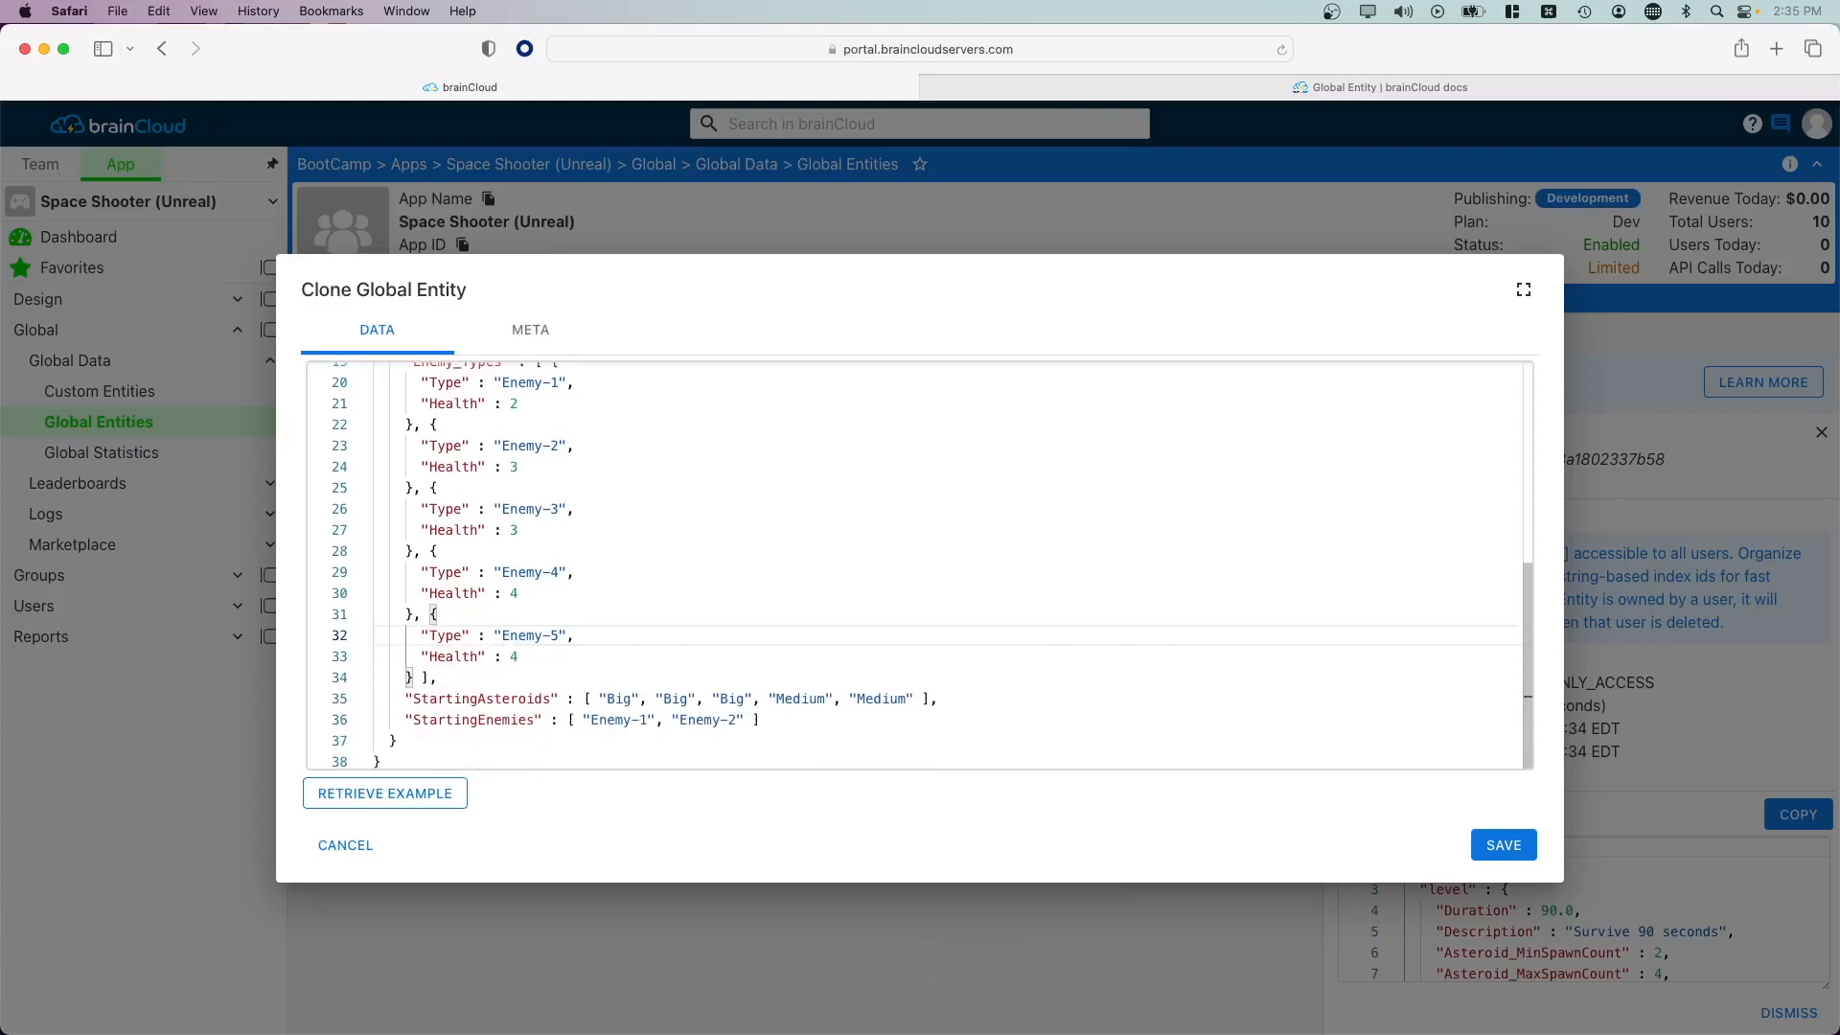
# Add one more "Big" and two more "Medium" entries to the Level3 clone's StartingAsteroids array
pyautogui.click(755, 699)
pyautogui.write(', "Big", "')
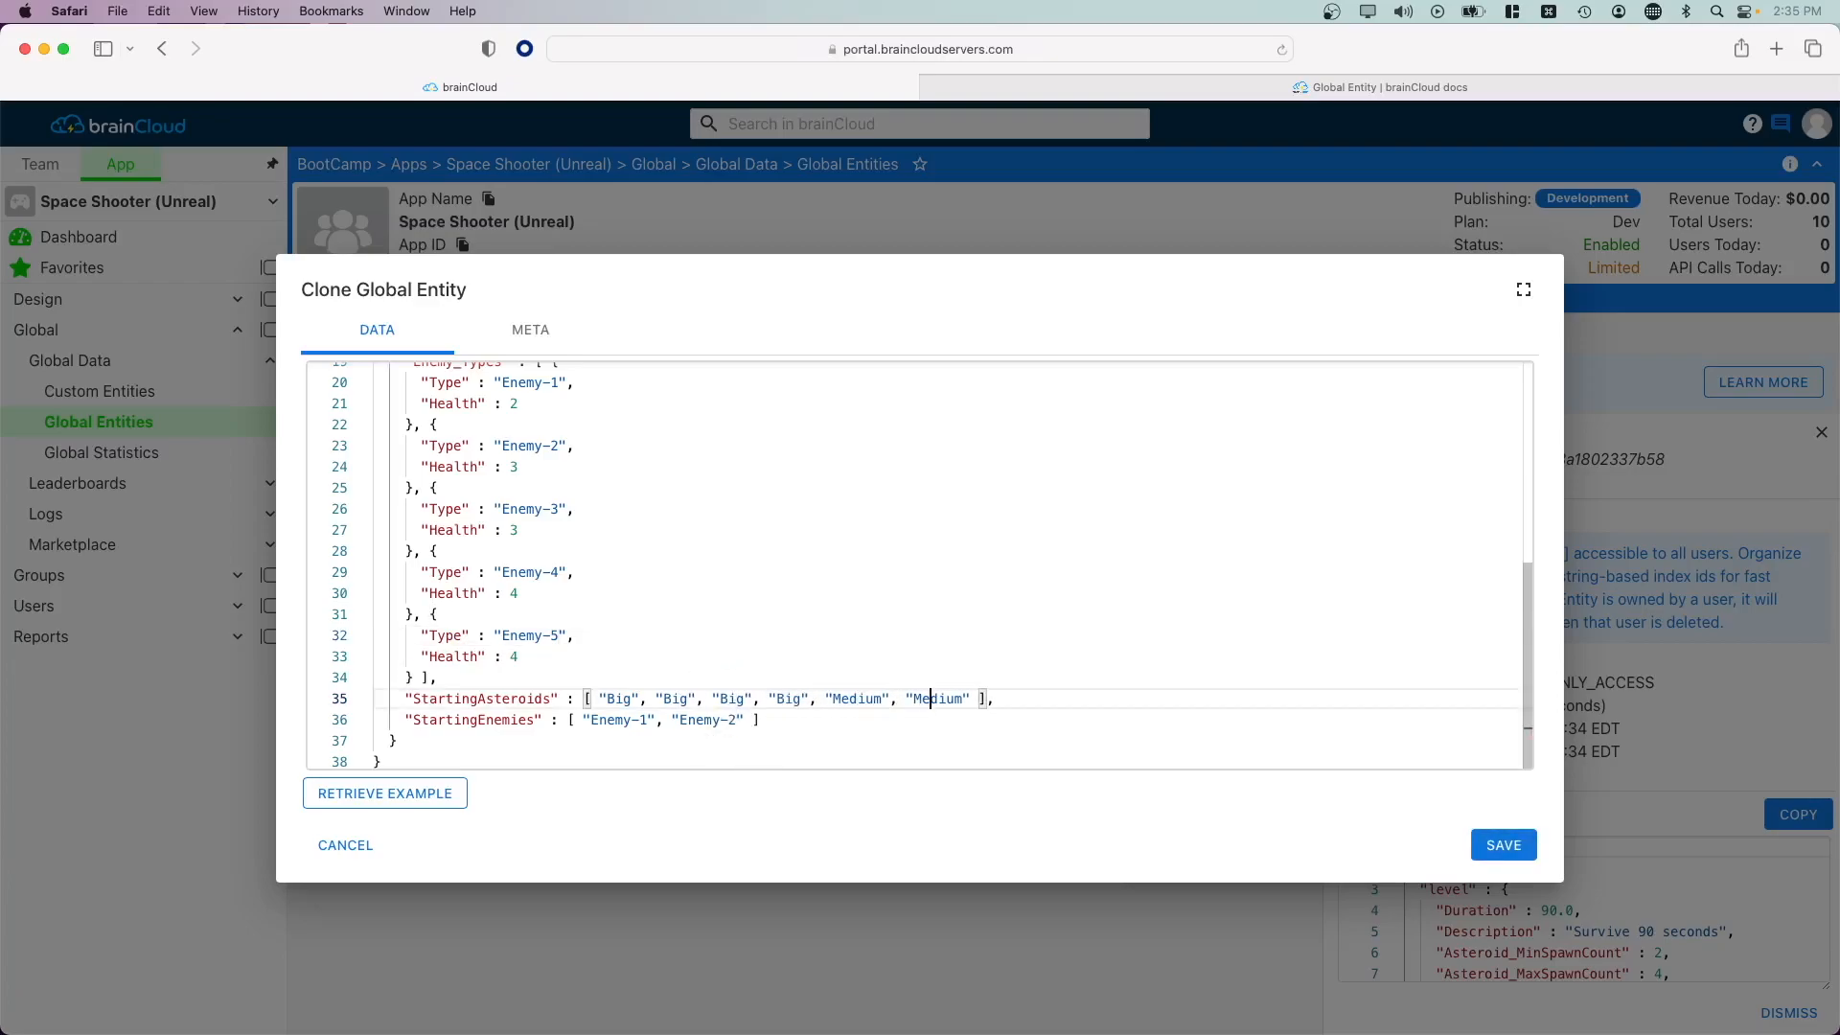
pyautogui.write('Medium", "Medium')
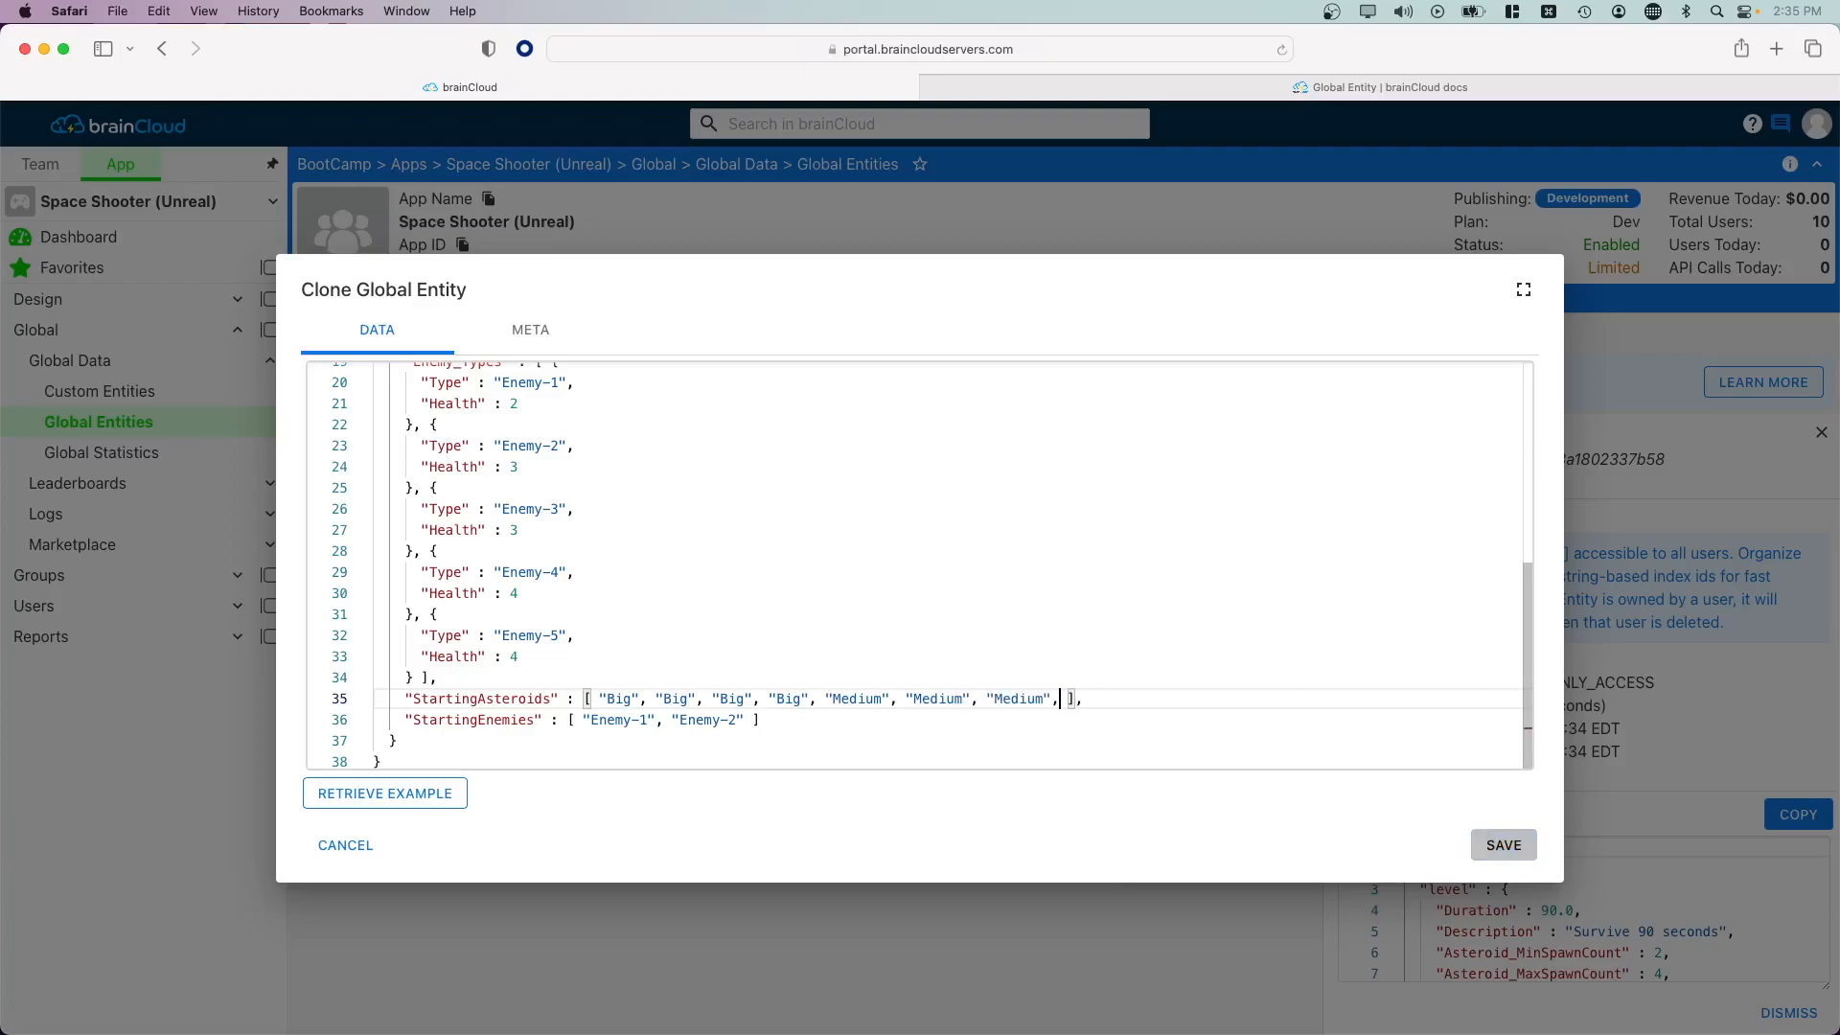
# Add "Enemy-3" and "Enemy-4" to the StartingEnemies array and save the Level3 entity
pyautogui.click(745, 720)
pyautogui.write(', "Enemy')
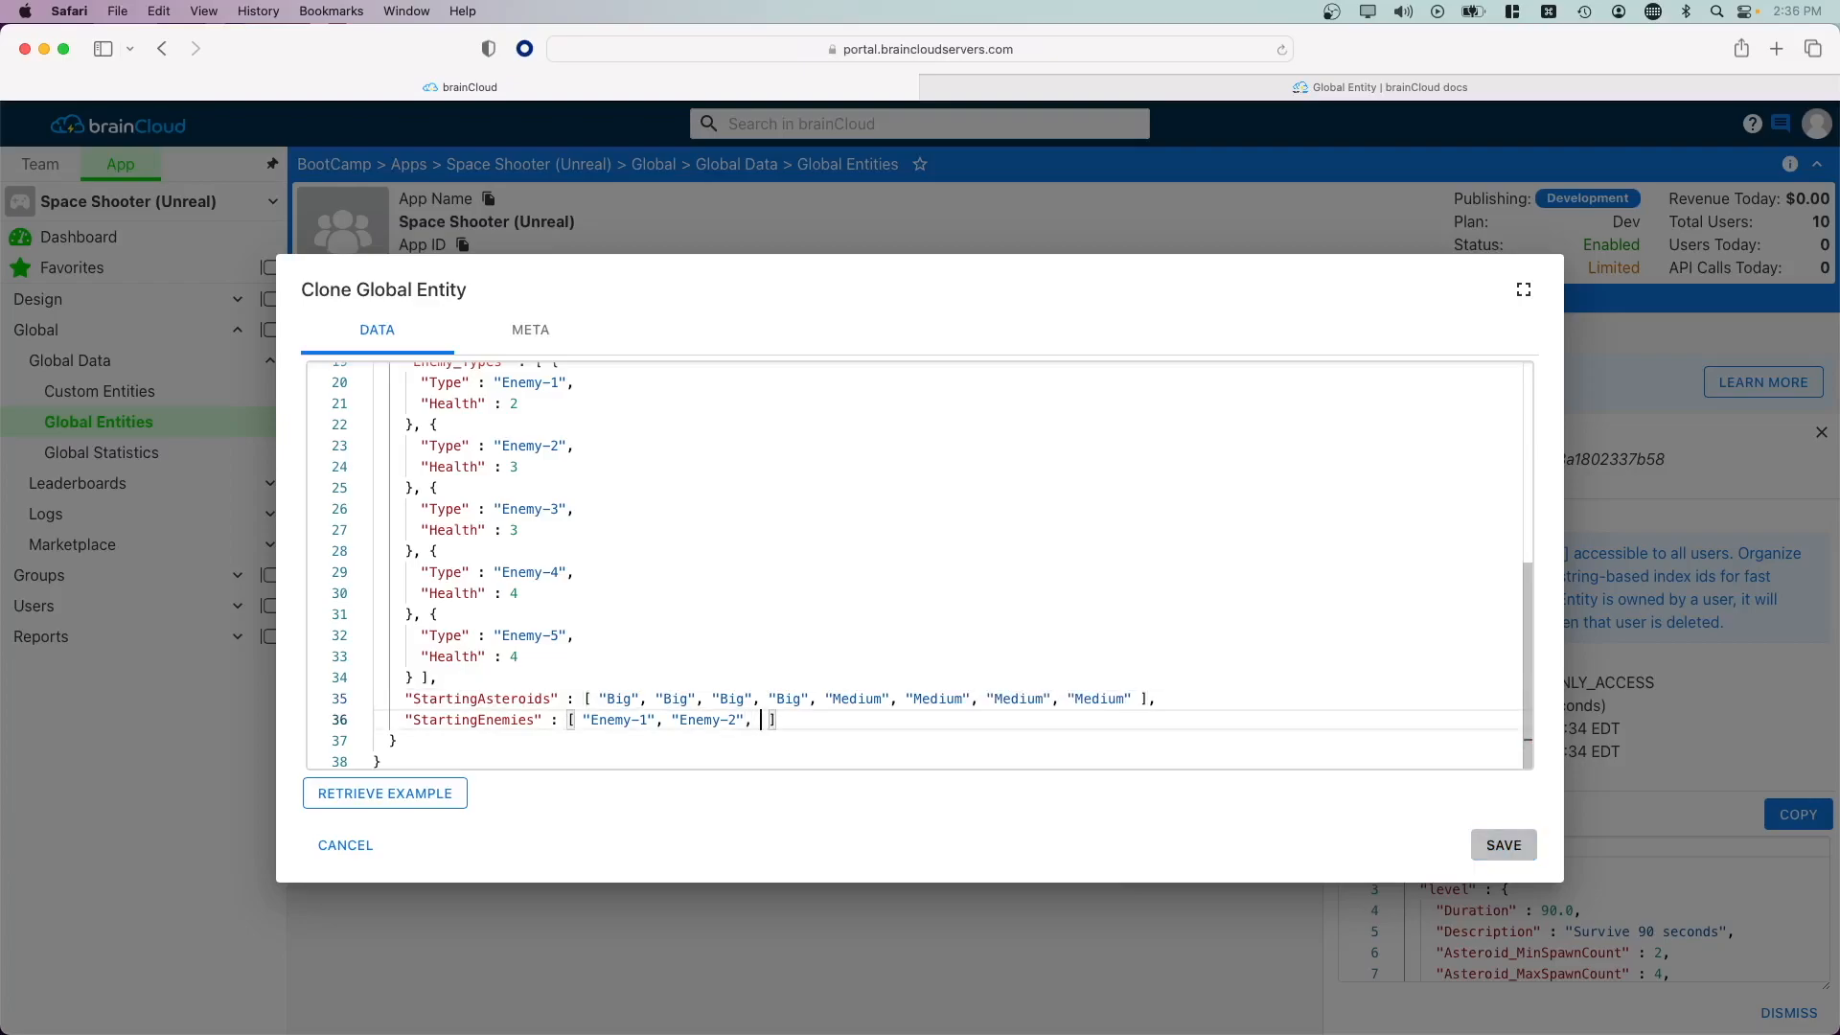
pyautogui.write('-3", "Enemy-4')
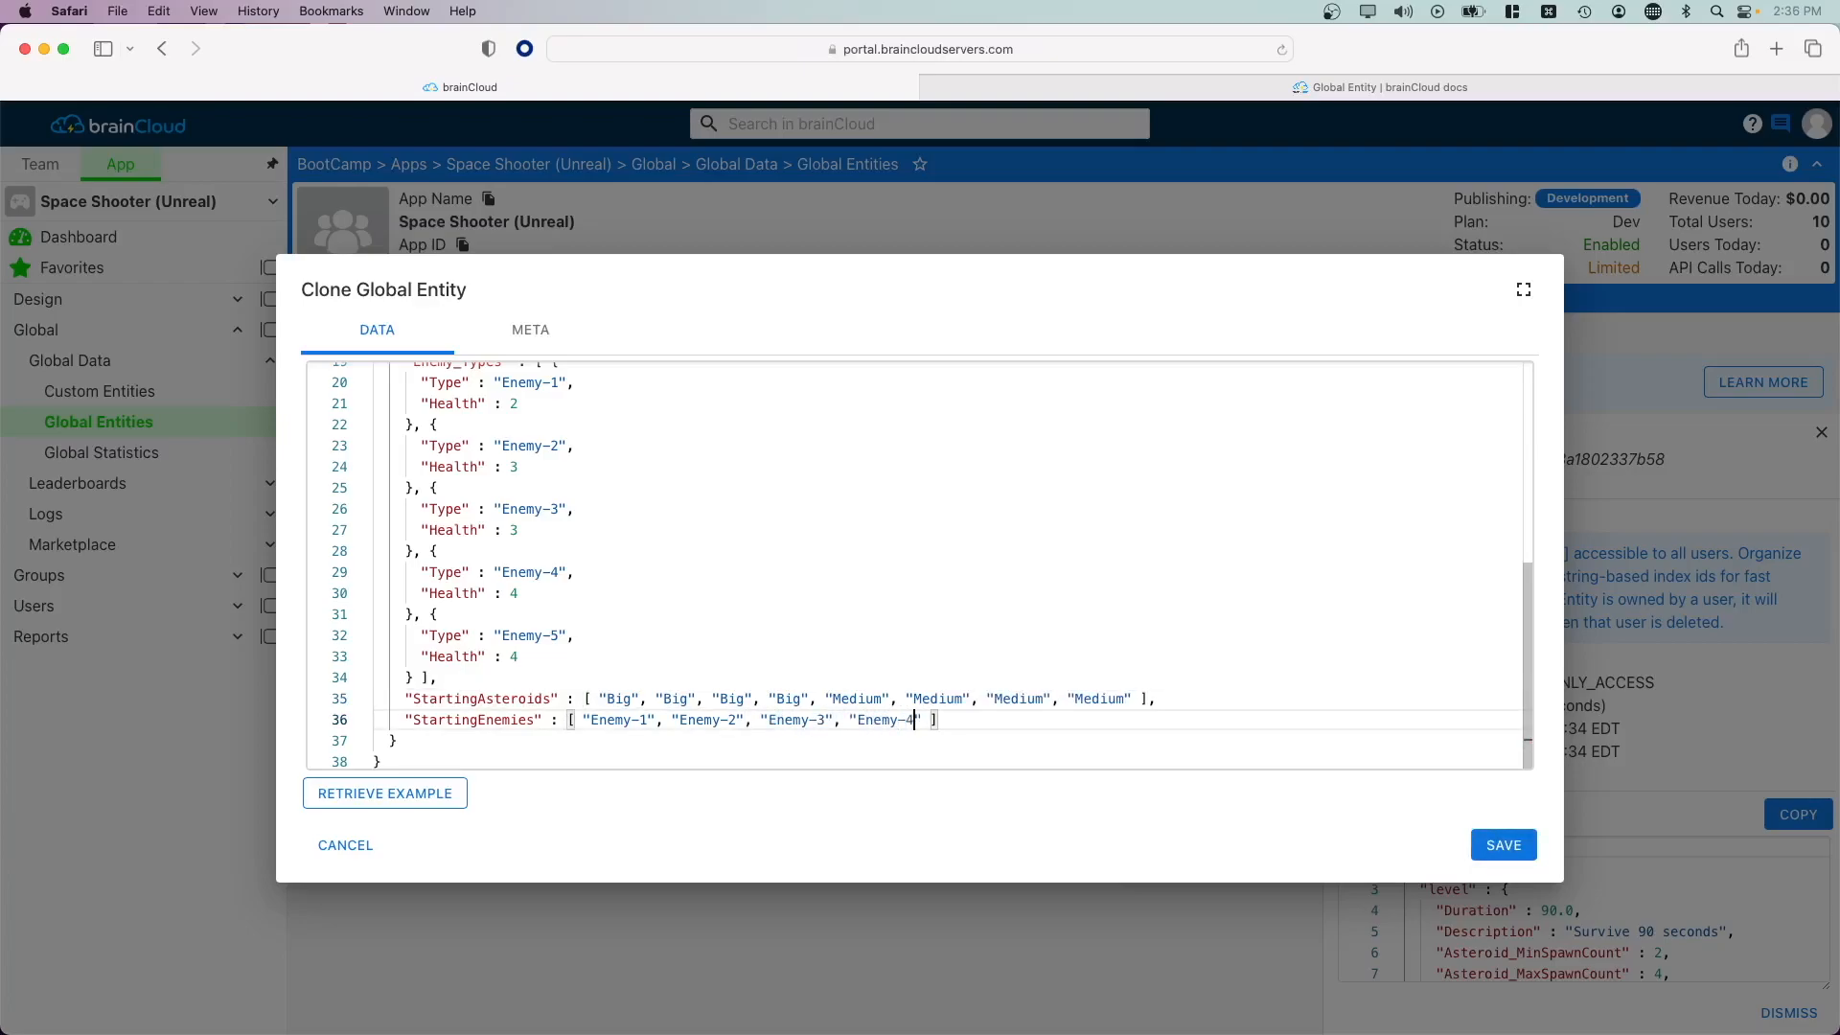
pyautogui.click(1517, 849)
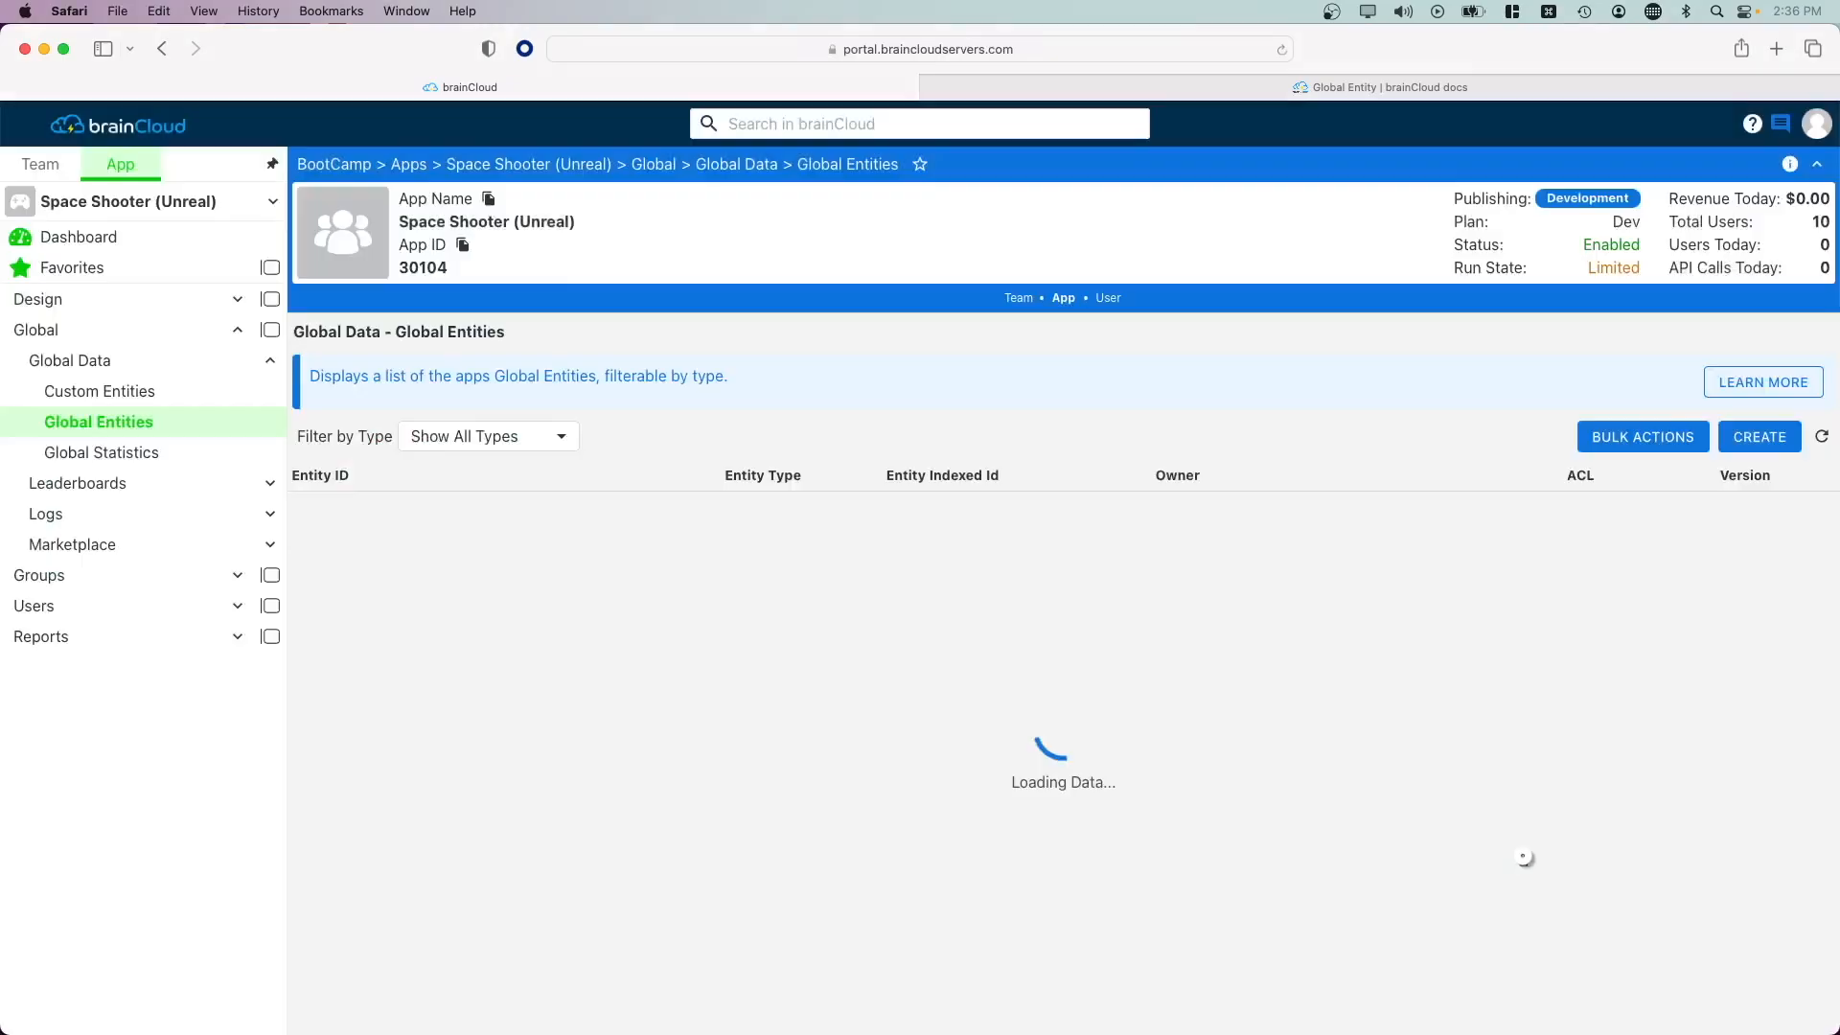
# Clone the Level3 global entity and set the clone's Entity Type to Boss
pyautogui.click(1647, 507)
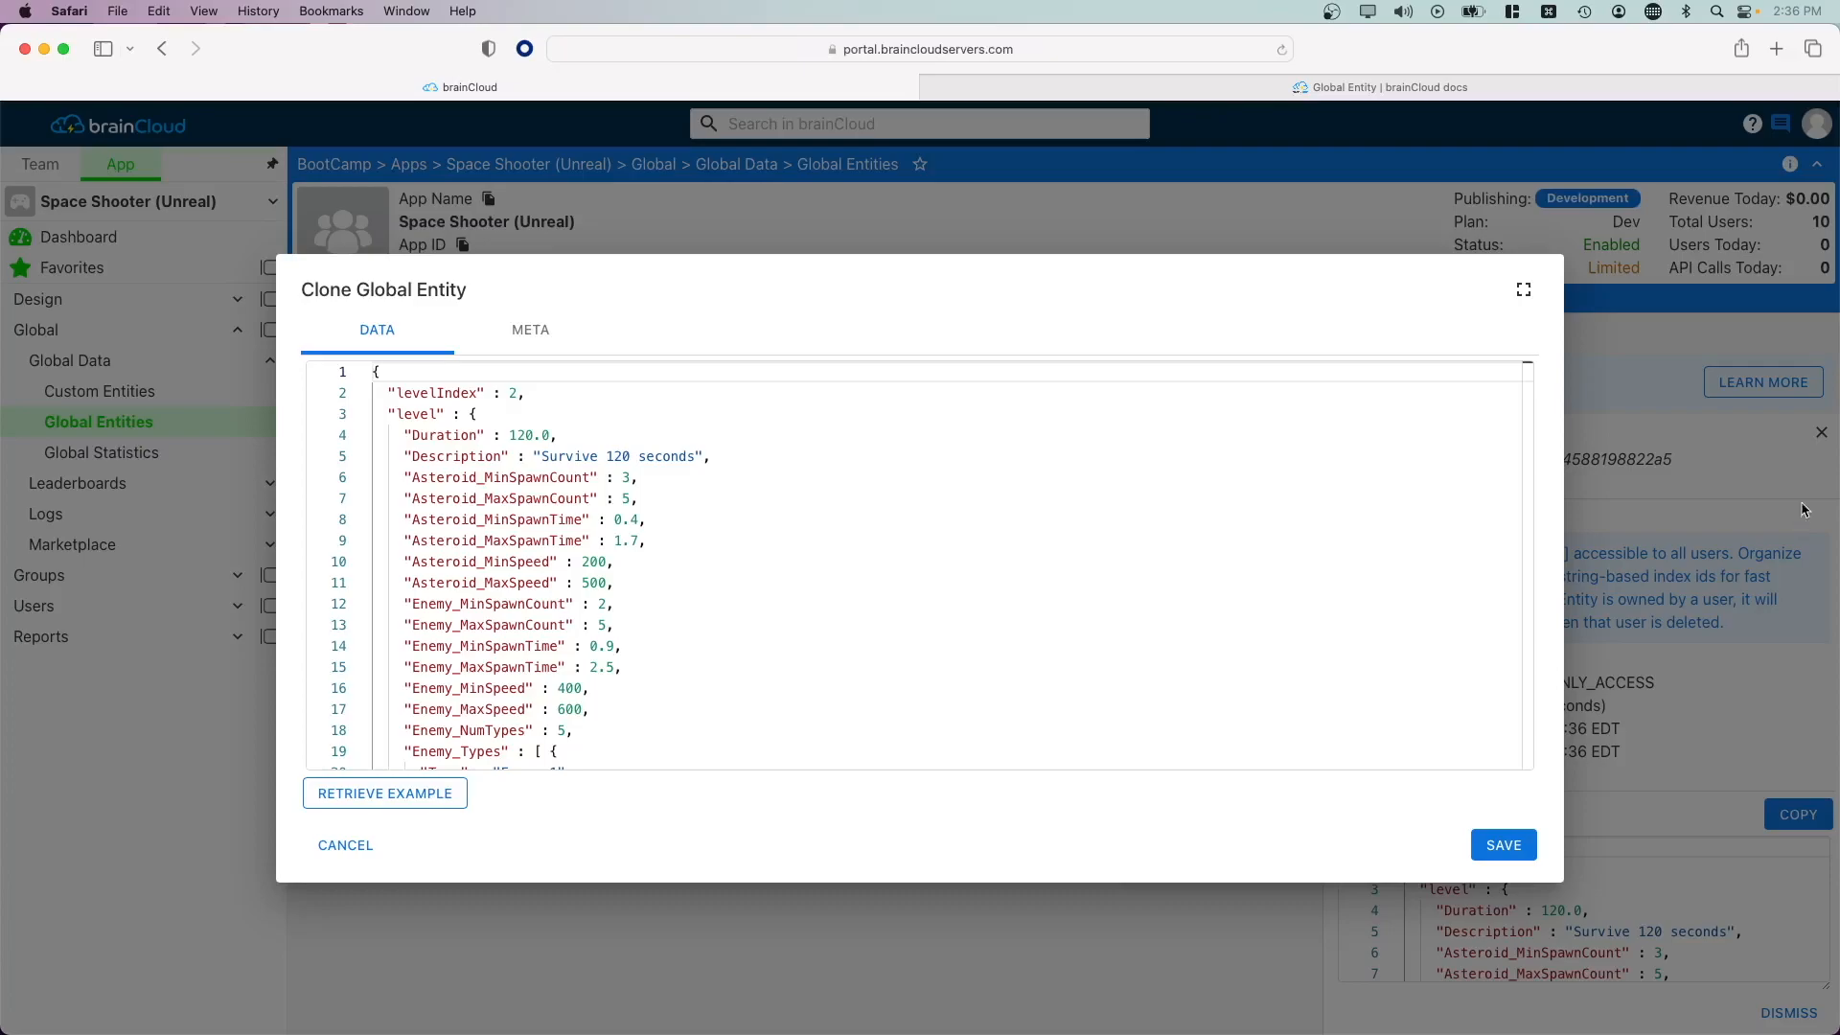
pyautogui.click(530, 330)
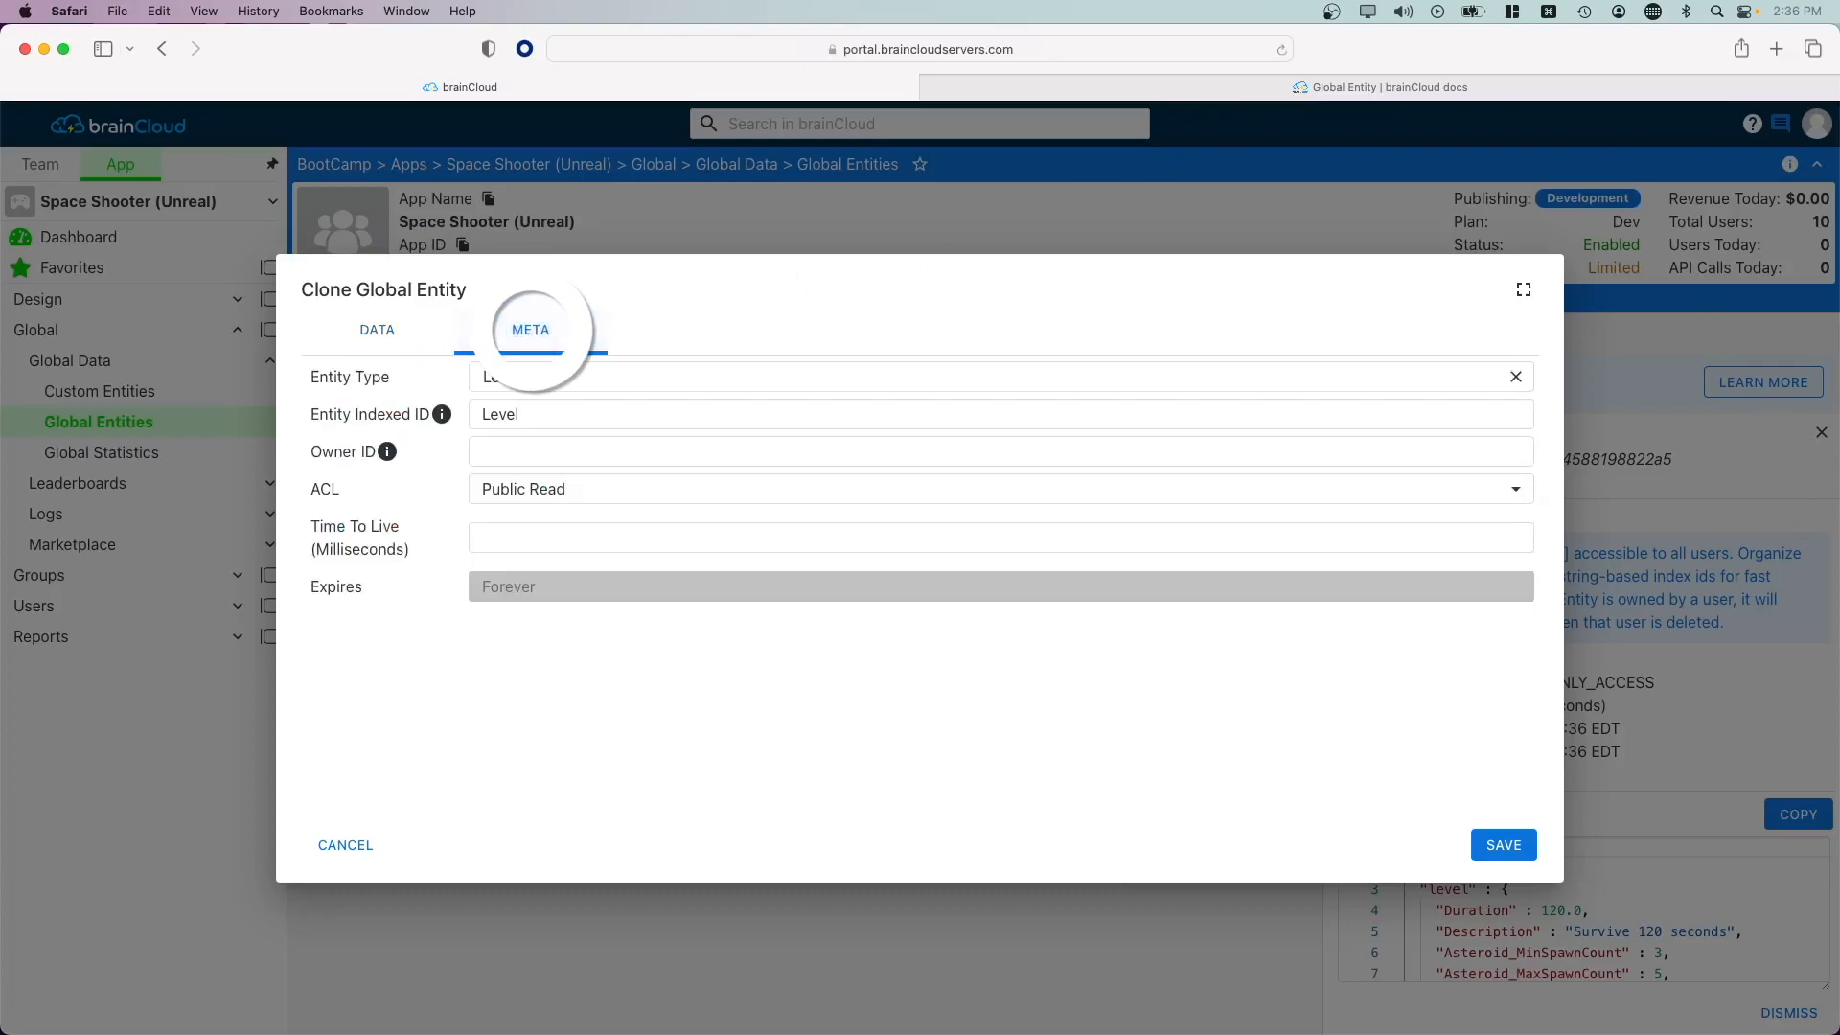
pyautogui.click(554, 375)
pyautogui.doubleClick(536, 376)
pyautogui.write('Boss')
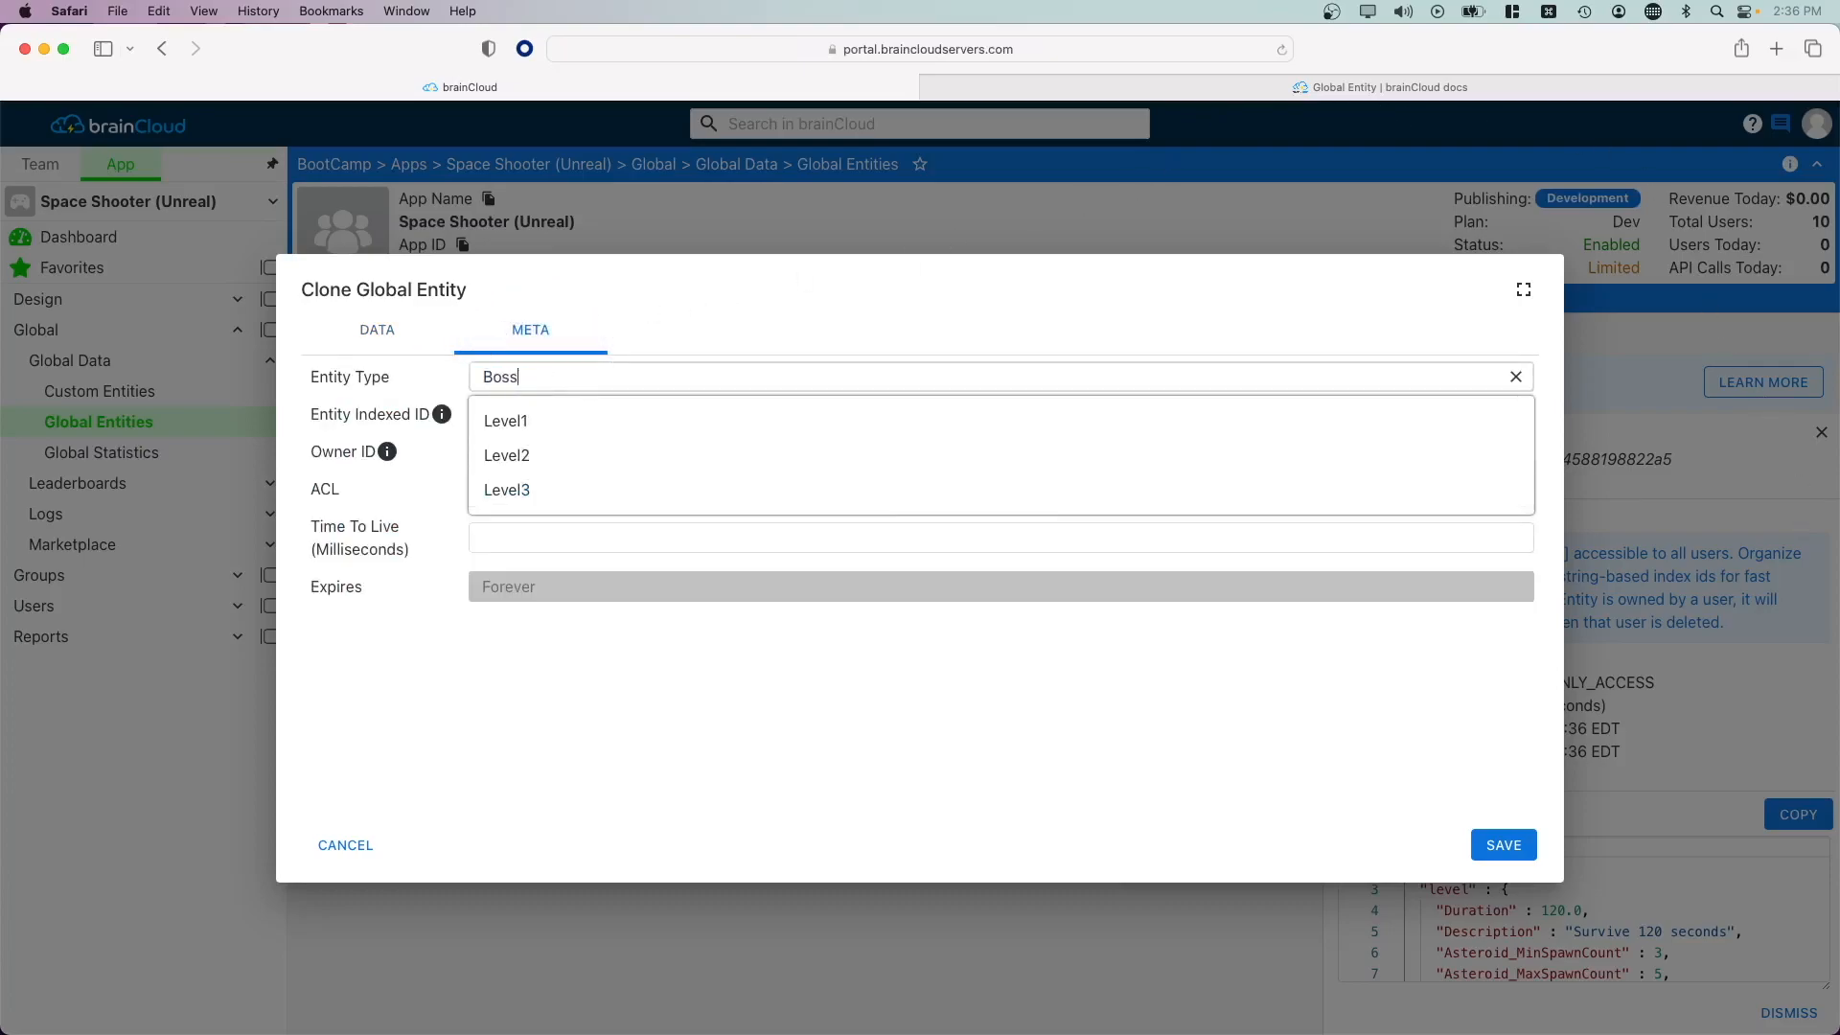
# In the Boss data, set levelIndex to 3 and Duration to -1
pyautogui.click(378, 329)
pyautogui.click(517, 390)
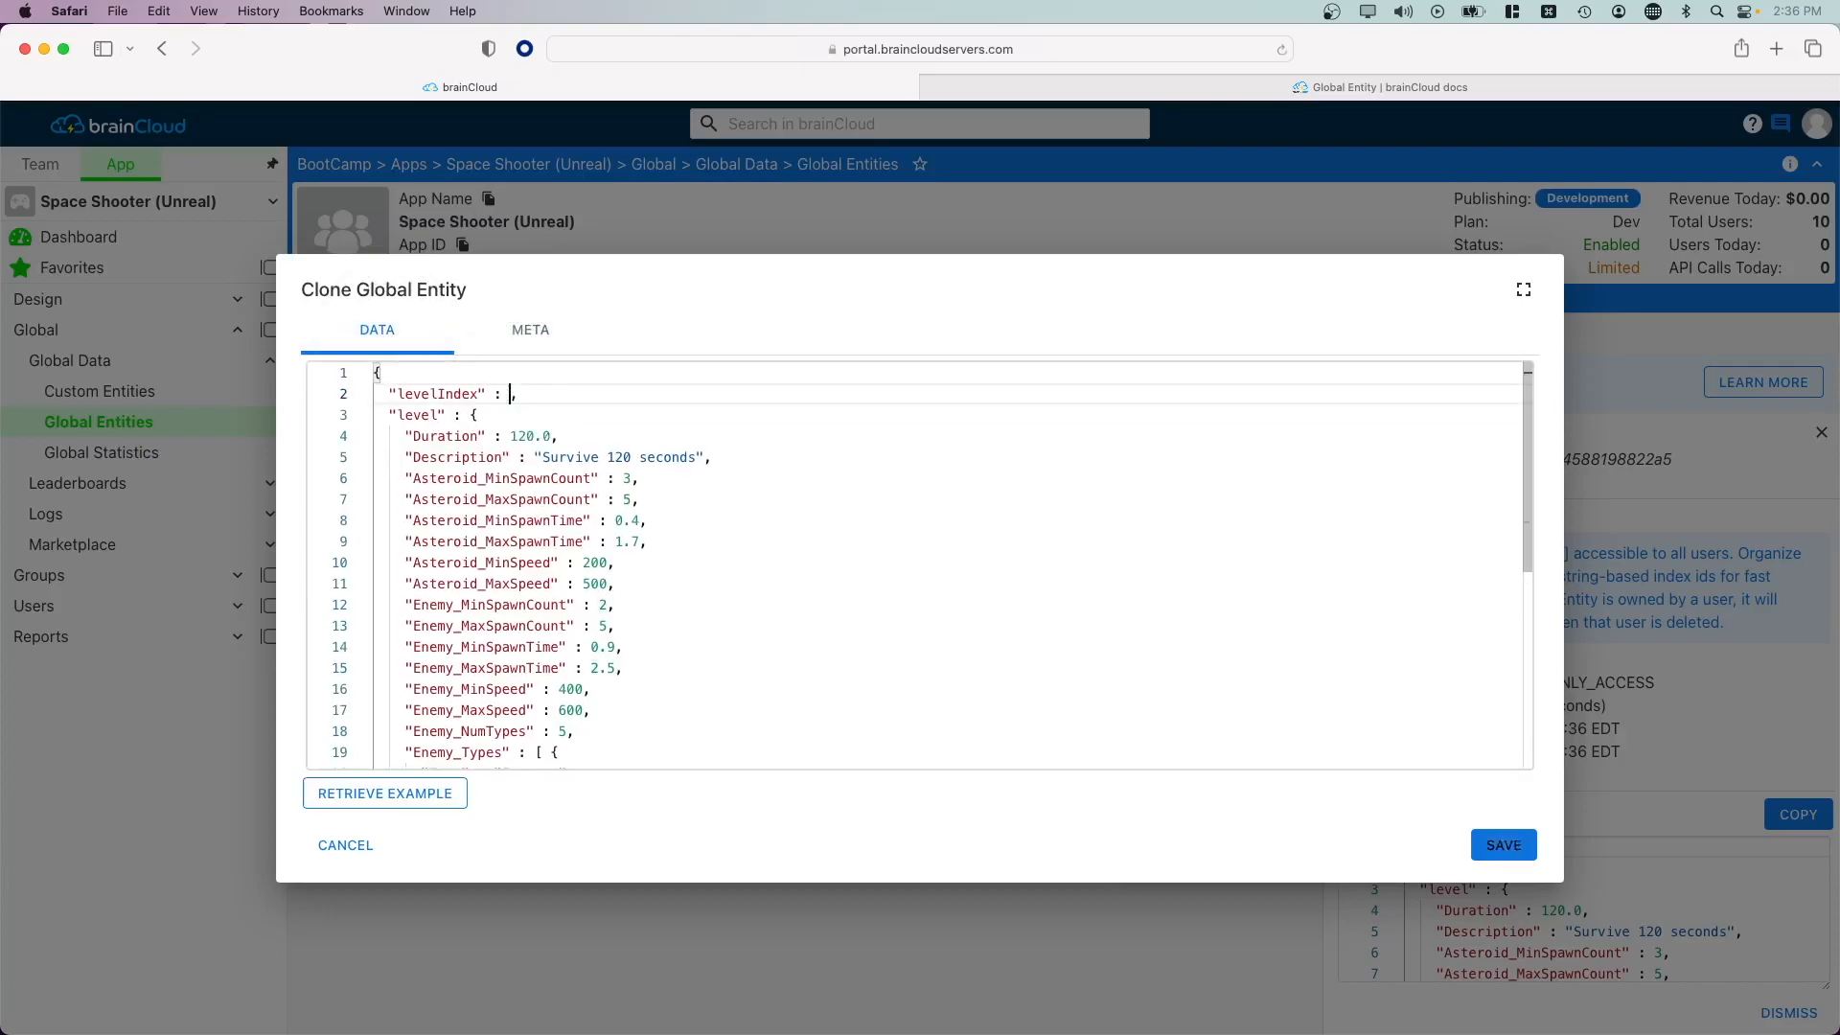
pyautogui.click(535, 436)
pyautogui.press('BackSpace')
pyautogui.press('BackSpace')
pyautogui.write('-1')
# Set the Boss data's Description to "Defeat the Boss" and remove all entries from the StartingAsteroids array
pyautogui.press('Down')
pyautogui.press('Right')
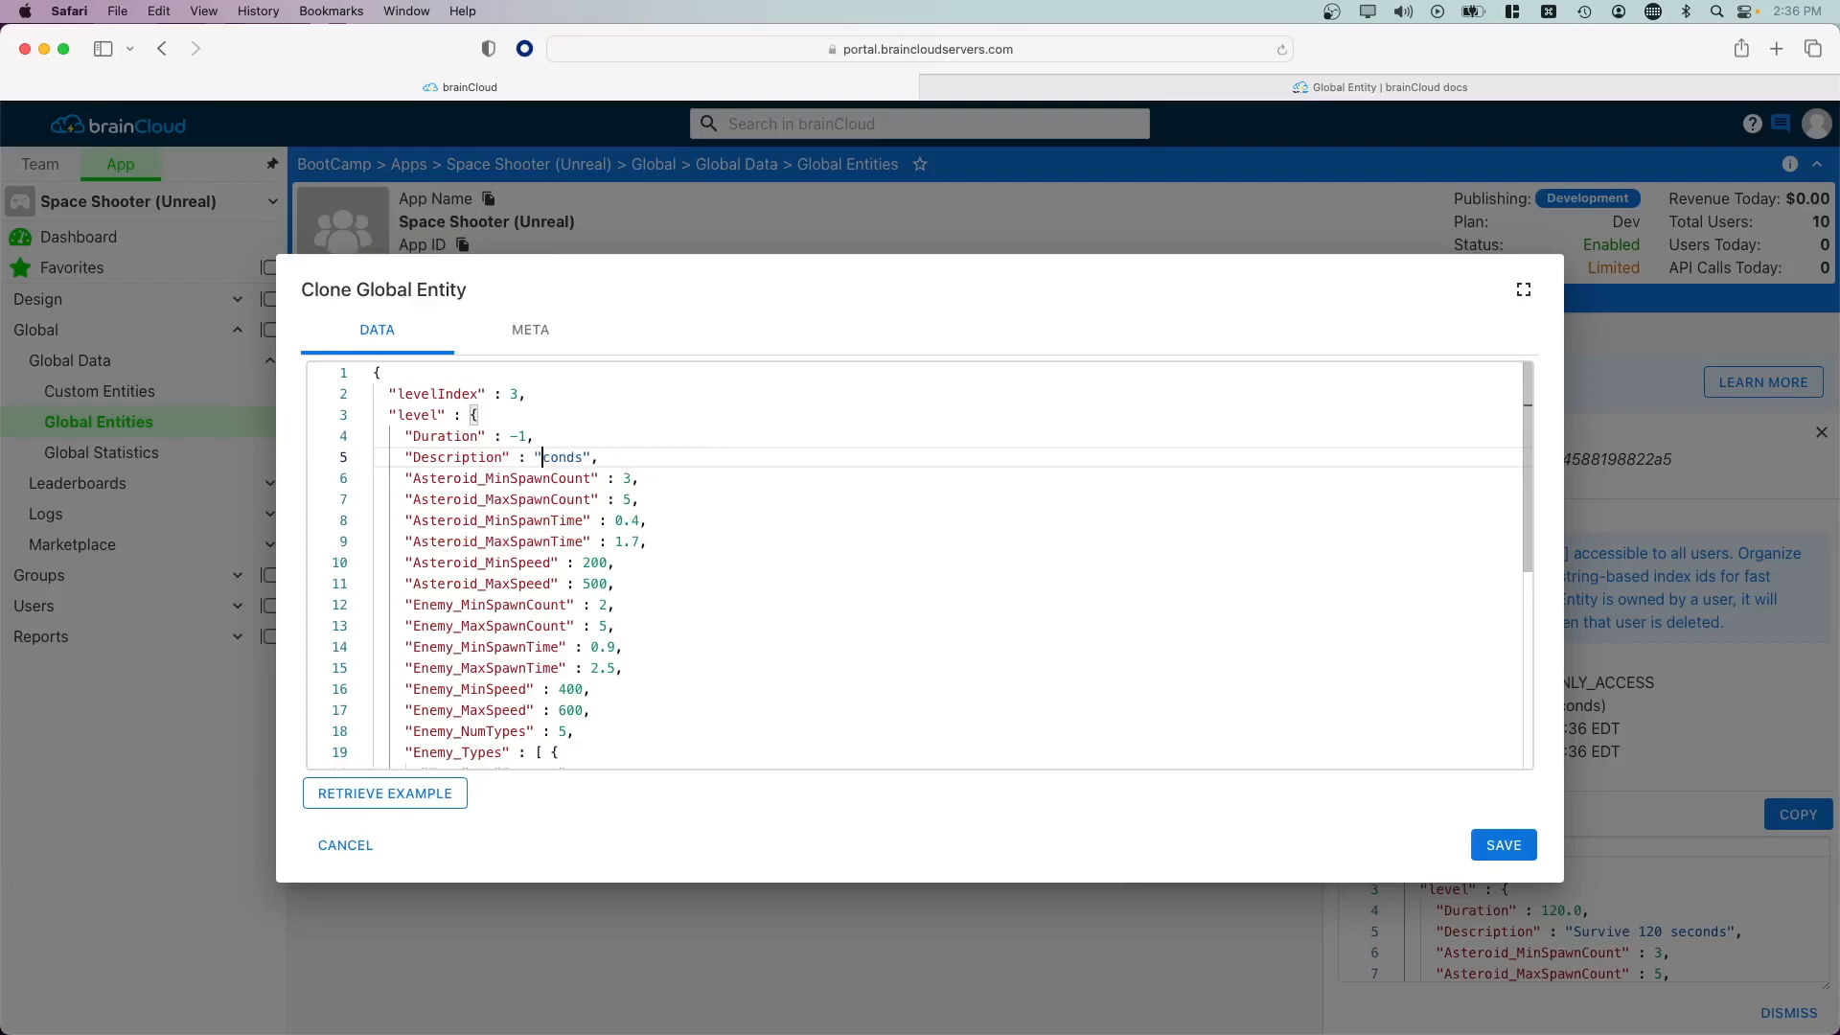
pyautogui.press('Down')
pyautogui.press('Down')
pyautogui.press('Down')
pyautogui.press('Down')
pyautogui.press('Down')
pyautogui.press('Down')
pyautogui.press('Down')
pyautogui.press('Down')
pyautogui.press('Down')
pyautogui.press('Down')
pyautogui.press('Down')
pyautogui.press('Down')
pyautogui.press('Down')
pyautogui.press('Down')
pyautogui.press('Down')
pyautogui.press('Down')
pyautogui.press('Down')
pyautogui.press('Down')
pyautogui.press('Down')
pyautogui.press('Down')
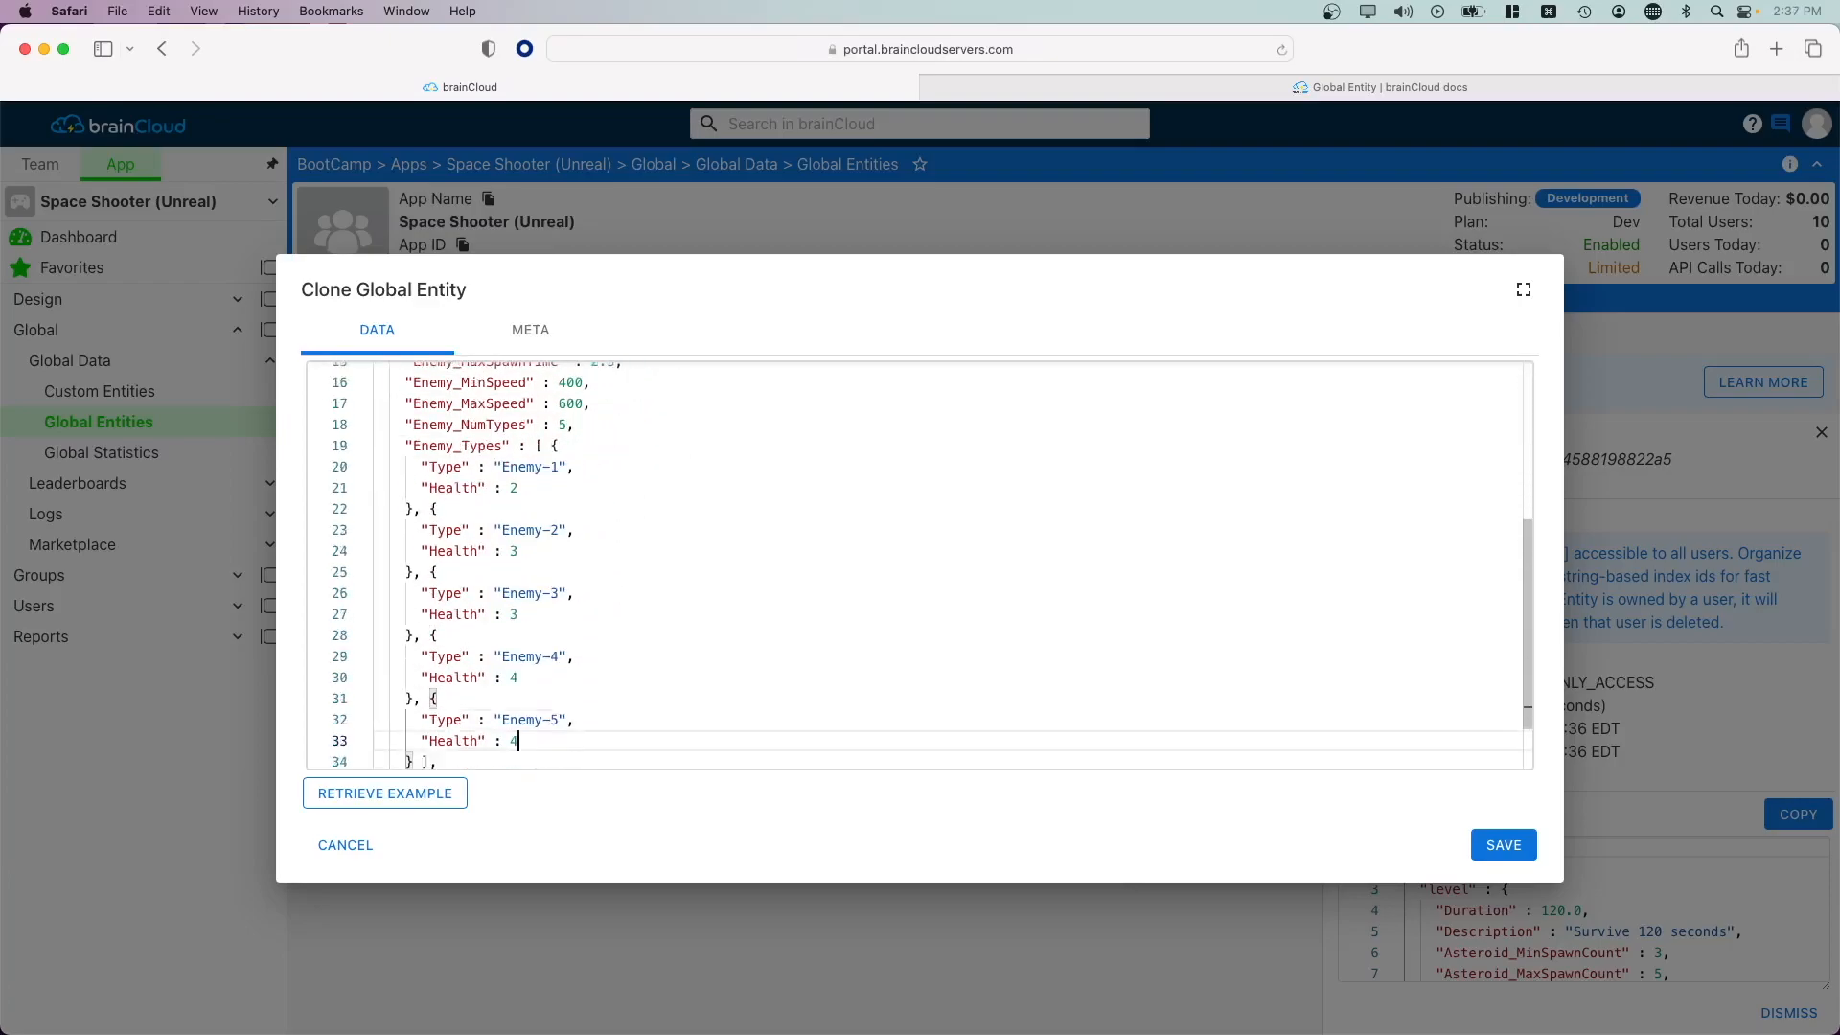
pyautogui.press('Down')
pyautogui.press('Down')
pyautogui.moveTo(599, 740); pyautogui.dragTo(680, 741)
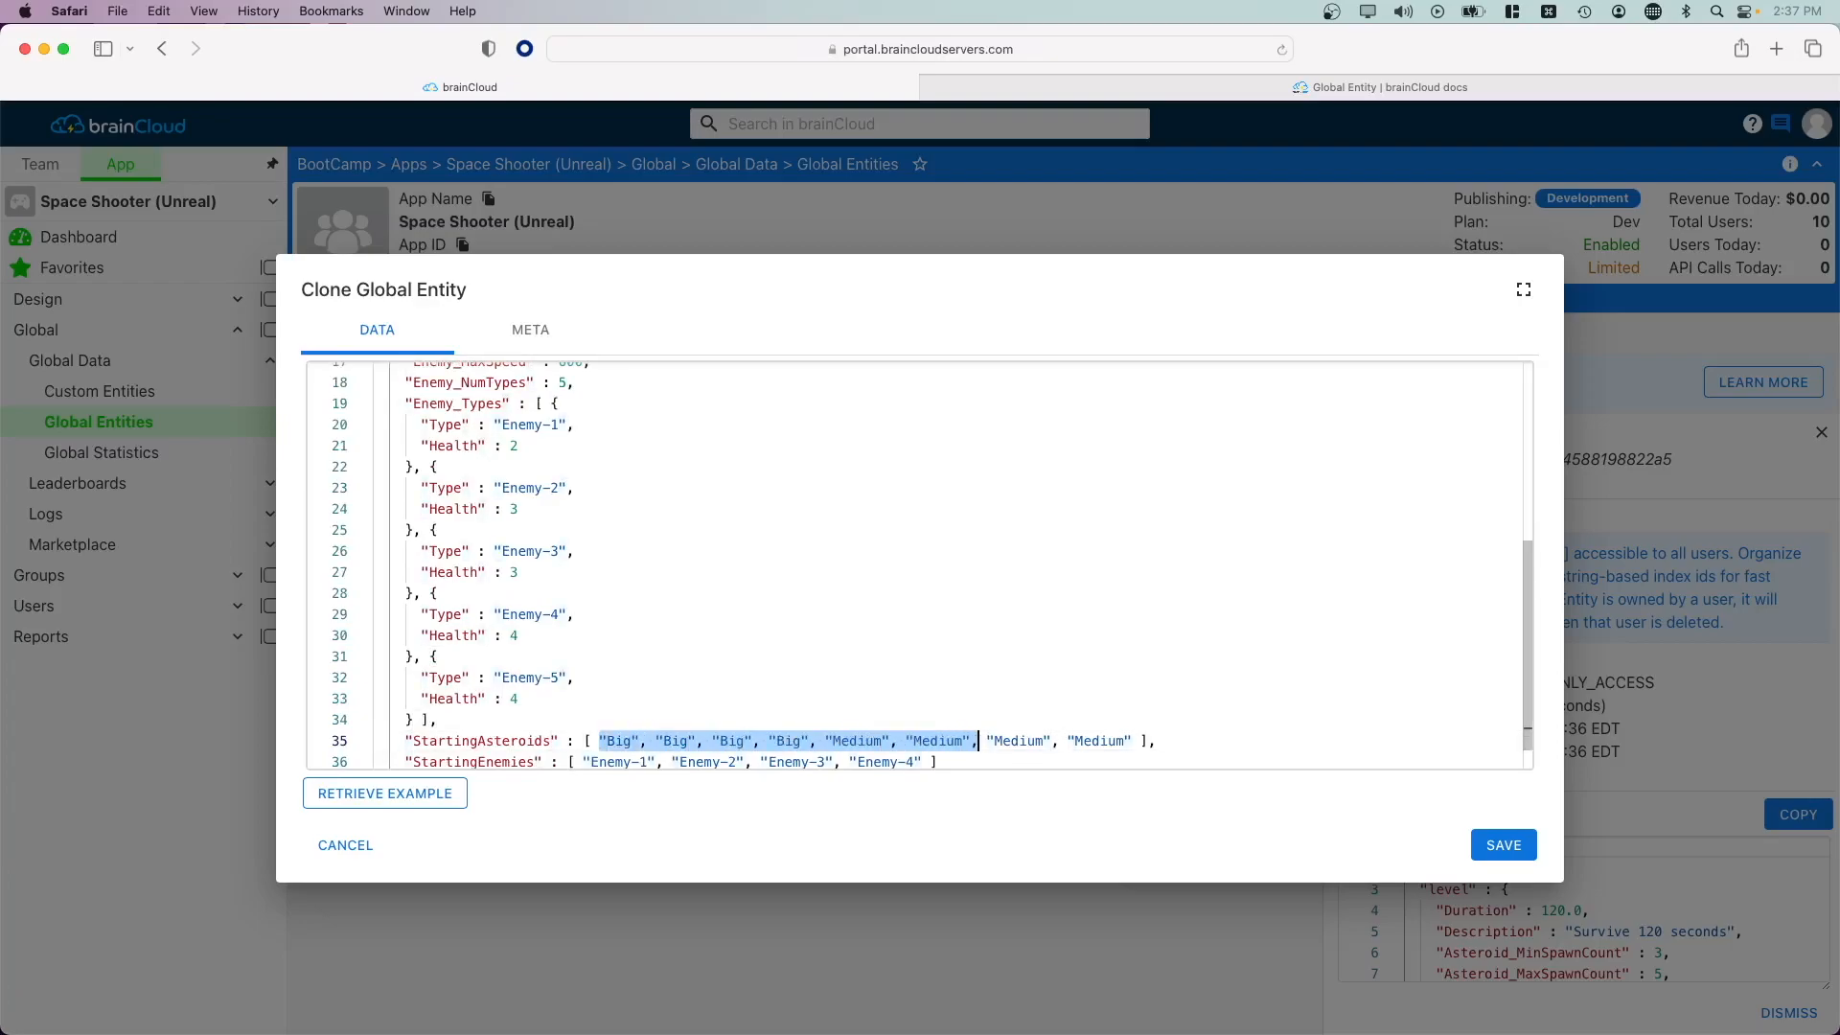
pyautogui.press('BackSpace')
# Replace all entries in the StartingEnemies array with a single boss entry and save the Boss entity
pyautogui.click(599, 762)
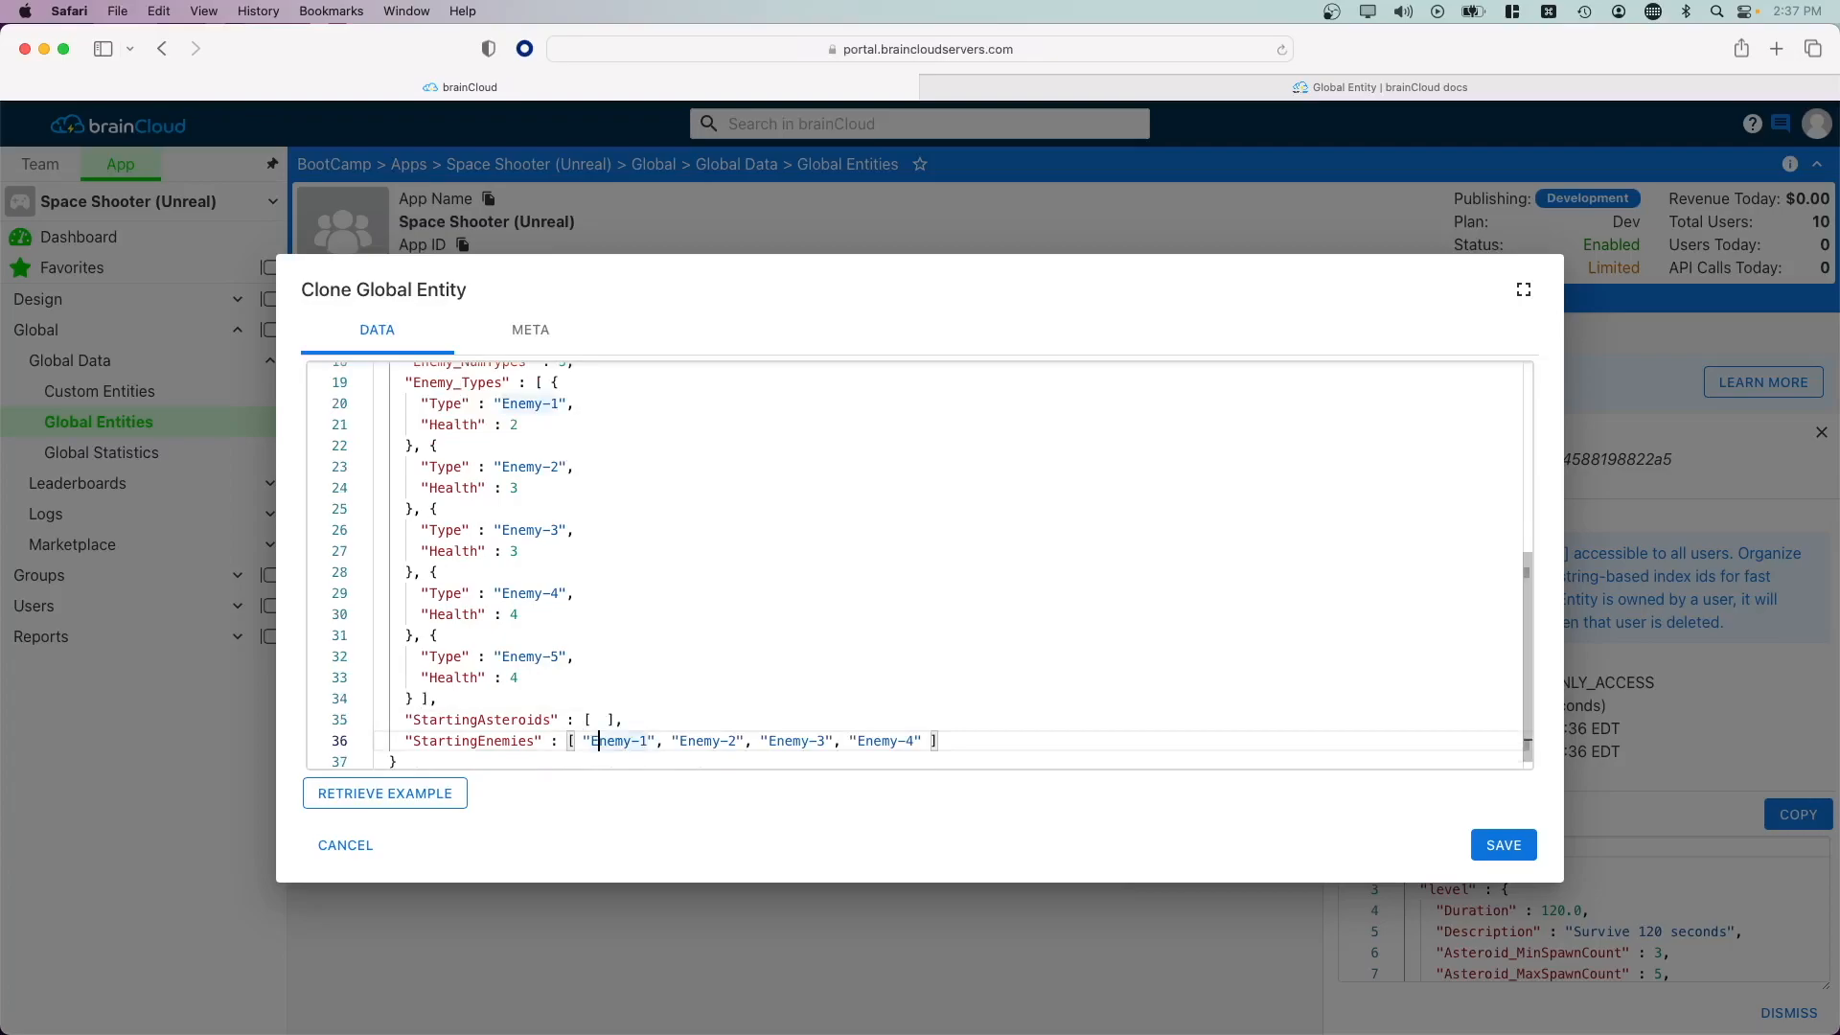
pyautogui.press('Delete')
pyautogui.press('Delete')
pyautogui.press('Delete')
pyautogui.press('Delete')
pyautogui.press('Delete')
pyautogui.press('Delete')
pyautogui.press('Delete')
pyautogui.press('Delete')
pyautogui.press('Delete')
pyautogui.press('Delete')
pyautogui.press('Delete')
pyautogui.press('Delete')
pyautogui.press('Delete')
pyautogui.press('Delete')
pyautogui.press('Delete')
pyautogui.press('Delete')
pyautogui.press('Delete')
pyautogui.press('Delete')
pyautogui.press('Delete')
pyautogui.press('Delete')
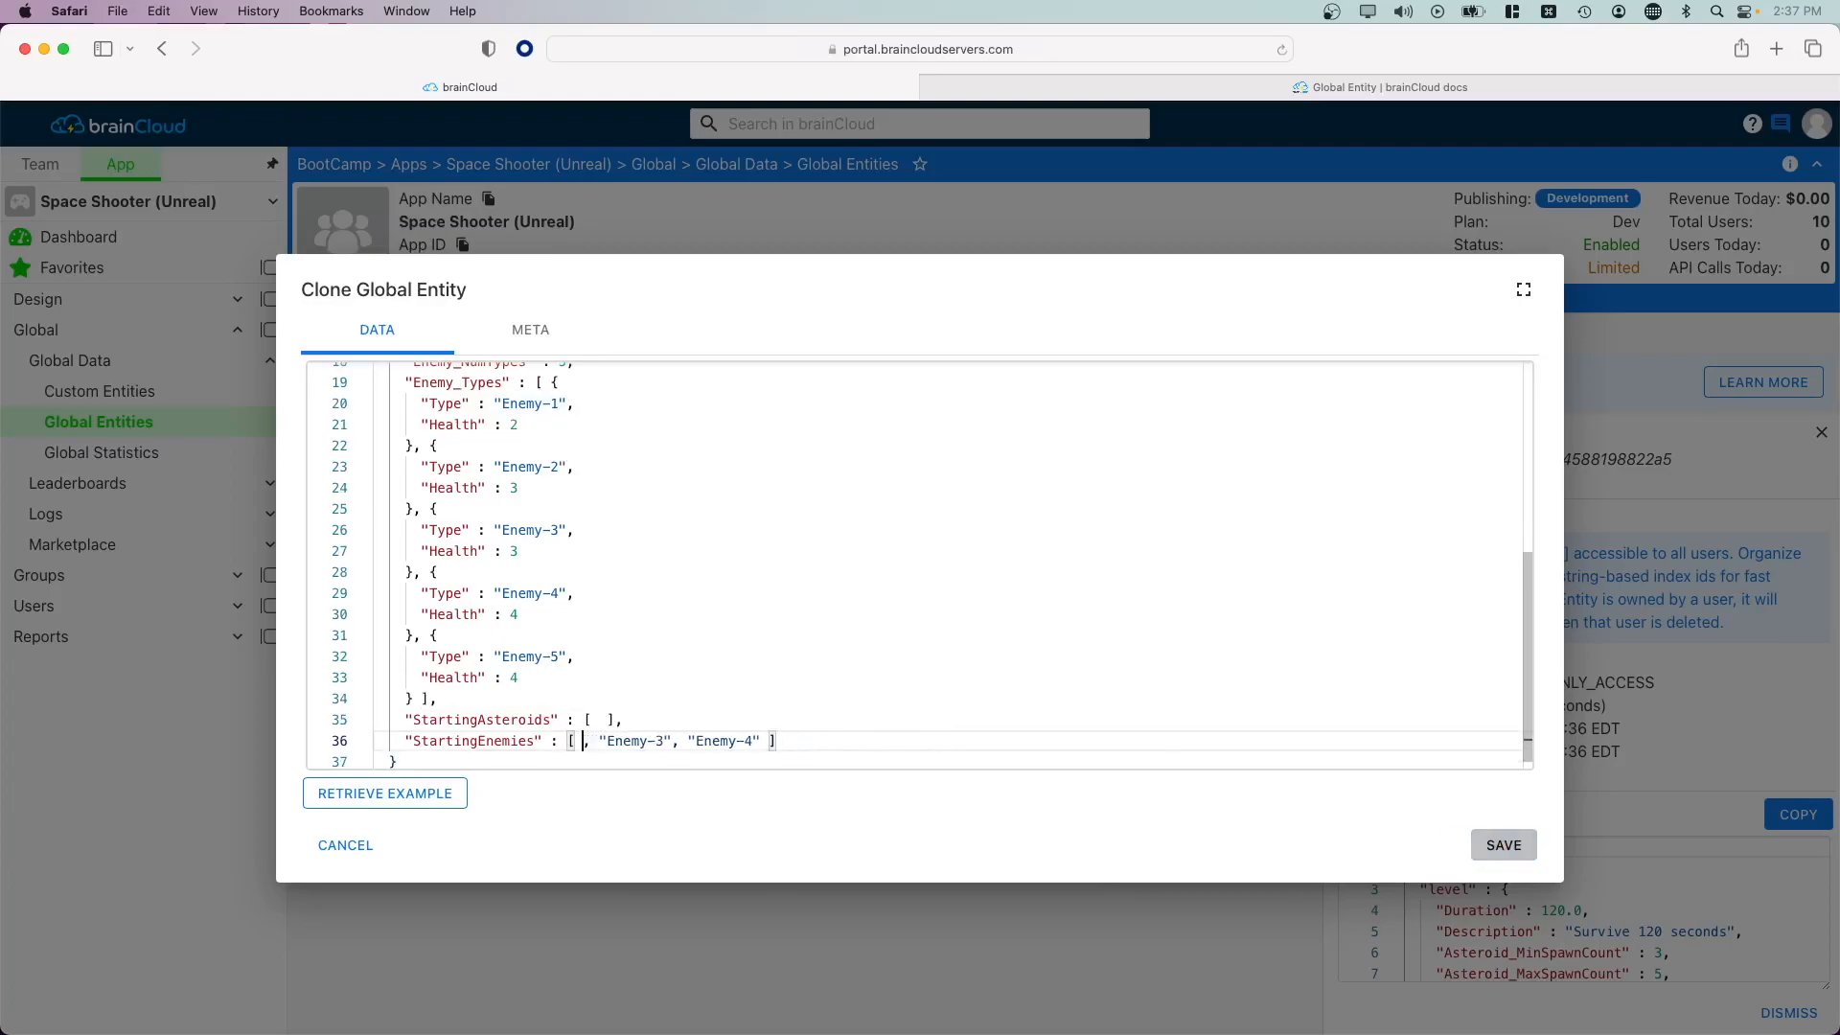
pyautogui.write('"')
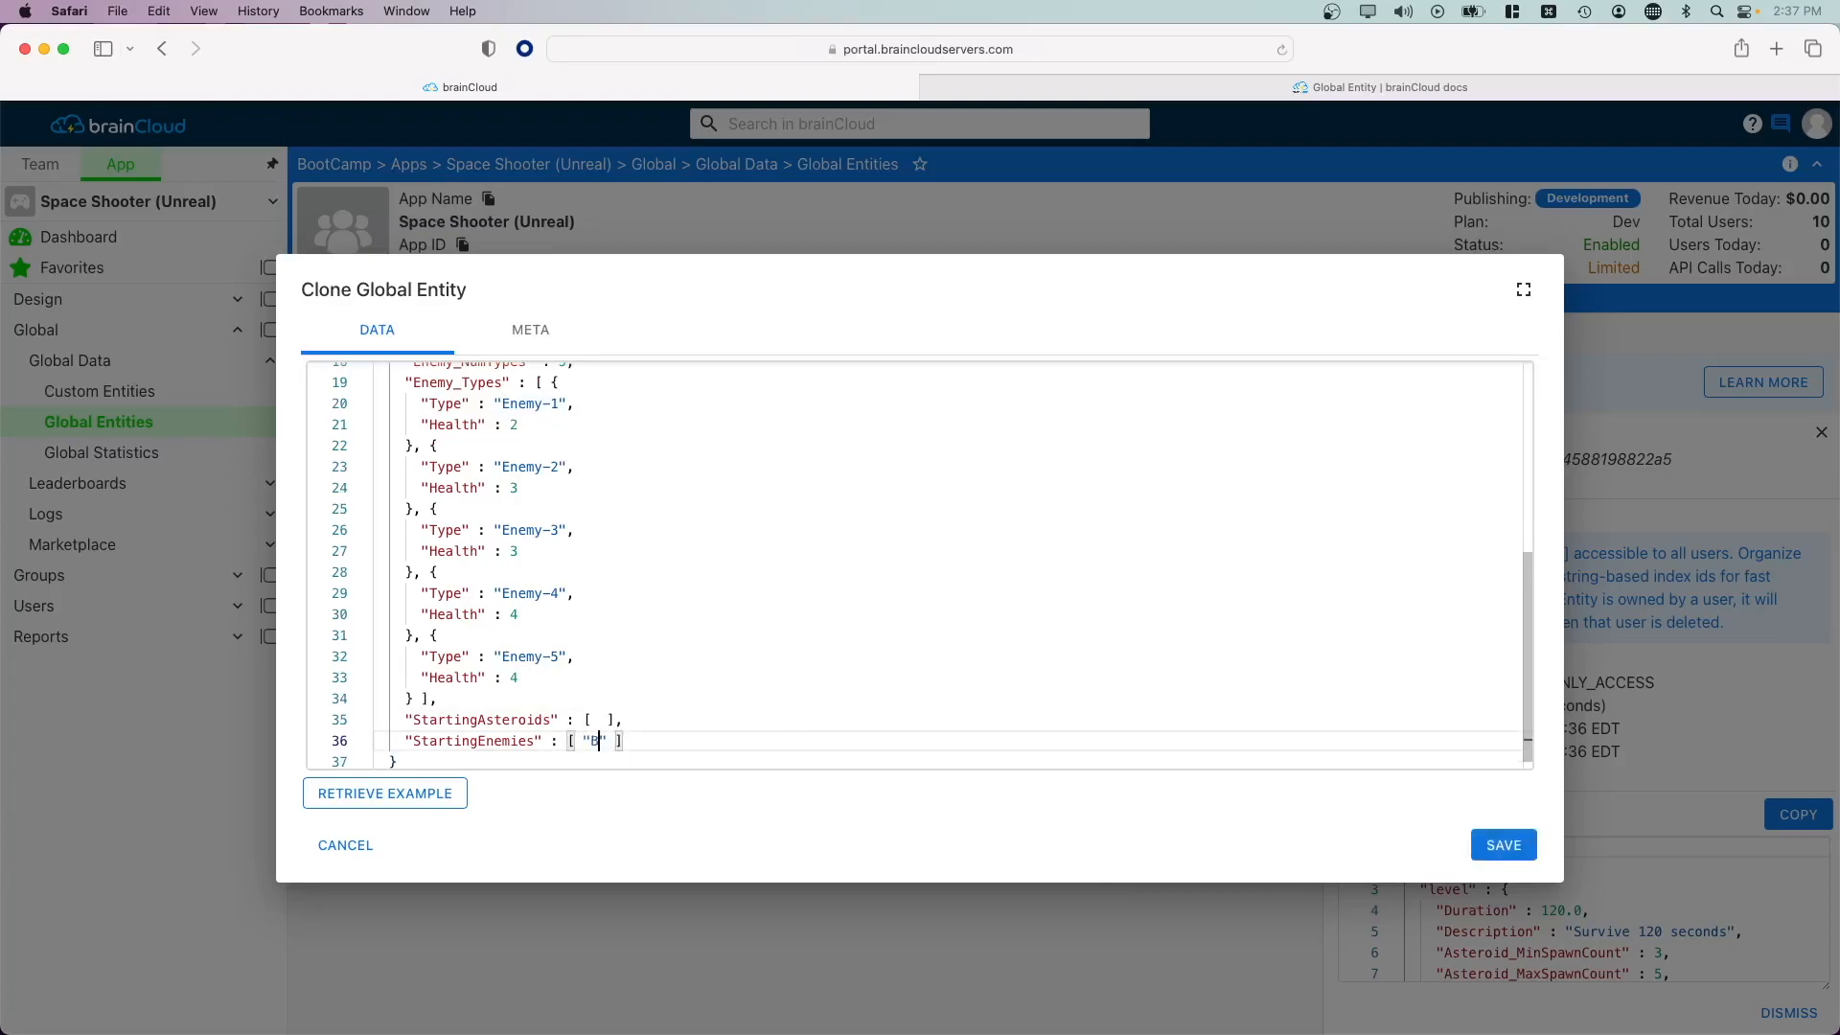
pyautogui.click(1491, 851)
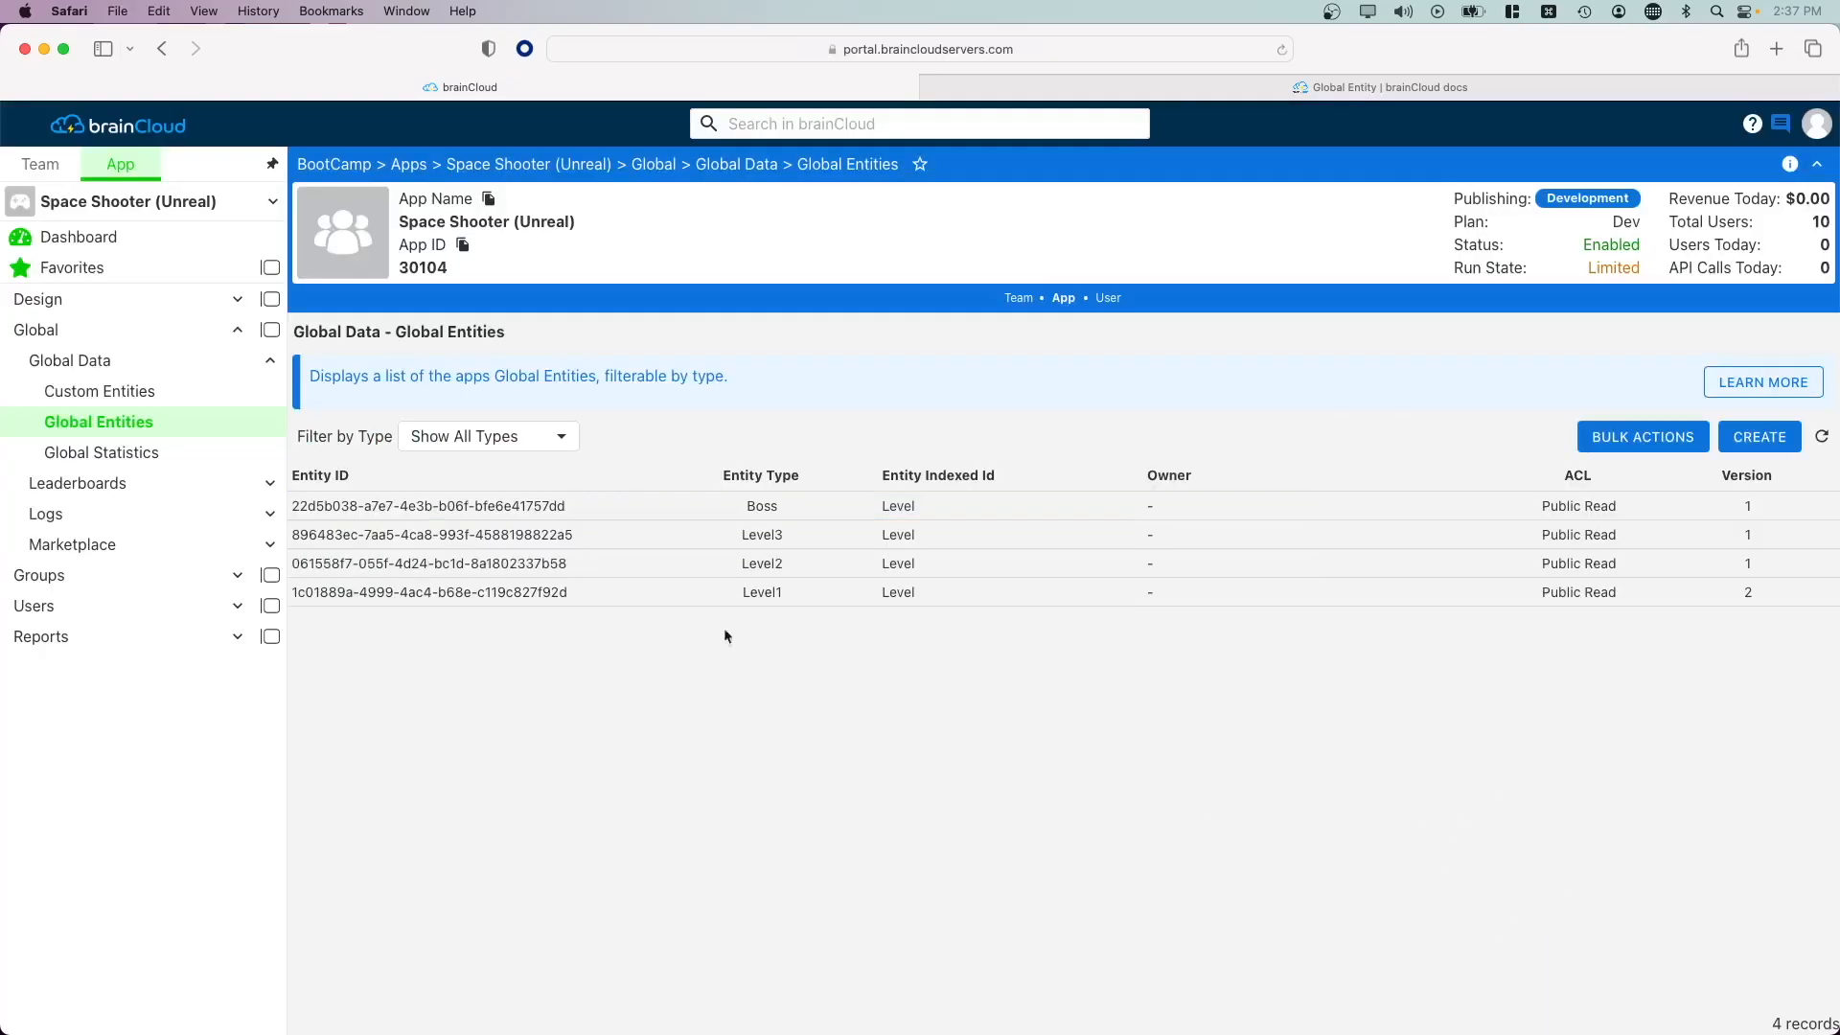
# Open the Cloud Code API Explorer and execute the Authenticate operation with its default parameters
pyautogui.click(106, 299)
pyautogui.click(76, 429)
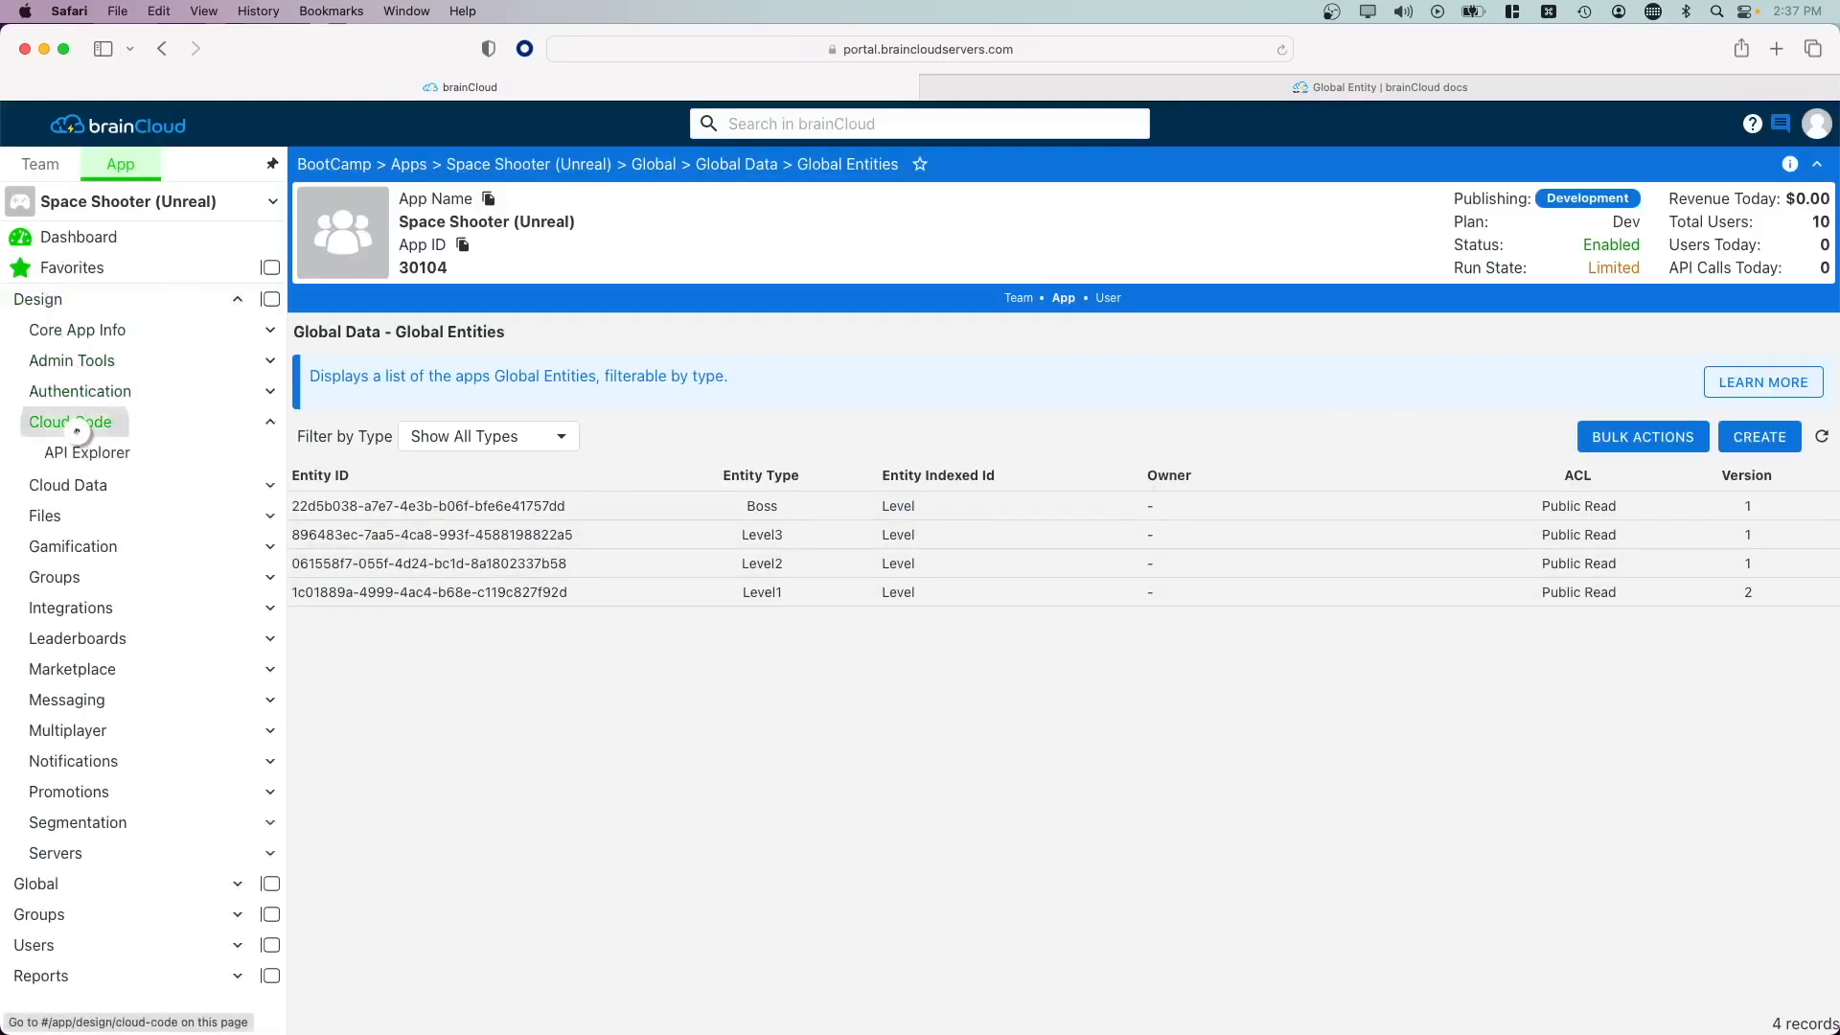
pyautogui.click(92, 454)
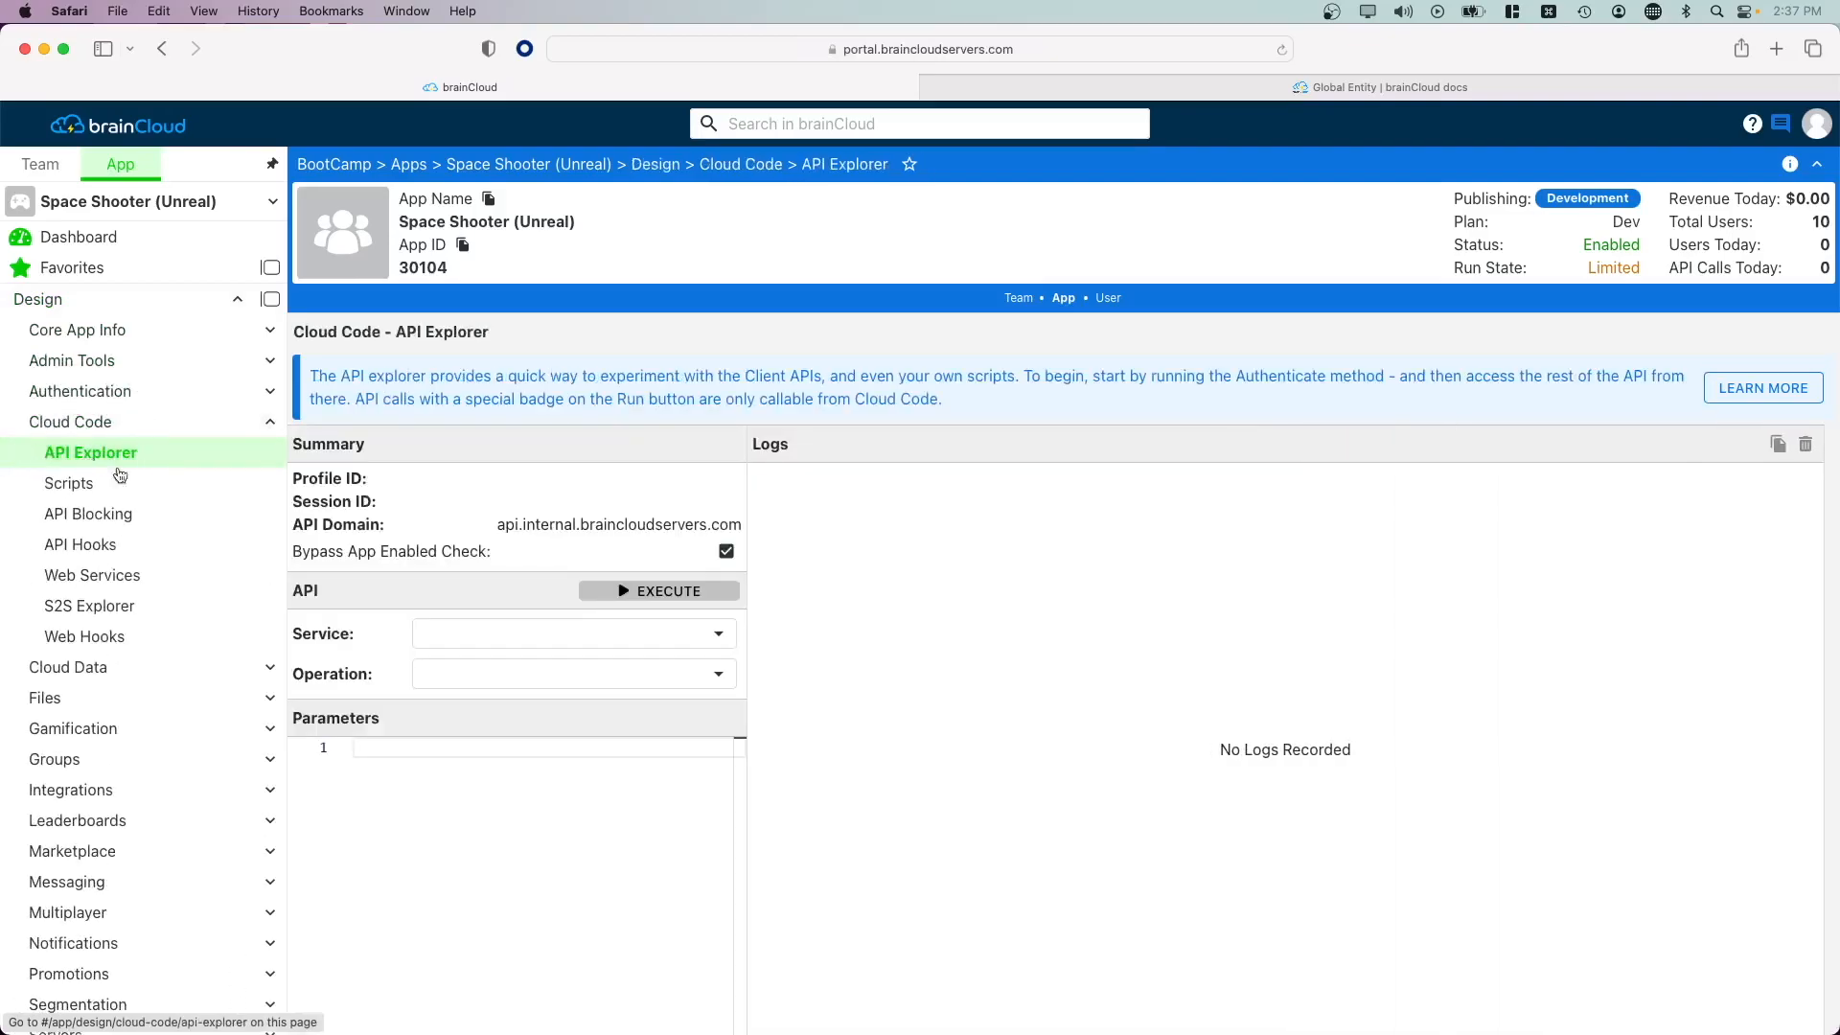
pyautogui.click(656, 593)
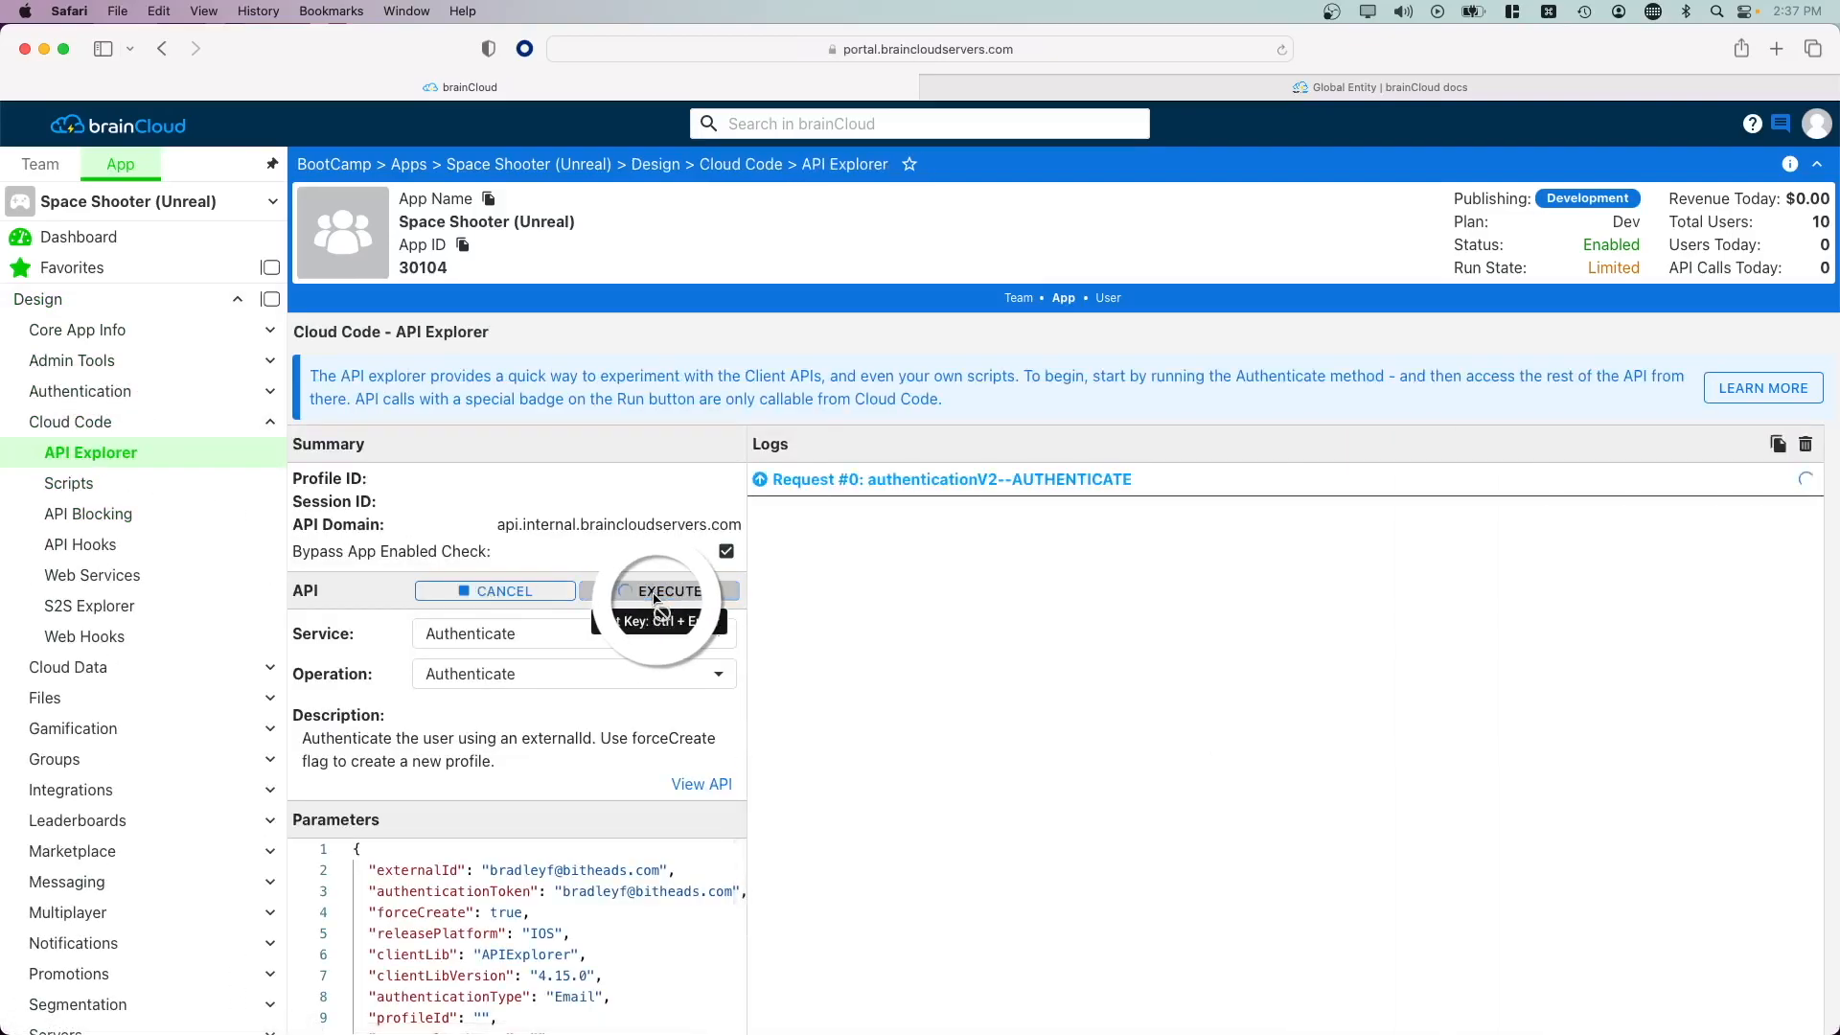
# Select the GlobalEntity service with the GetListByIndexedId operation in the API Explorer
pyautogui.click(532, 651)
pyautogui.click(526, 649)
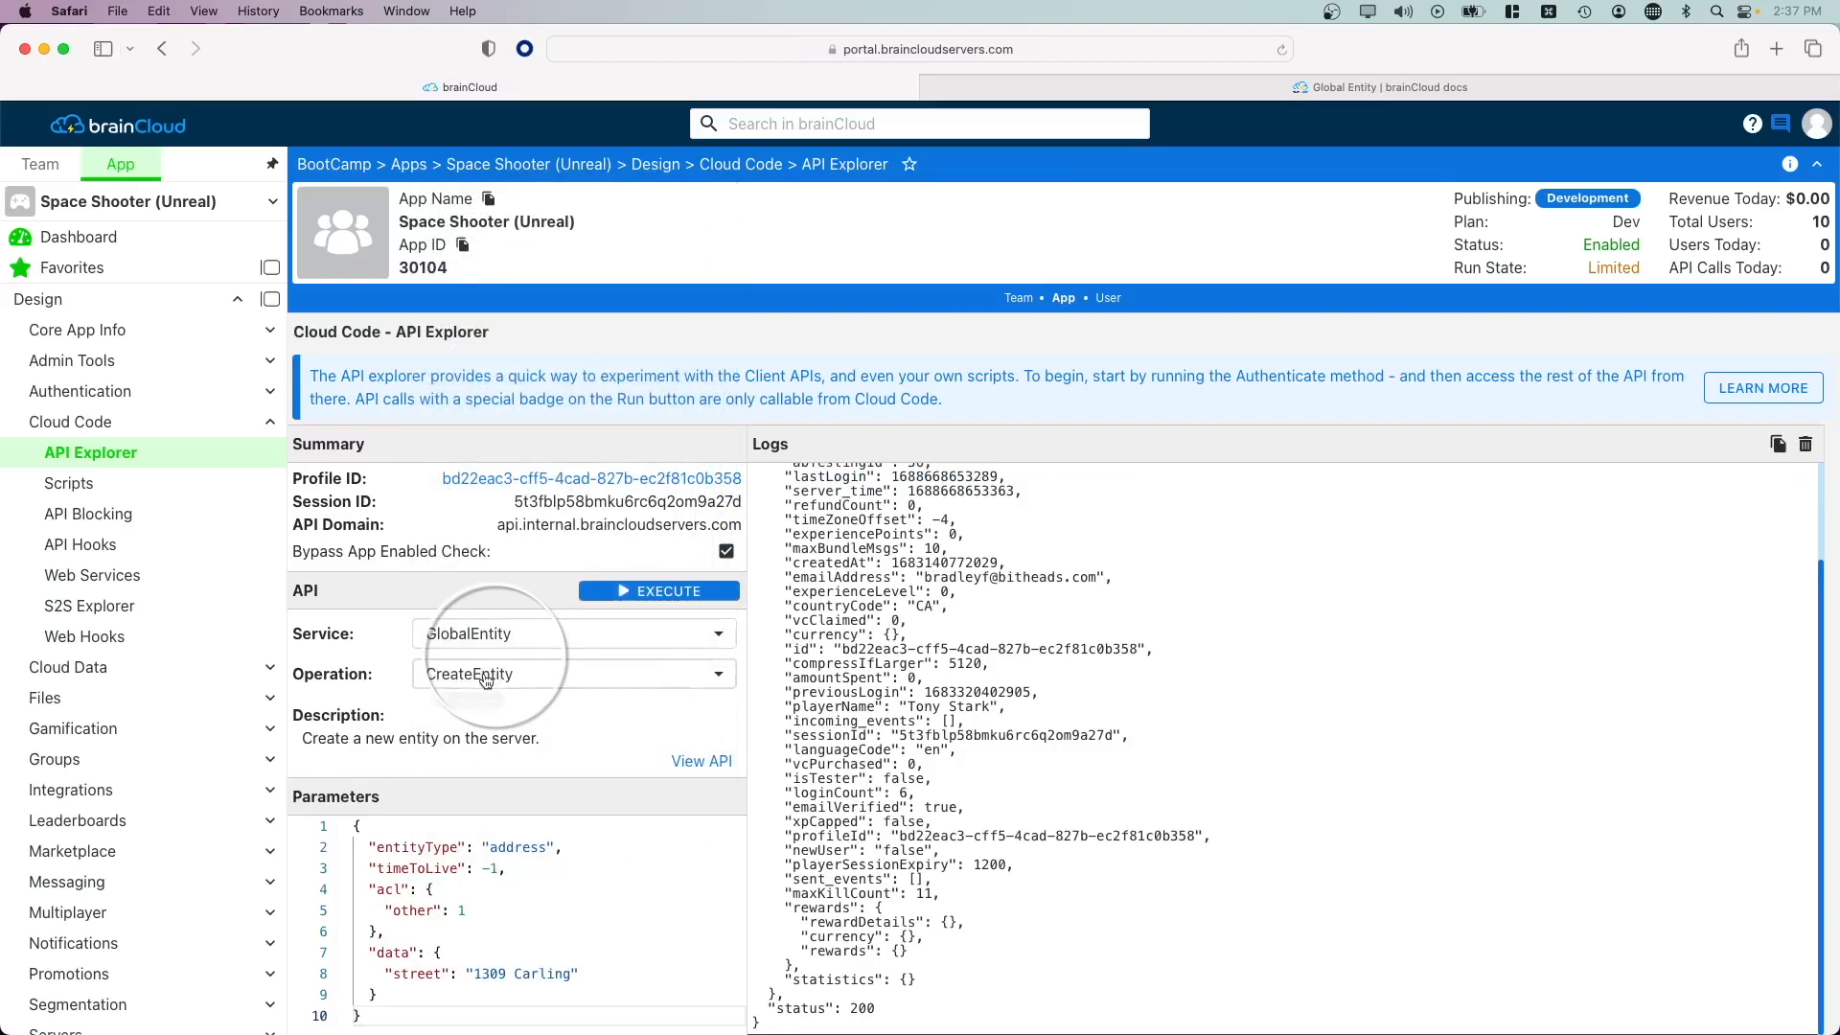
pyautogui.click(487, 677)
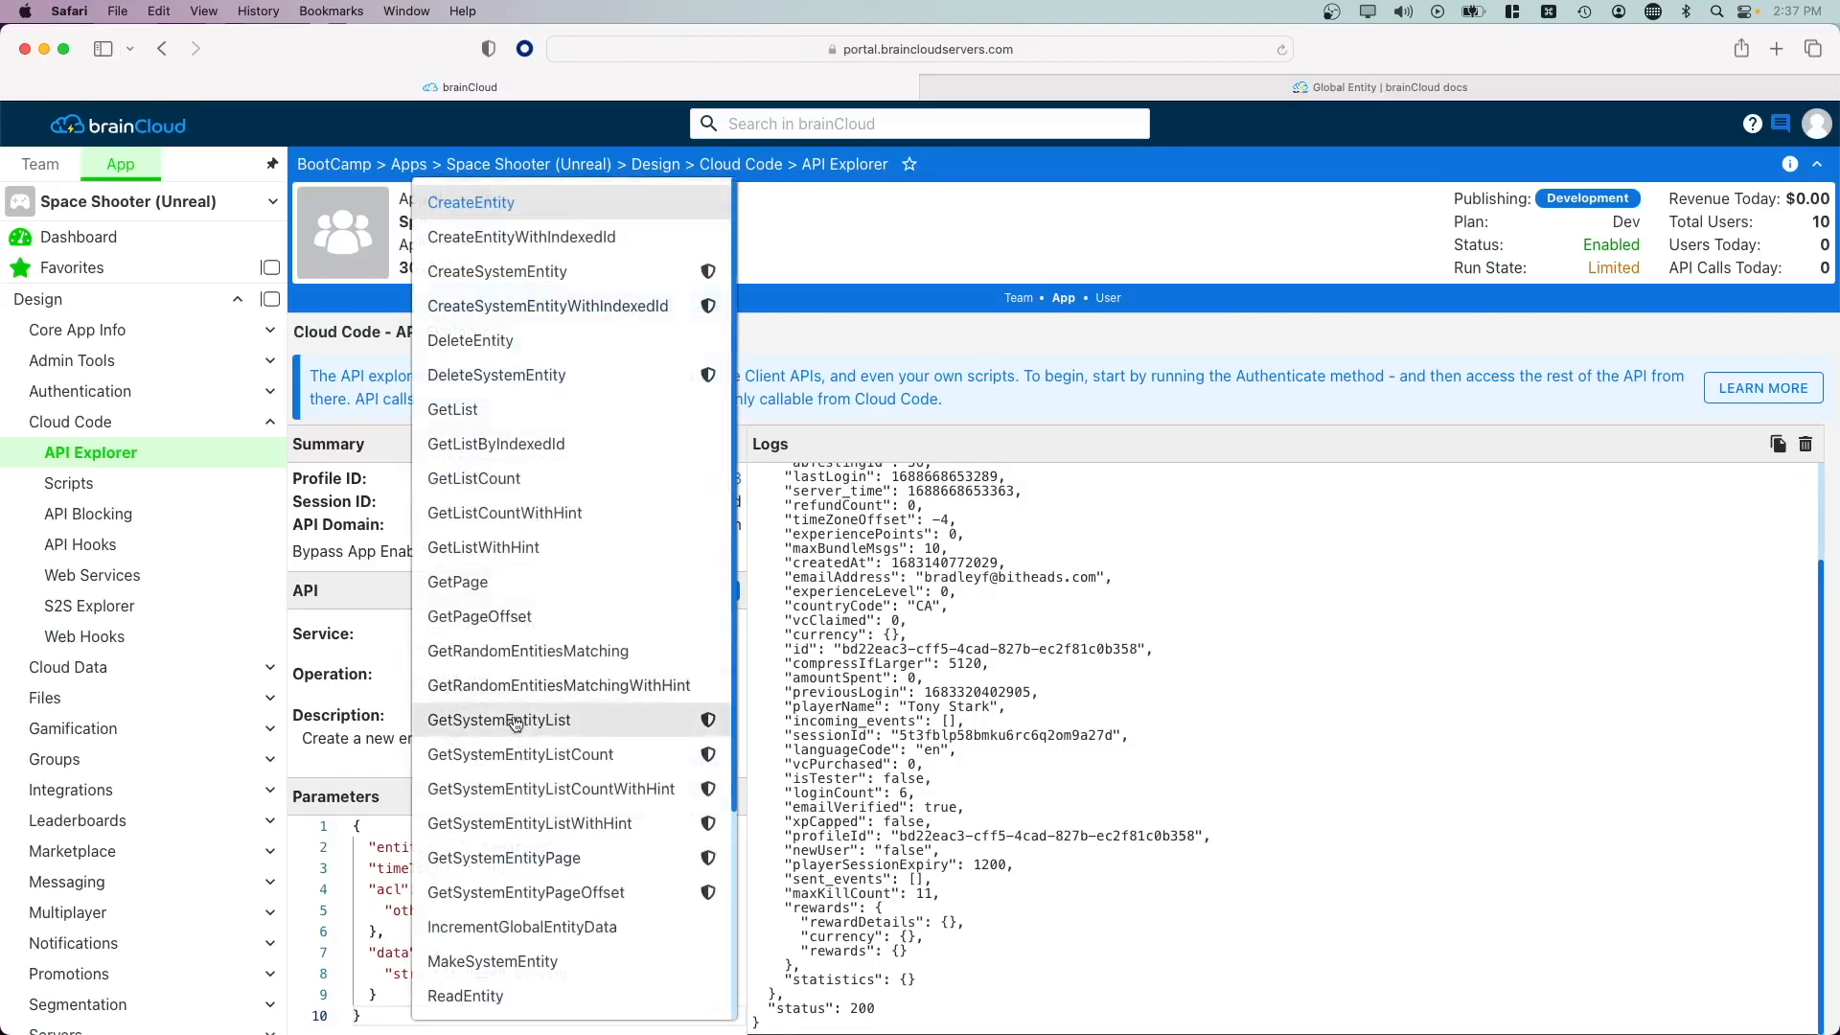
pyautogui.click(484, 445)
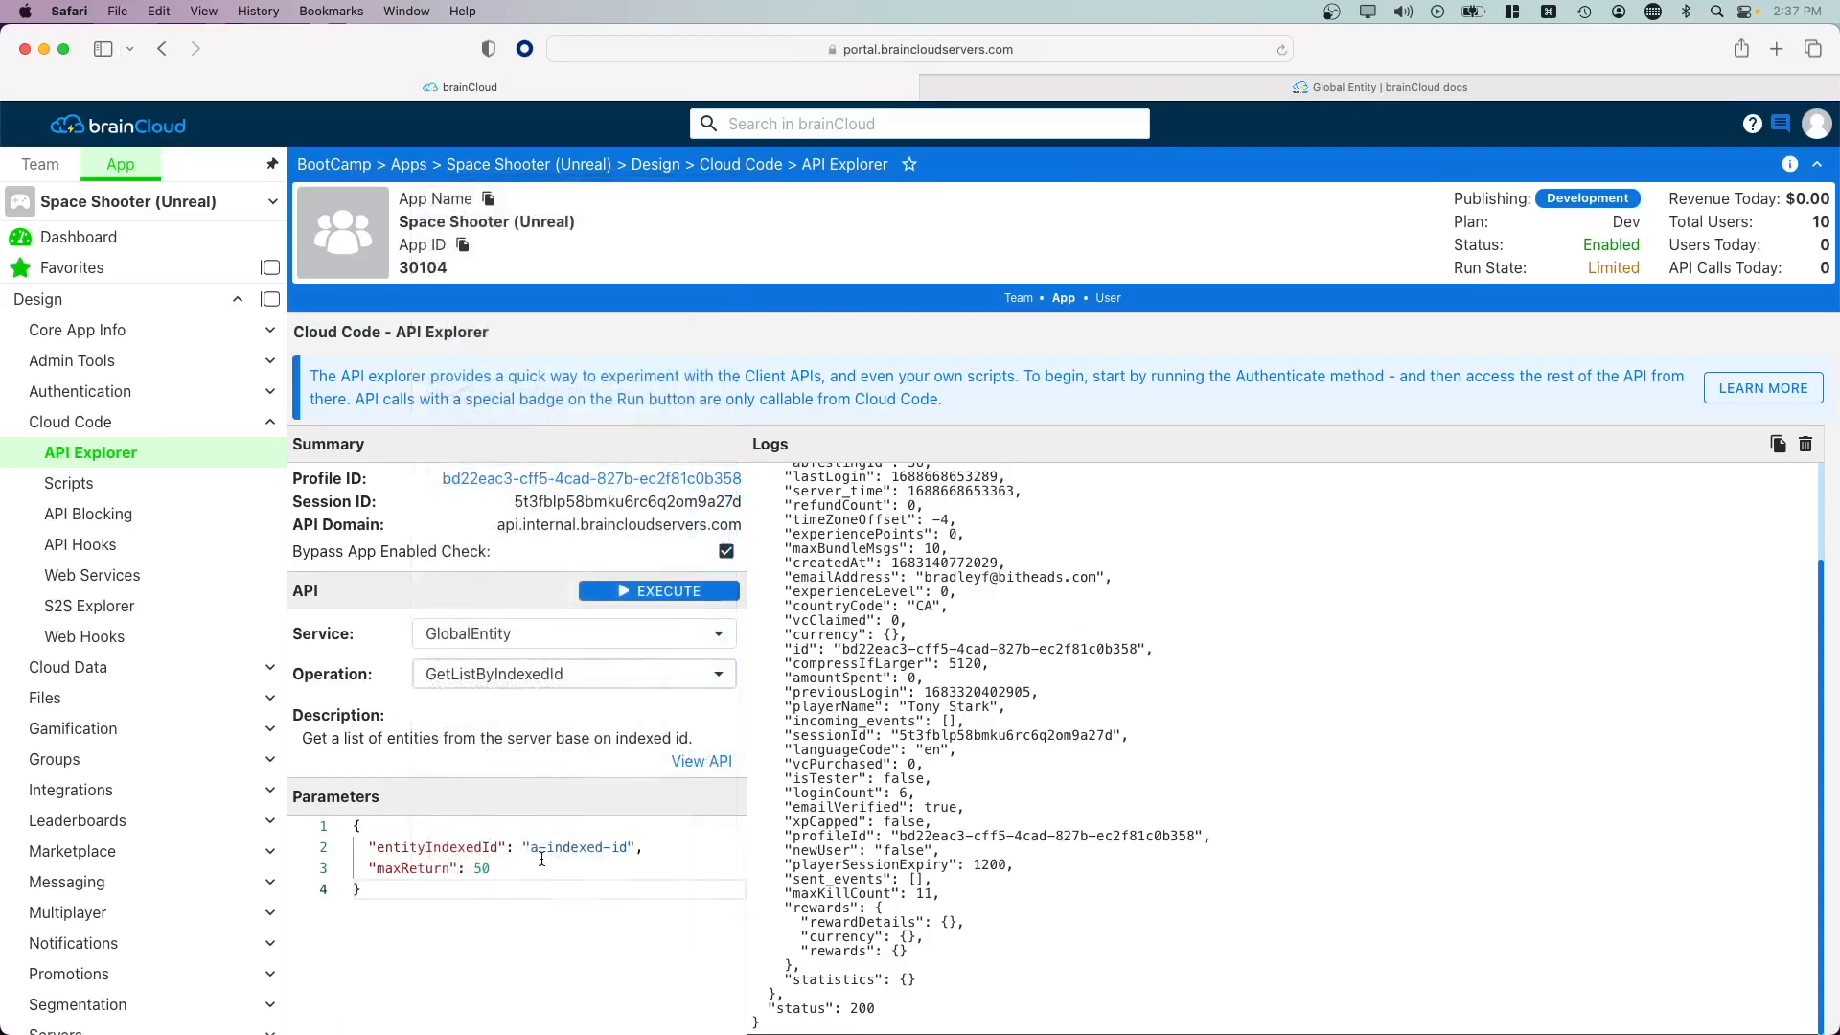
# Execute GetListByIndexedId with entityIndexedId "Level" and maxReturn 4, and review the returned level entities in the logs
pyautogui.moveTo(532, 852); pyautogui.dragTo(628, 847)
pyautogui.write('Level')
pyautogui.press('Down')
pyautogui.press('BackSpace')
pyautogui.press('BackSpace')
pyautogui.write('4')
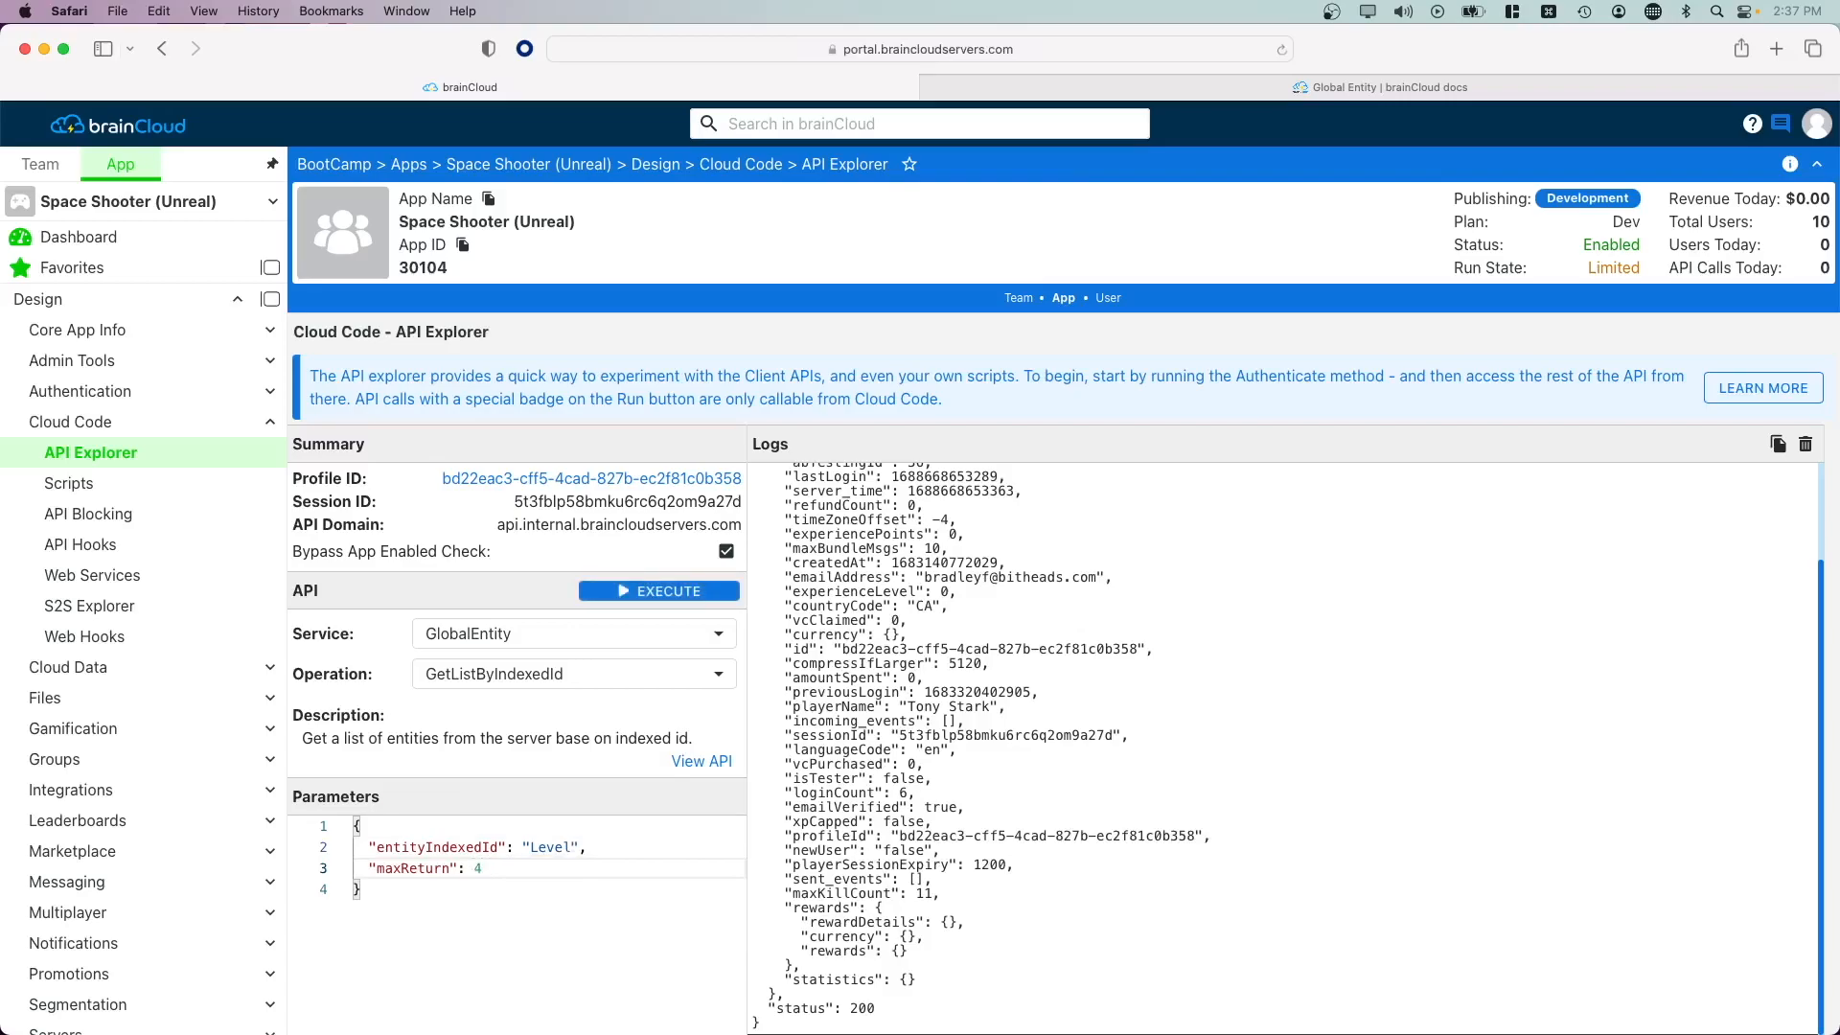
pyautogui.click(648, 592)
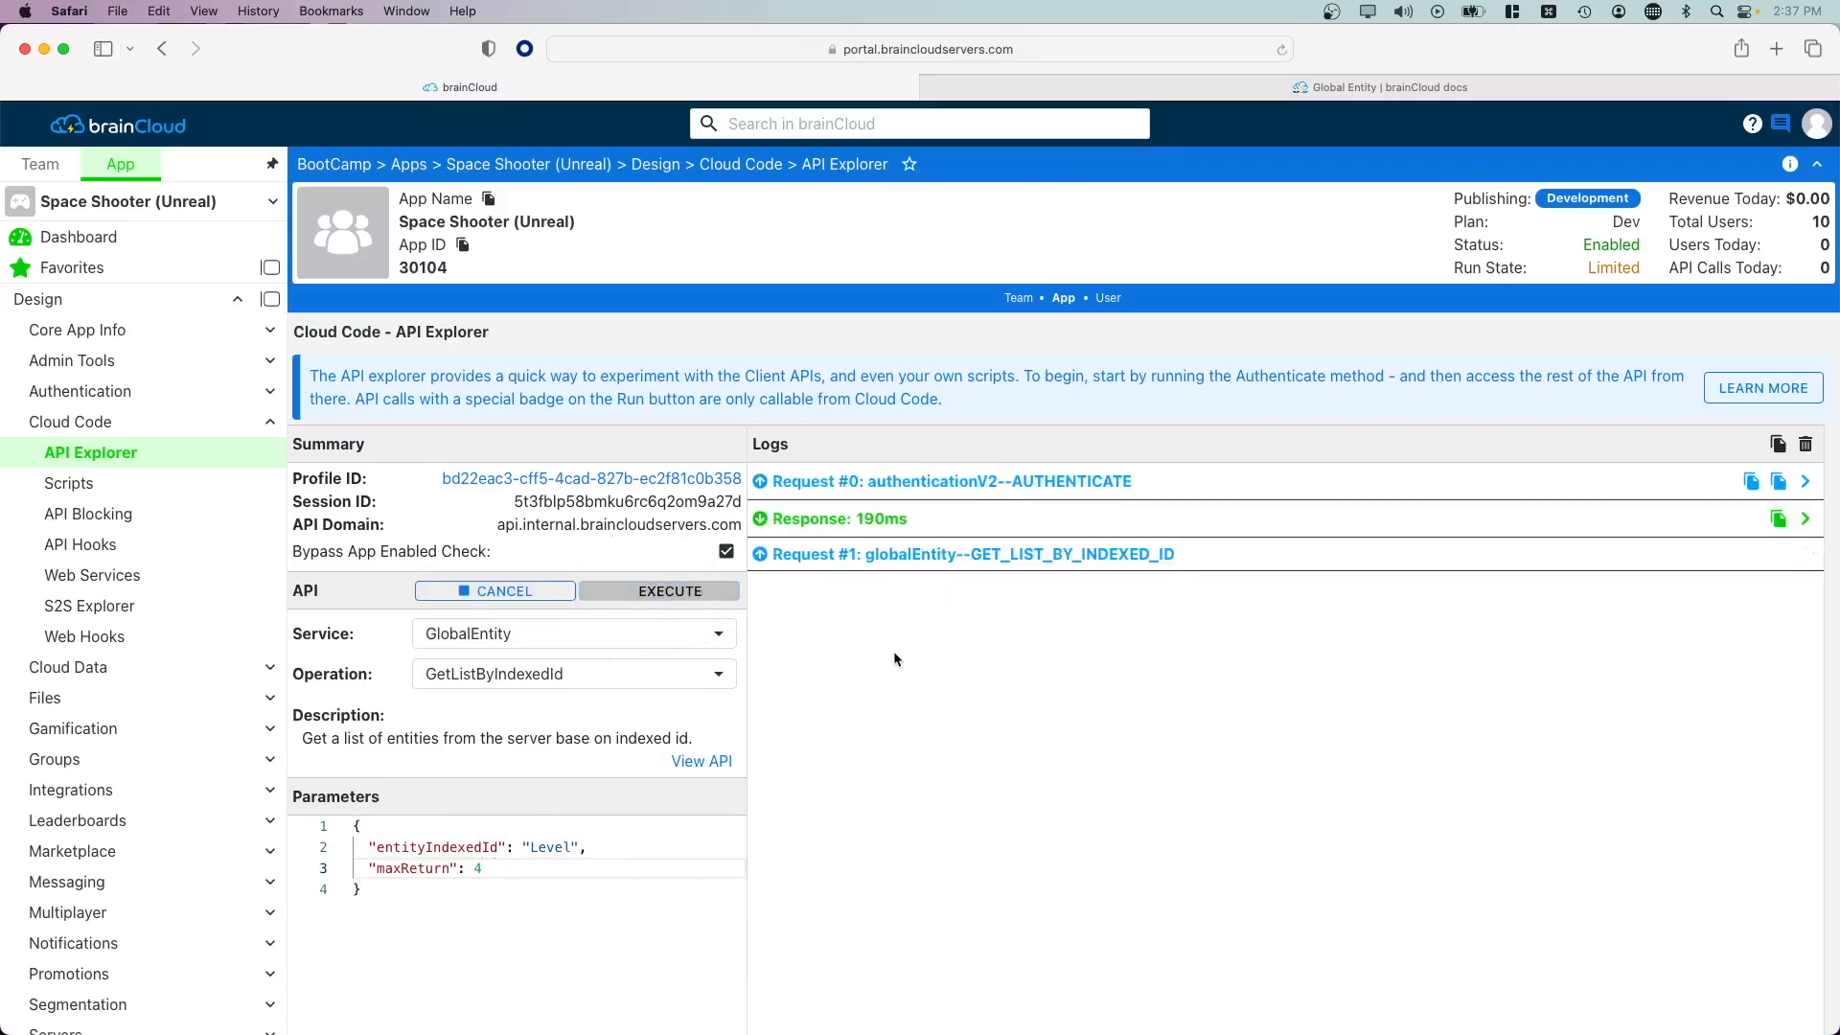
pyautogui.scroll(10, 898, 657)
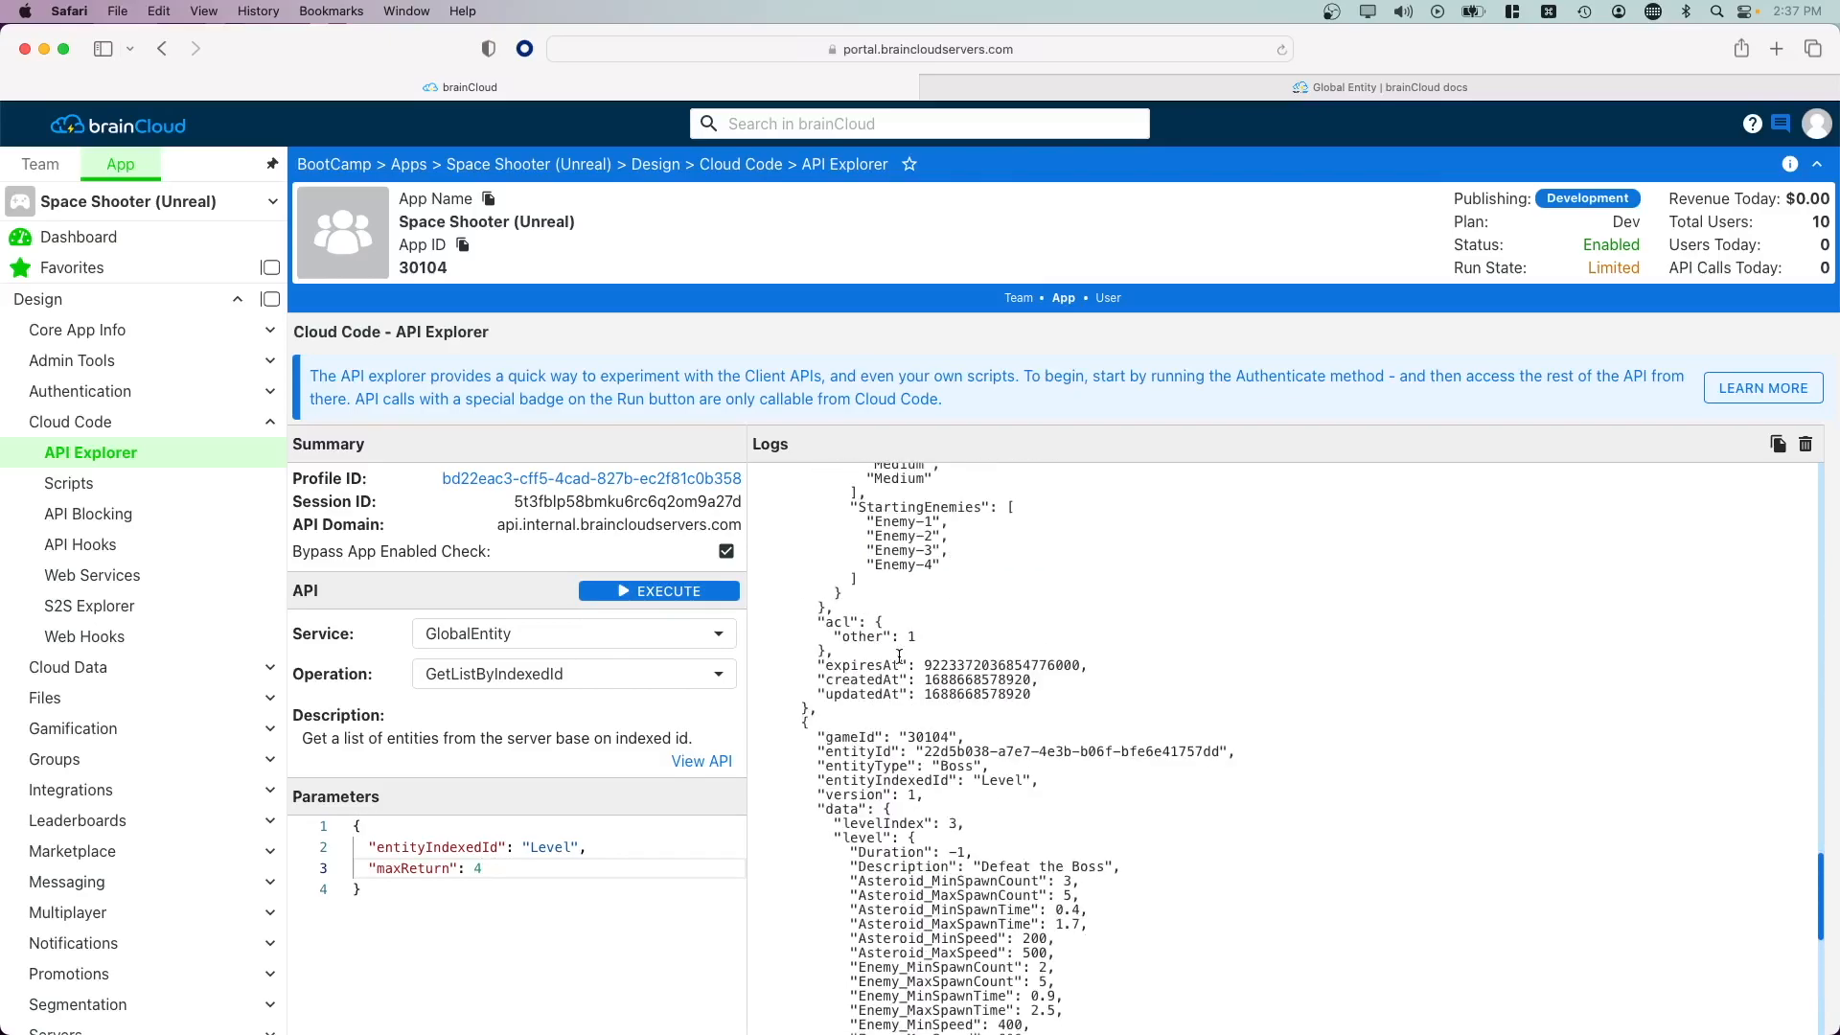
pyautogui.scroll(15, 899, 657)
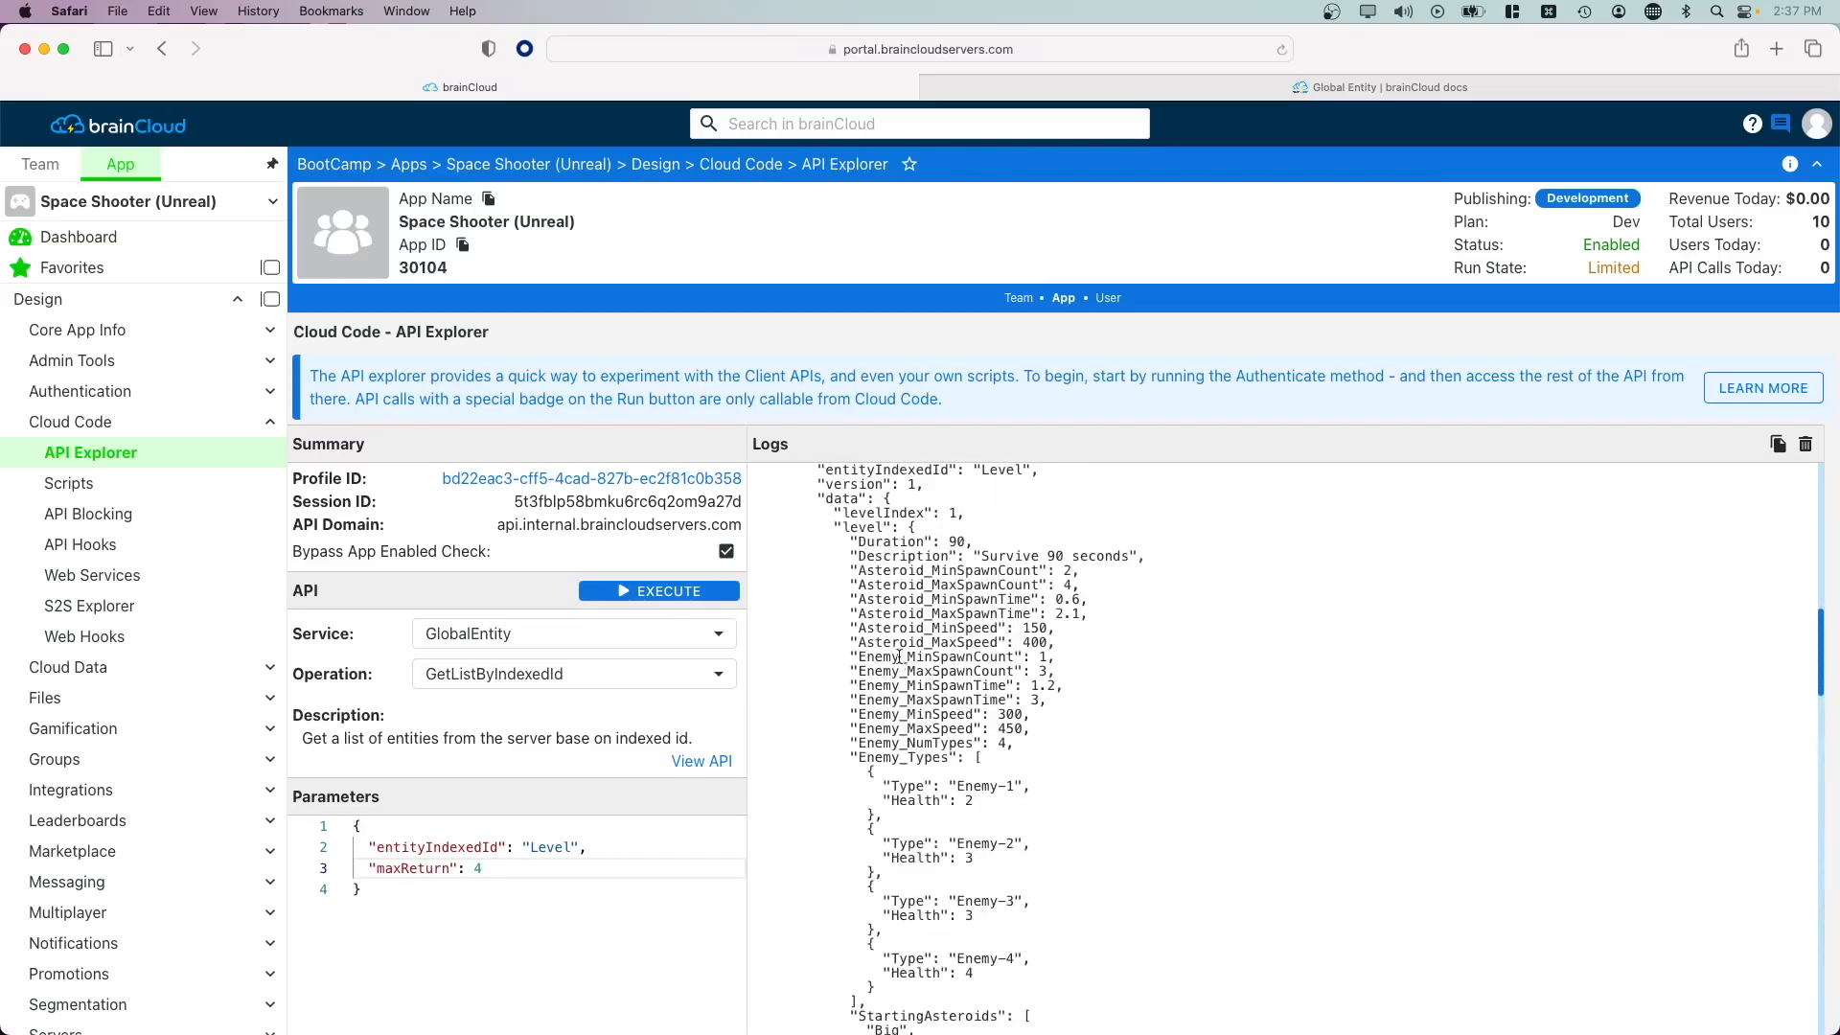